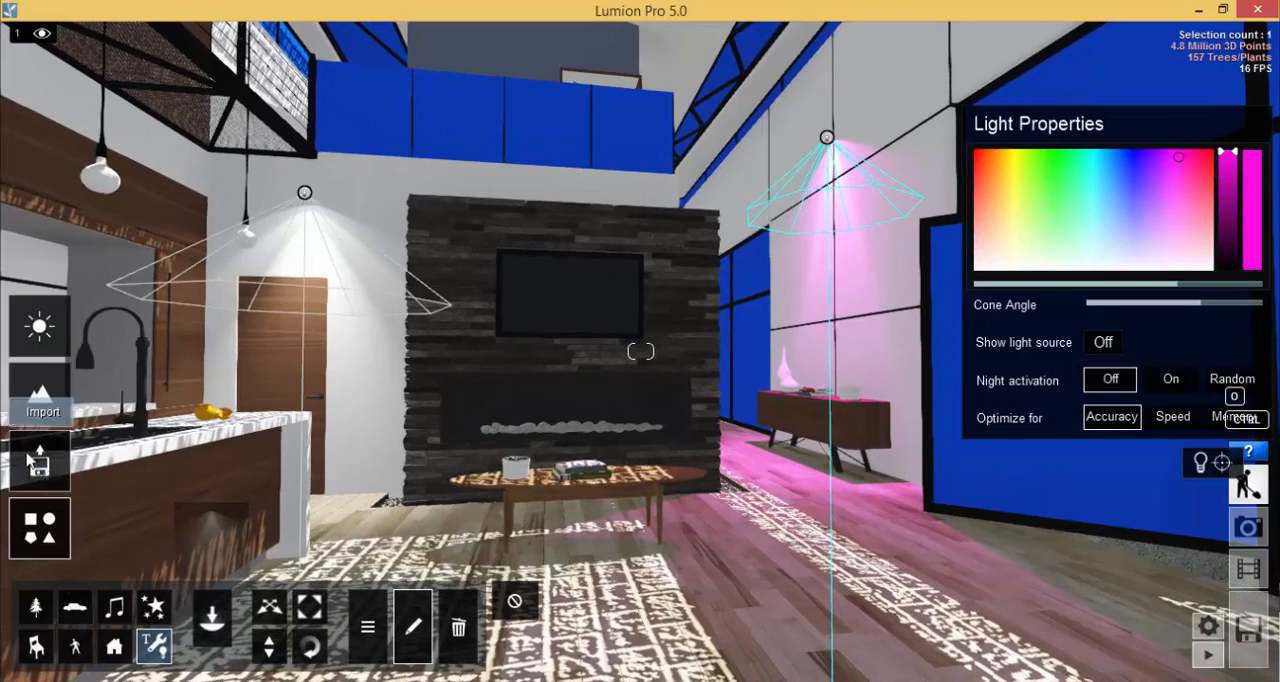
Open the material library for the white wall around the fireplace and browse its Nature, Indoor, Outdoor and Custom categories.
click(27, 482)
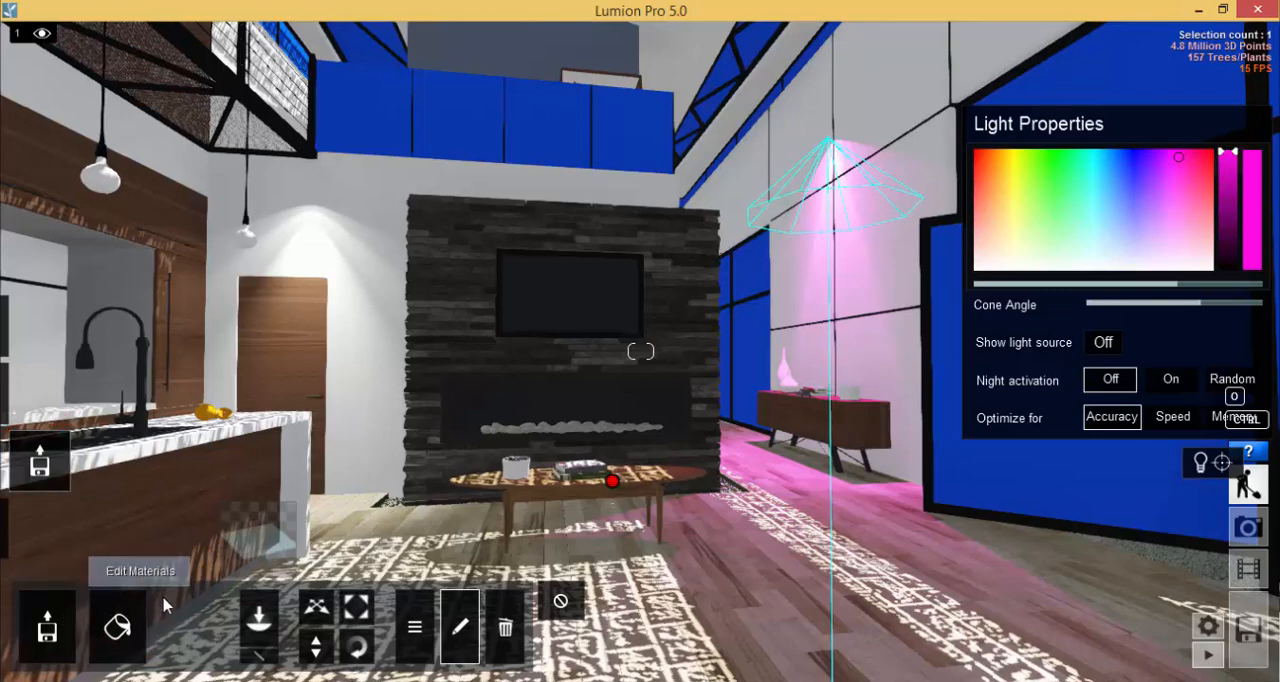
click(120, 628)
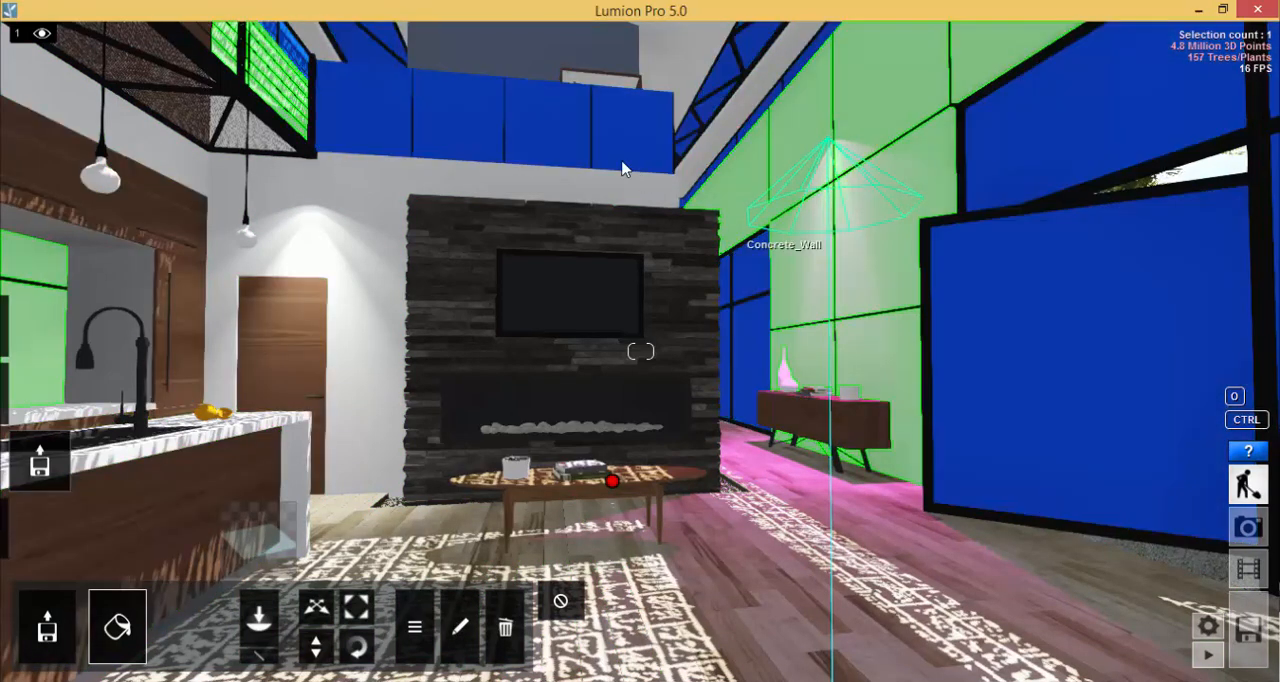
click(352, 257)
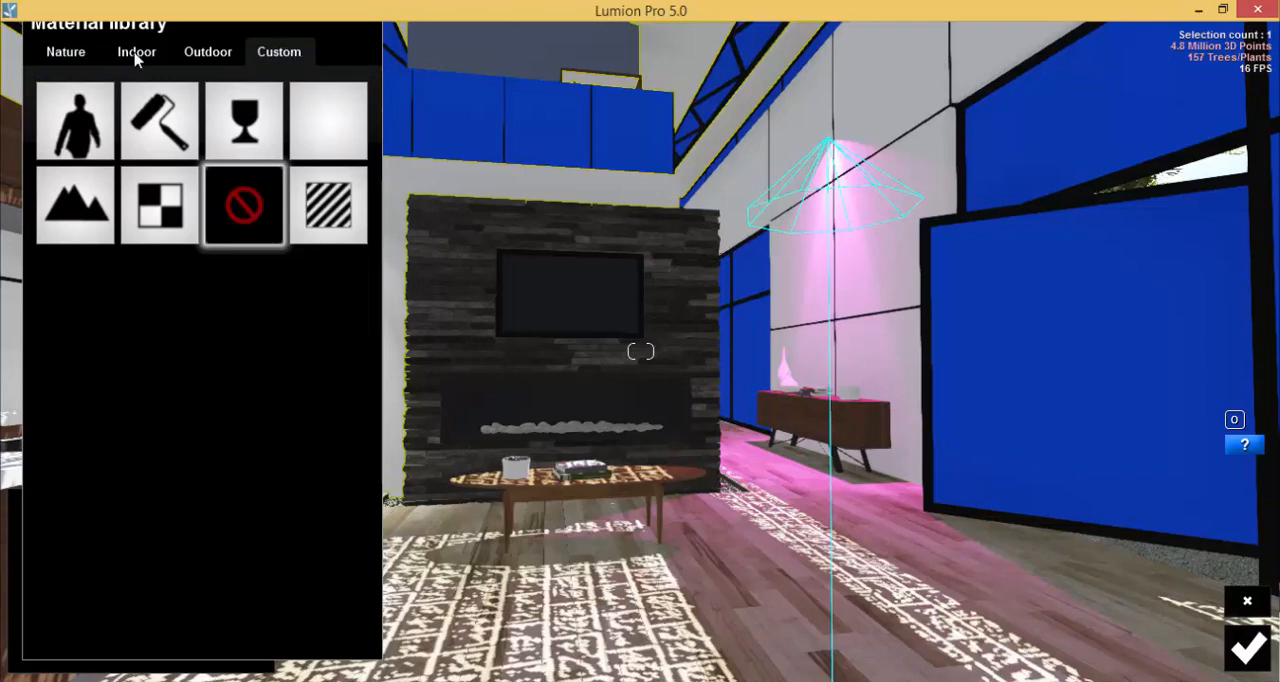
click(63, 56)
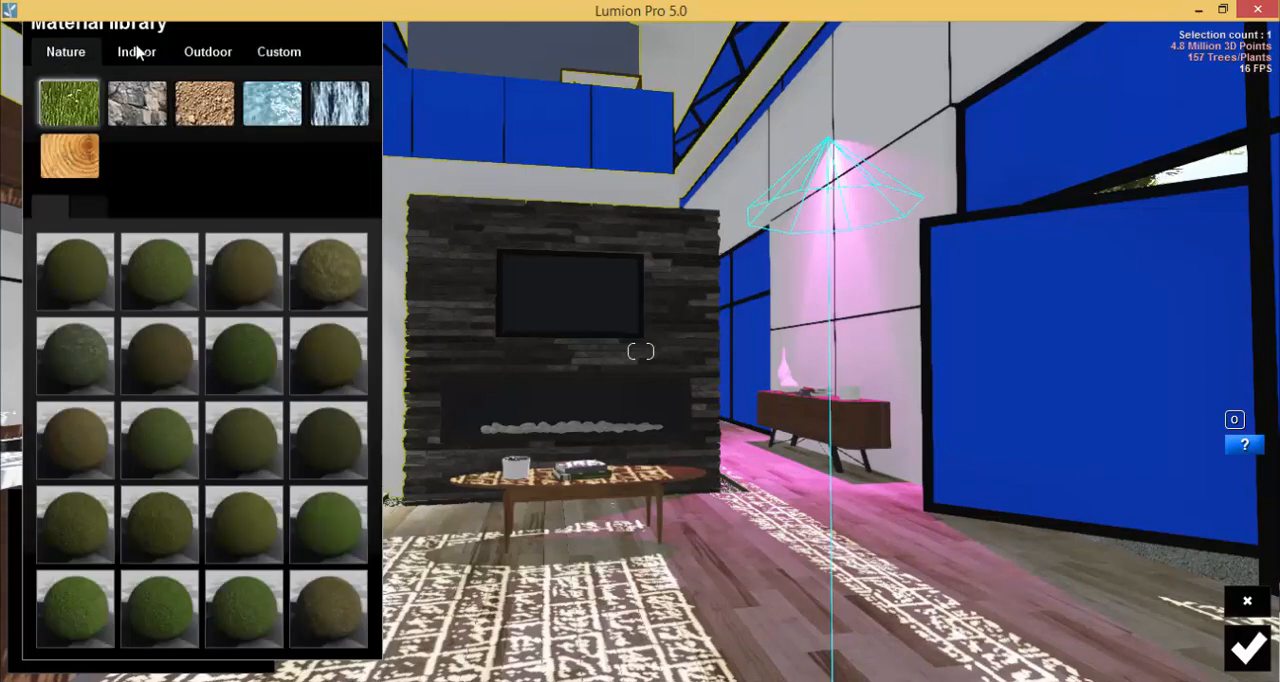
click(139, 52)
click(199, 57)
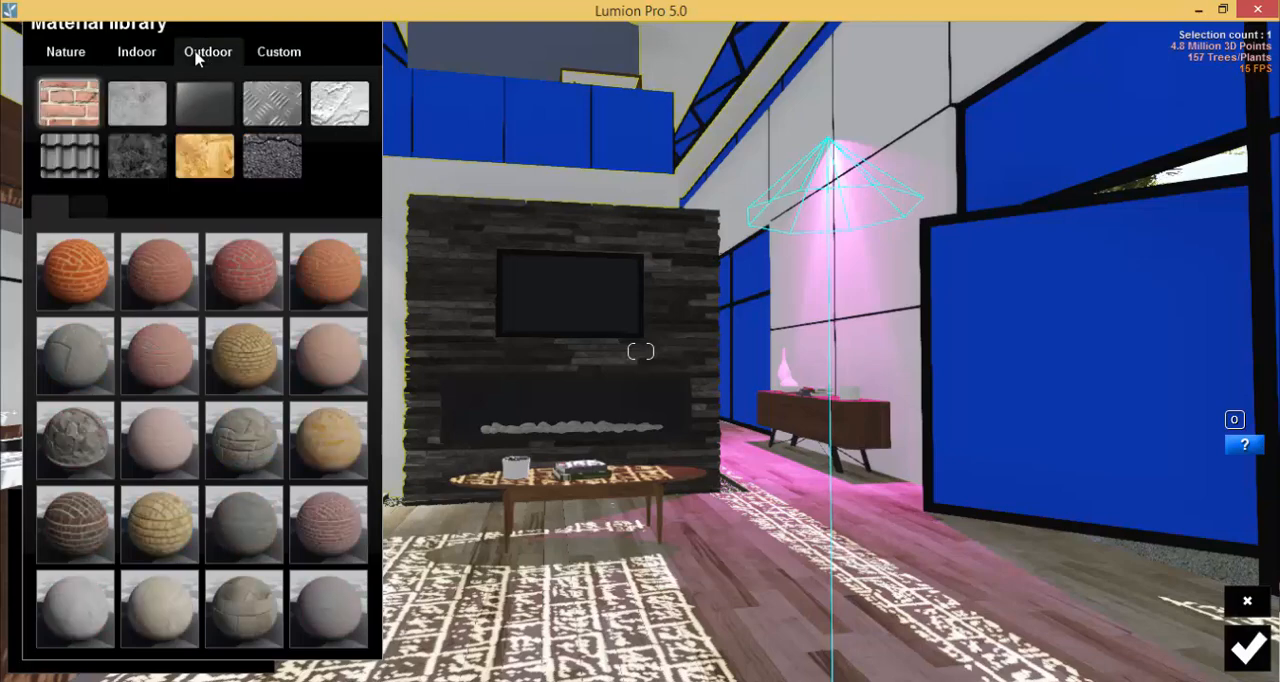
click(286, 64)
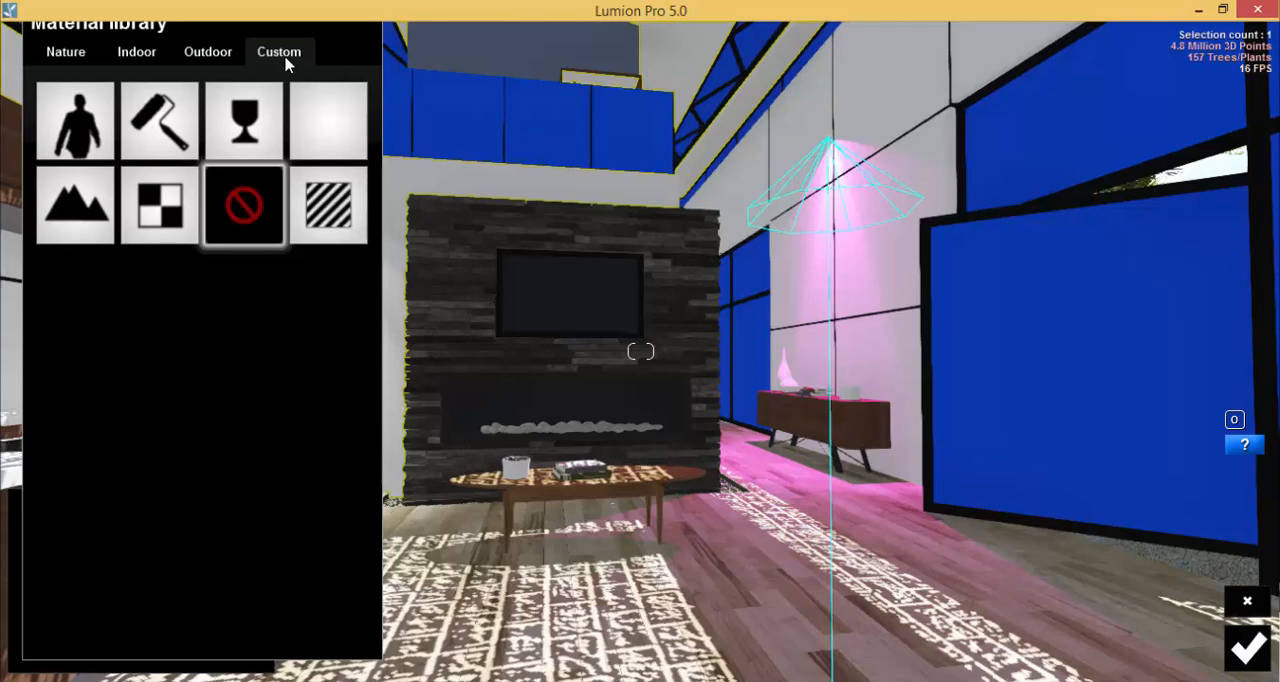
Give the white wall around the fireplace a Color material in yellow-orange at full brightness and save it.
click(172, 130)
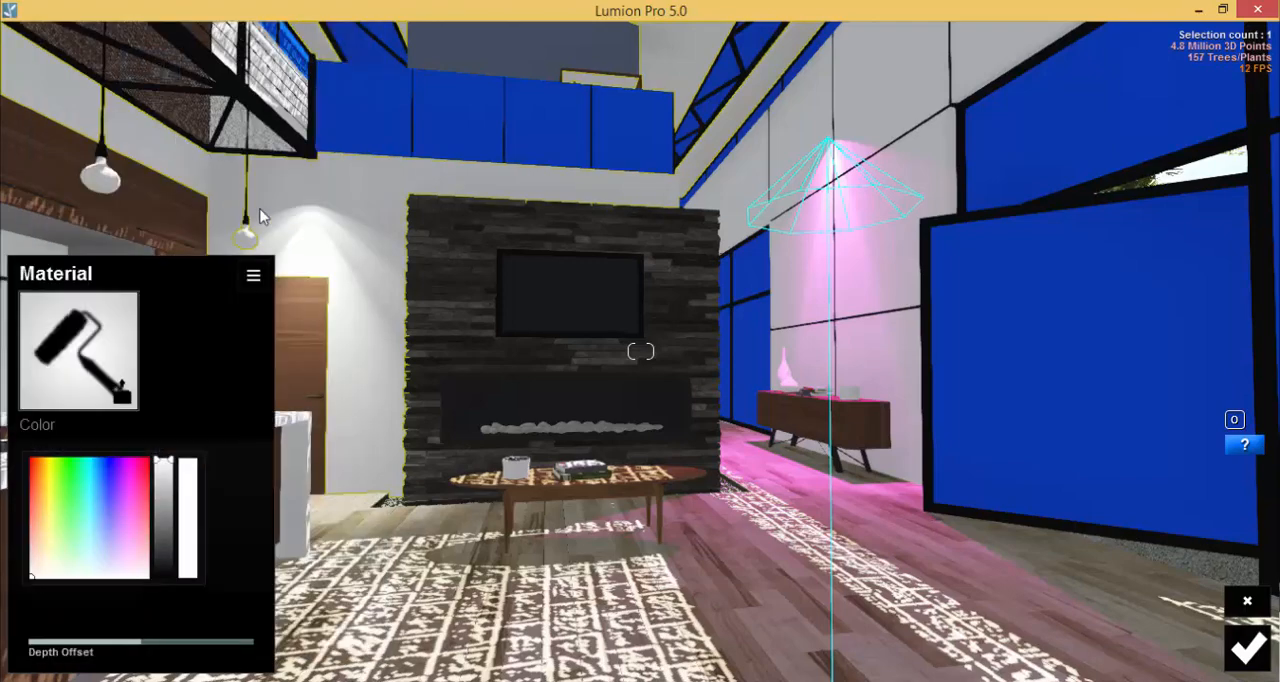
click(113, 492)
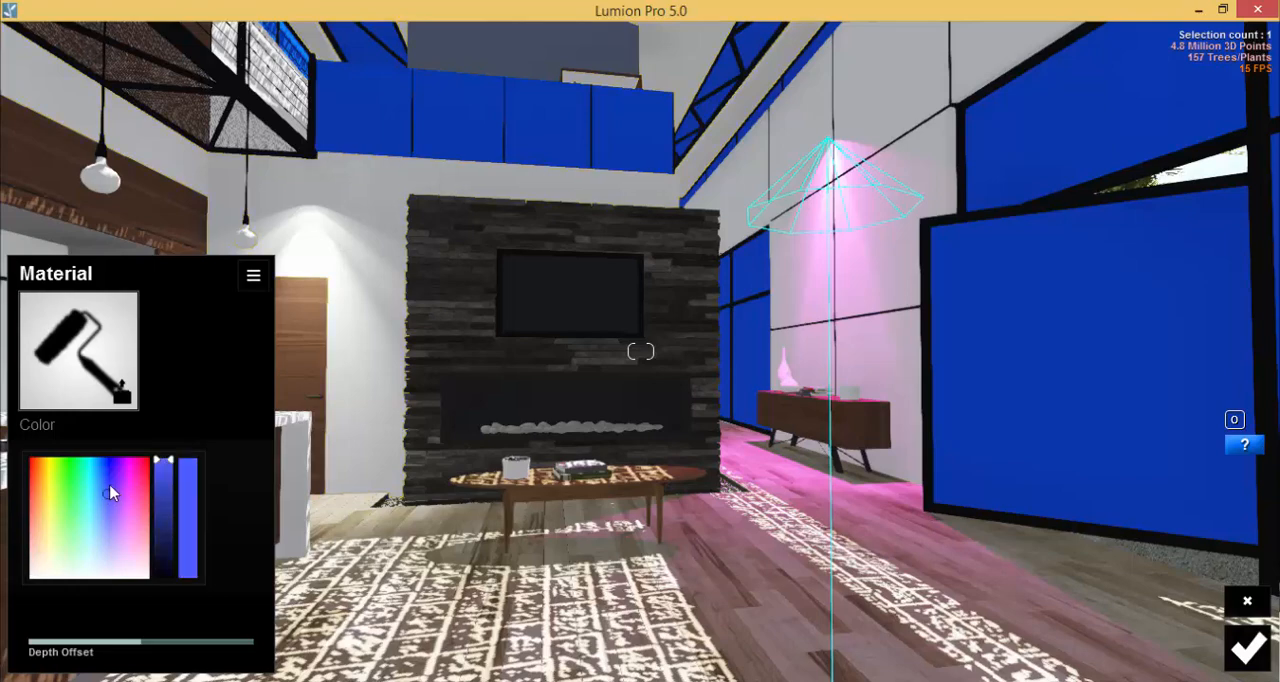
click(72, 518)
mouse_move(53, 531)
mouse_down()
mouse_move(35, 490)
mouse_move(113, 484)
mouse_move(96, 531)
mouse_move(21, 530)
mouse_move(94, 558)
mouse_move(100, 510)
mouse_move(123, 503)
mouse_move(23, 534)
mouse_move(106, 514)
mouse_move(49, 551)
mouse_move(15, 502)
mouse_move(43, 486)
mouse_move(42, 463)
mouse_up()
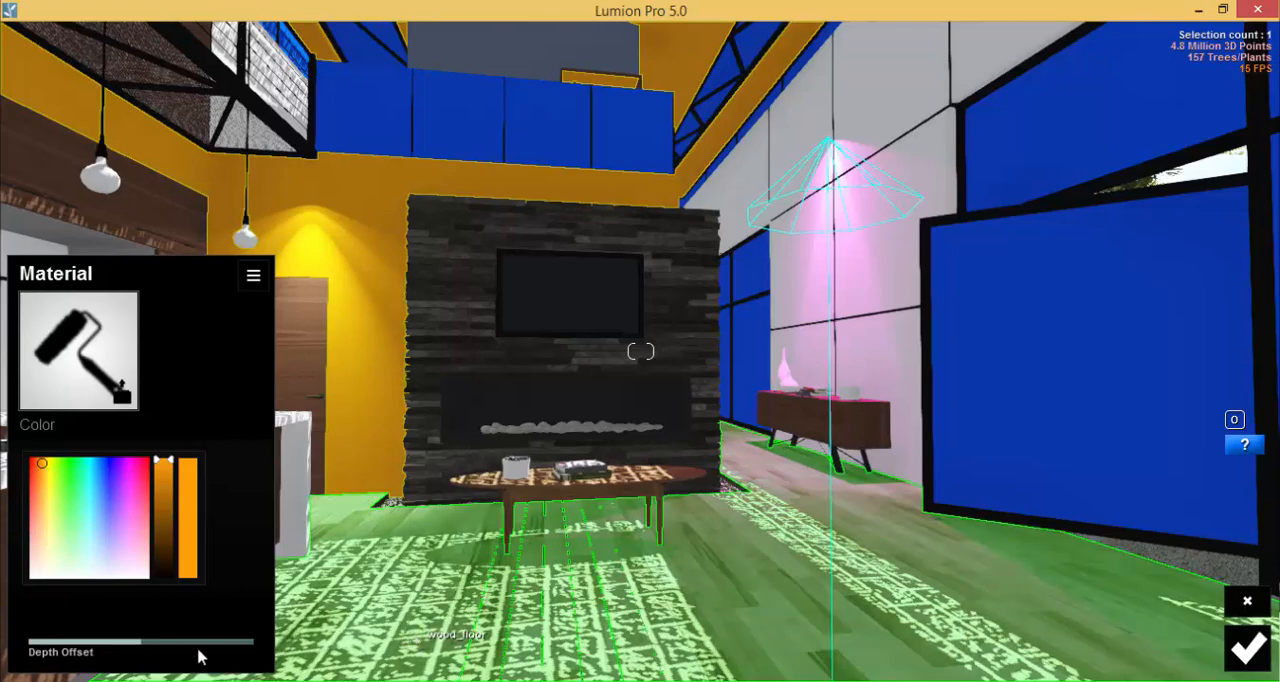
drag(169, 480, 168, 455)
mouse_move(42, 490)
mouse_down()
mouse_move(42, 522)
mouse_move(44, 478)
mouse_up()
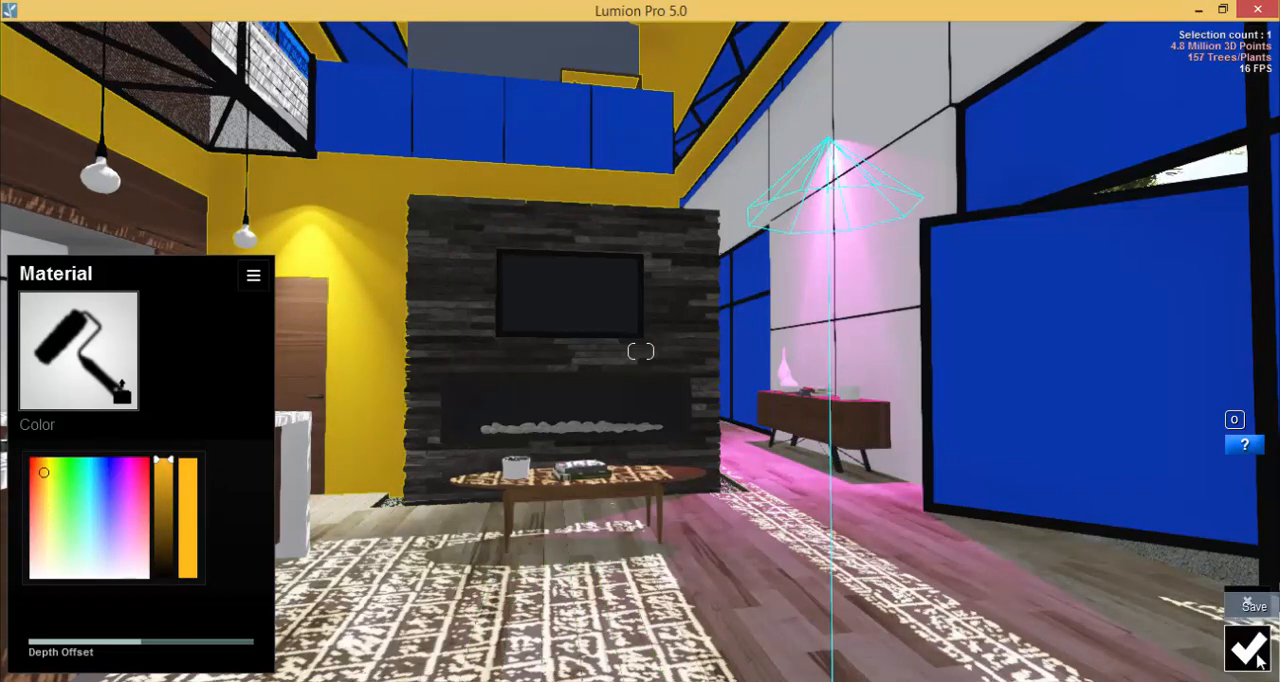
click(1247, 647)
Assign a Color material to the Concrete_Wall surface, try several shades, settle on bright green and save it.
click(876, 270)
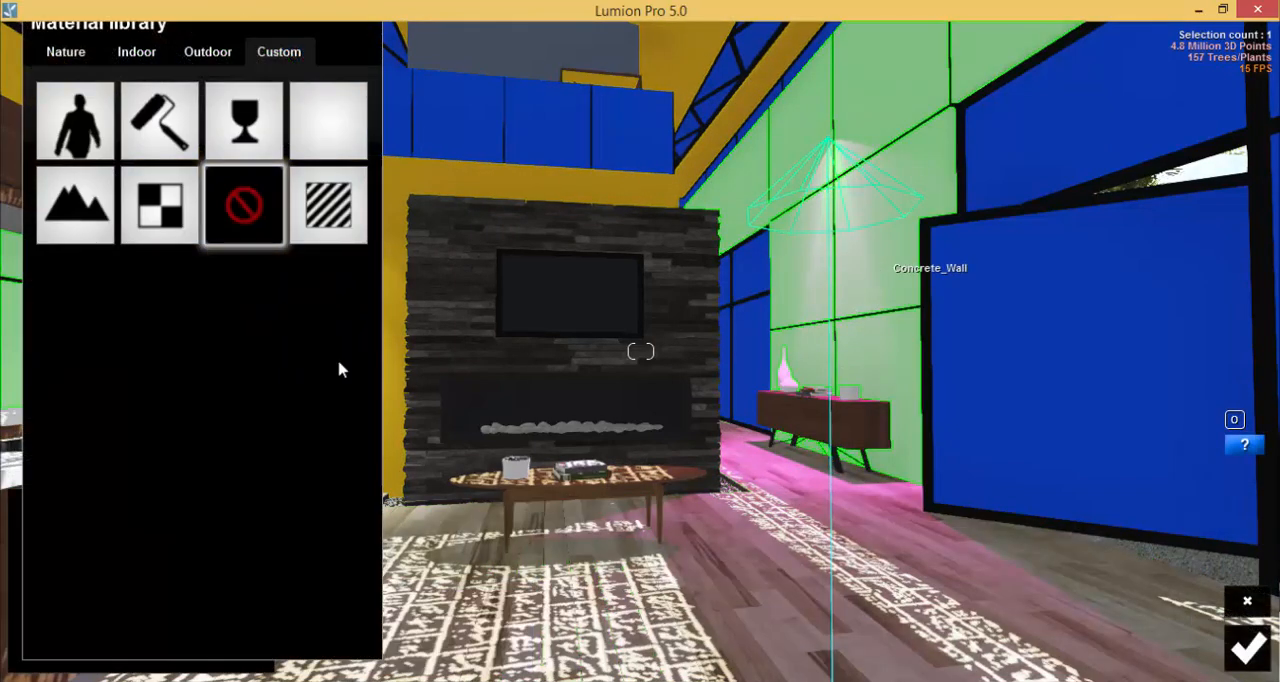
click(145, 128)
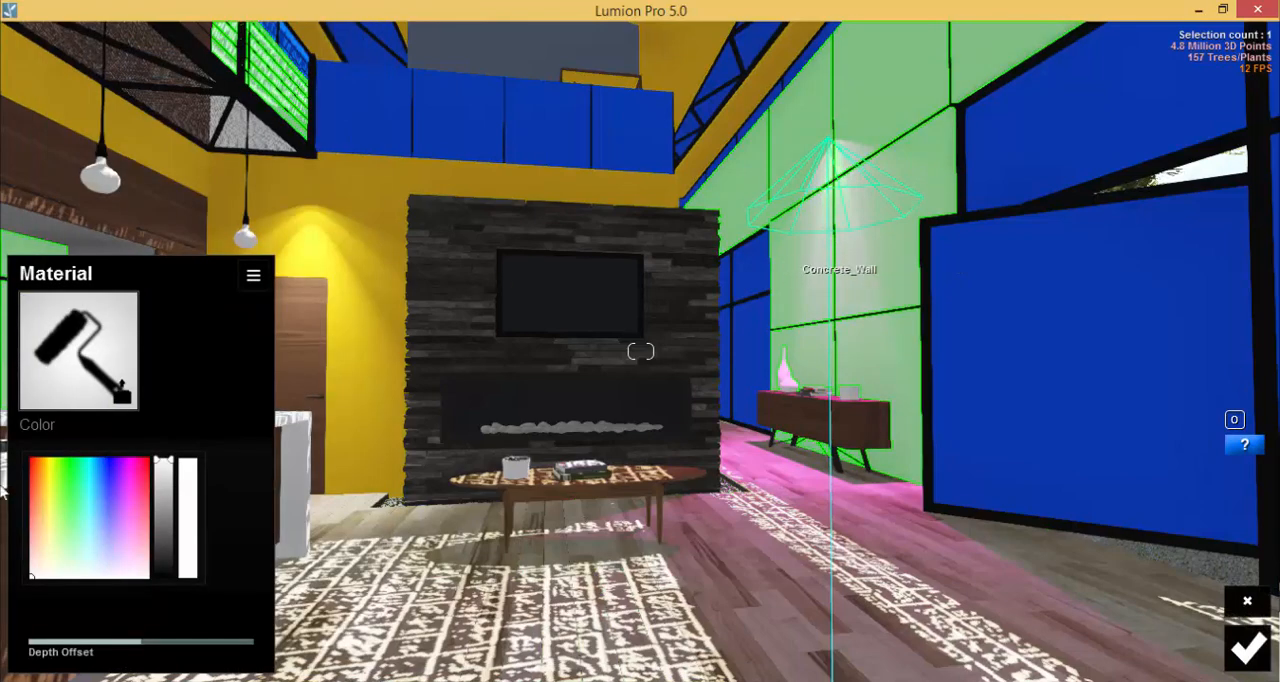
mouse_move(57, 483)
mouse_down()
mouse_move(71, 470)
mouse_move(54, 494)
mouse_move(82, 473)
mouse_move(66, 473)
mouse_move(73, 465)
mouse_up()
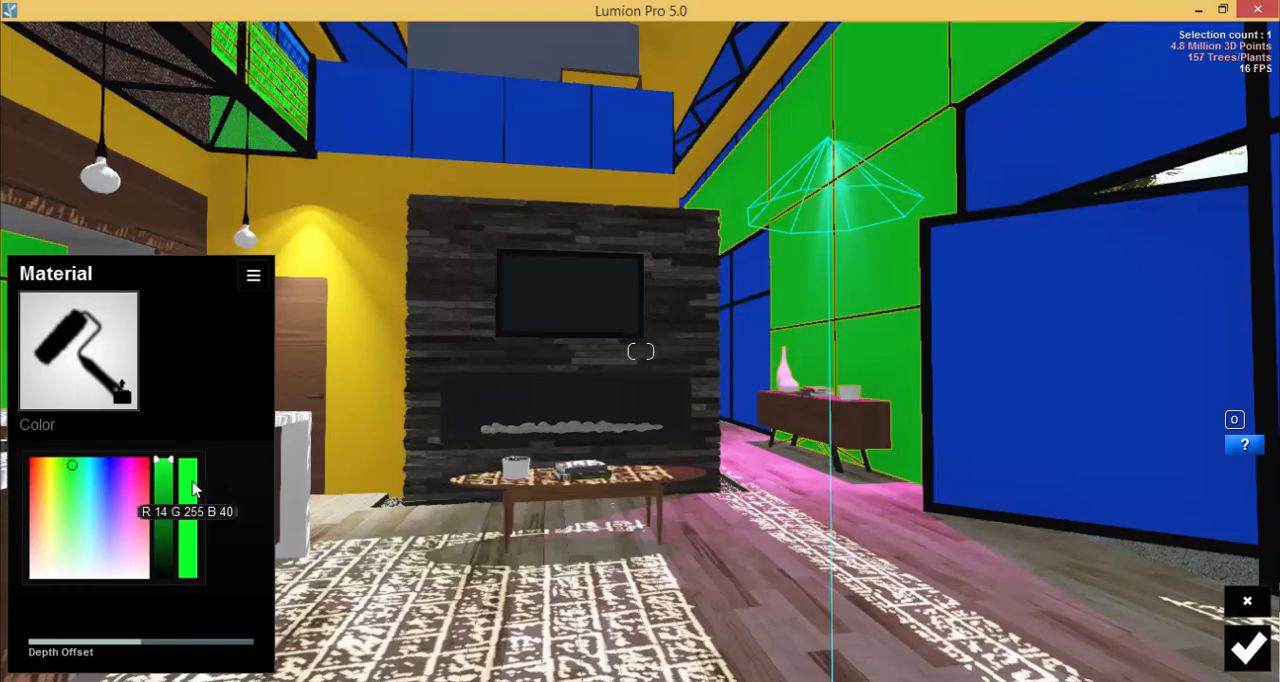
drag(67, 463, 63, 467)
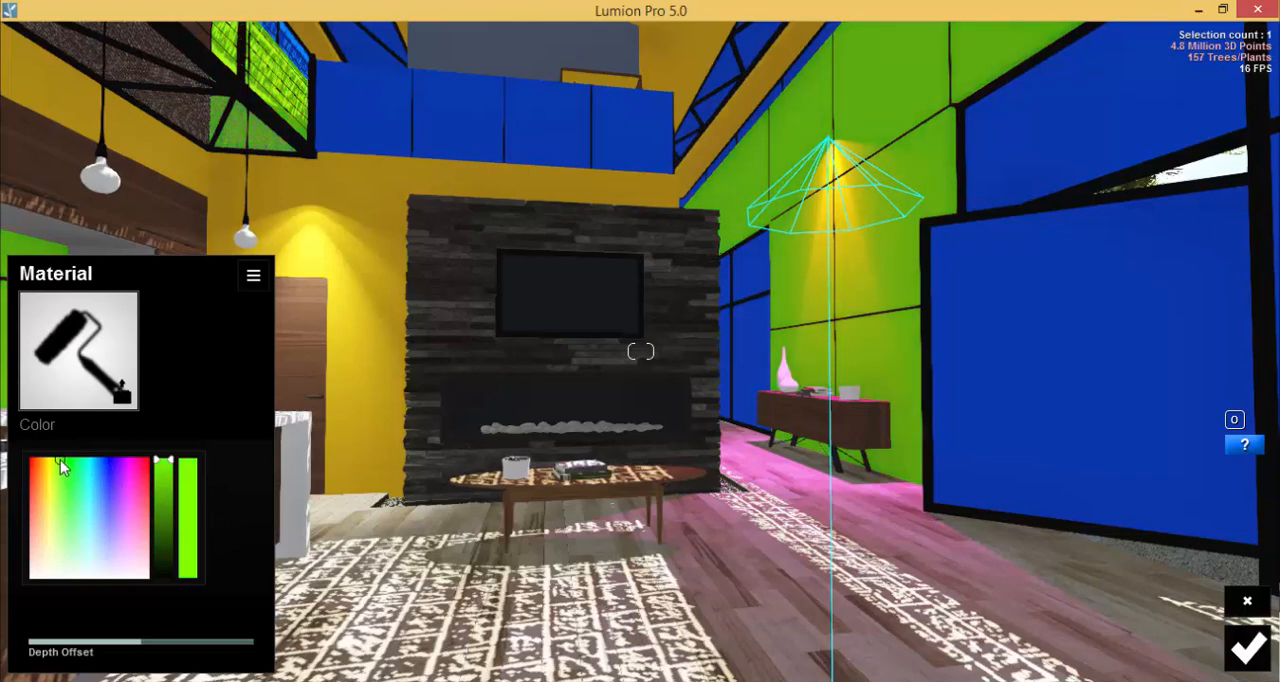
drag(60, 460, 75, 503)
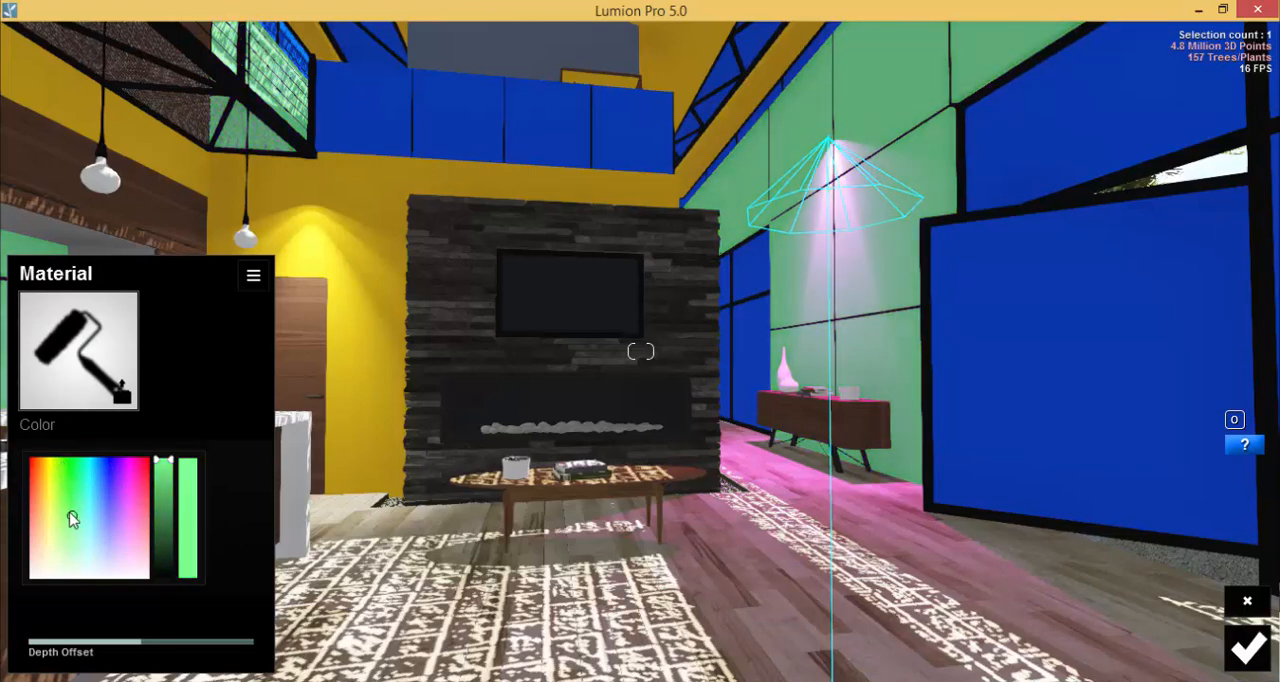
click(115, 470)
drag(114, 466, 63, 465)
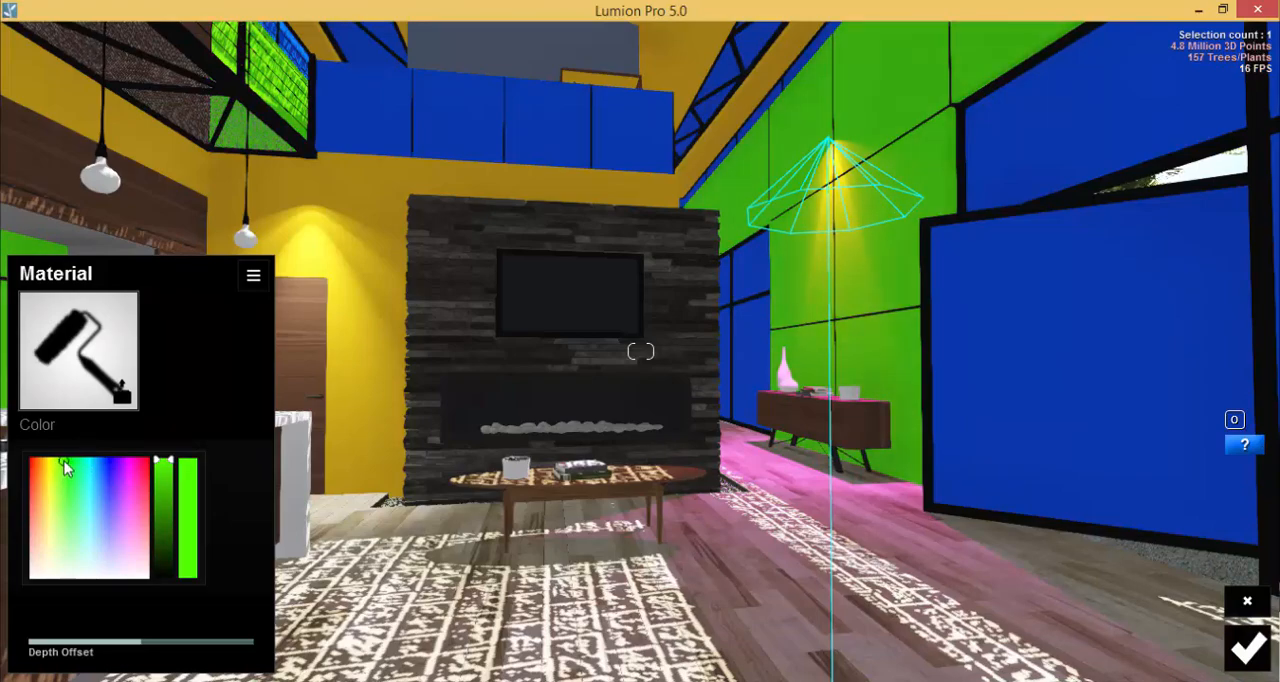
right_drag(739, 305, 1000, 437)
right_drag(675, 460, 817, 460)
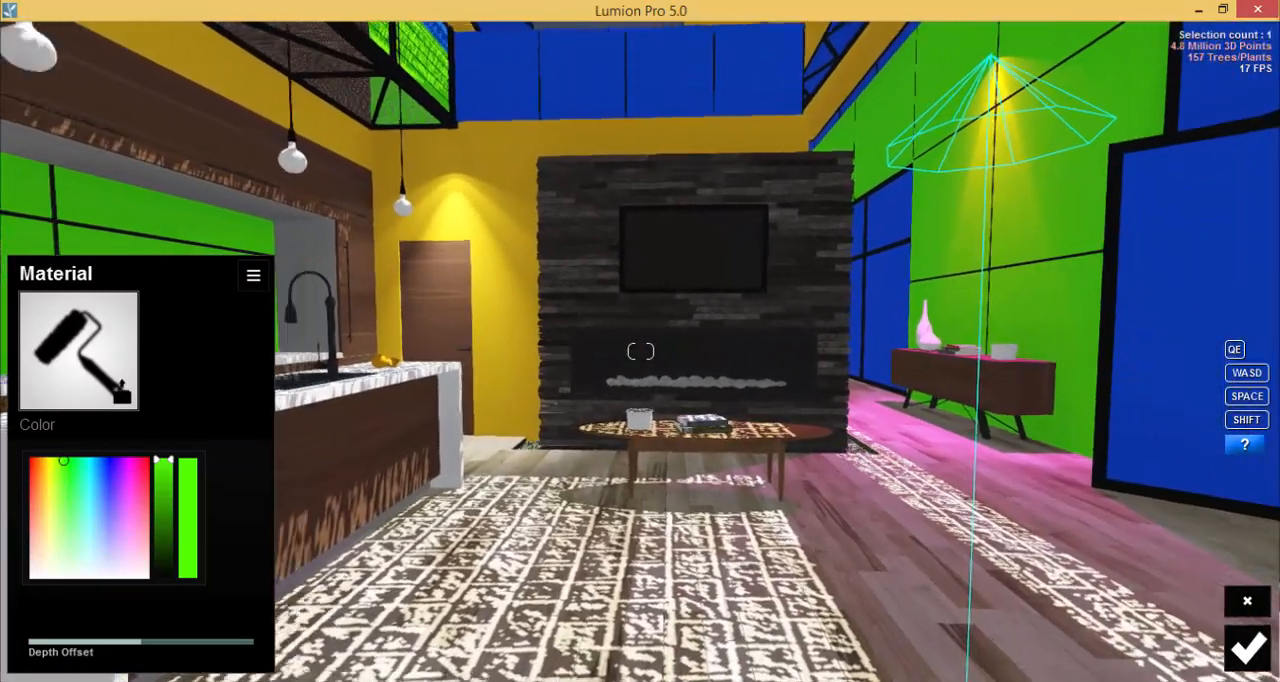
right_drag(660, 460, 799, 396)
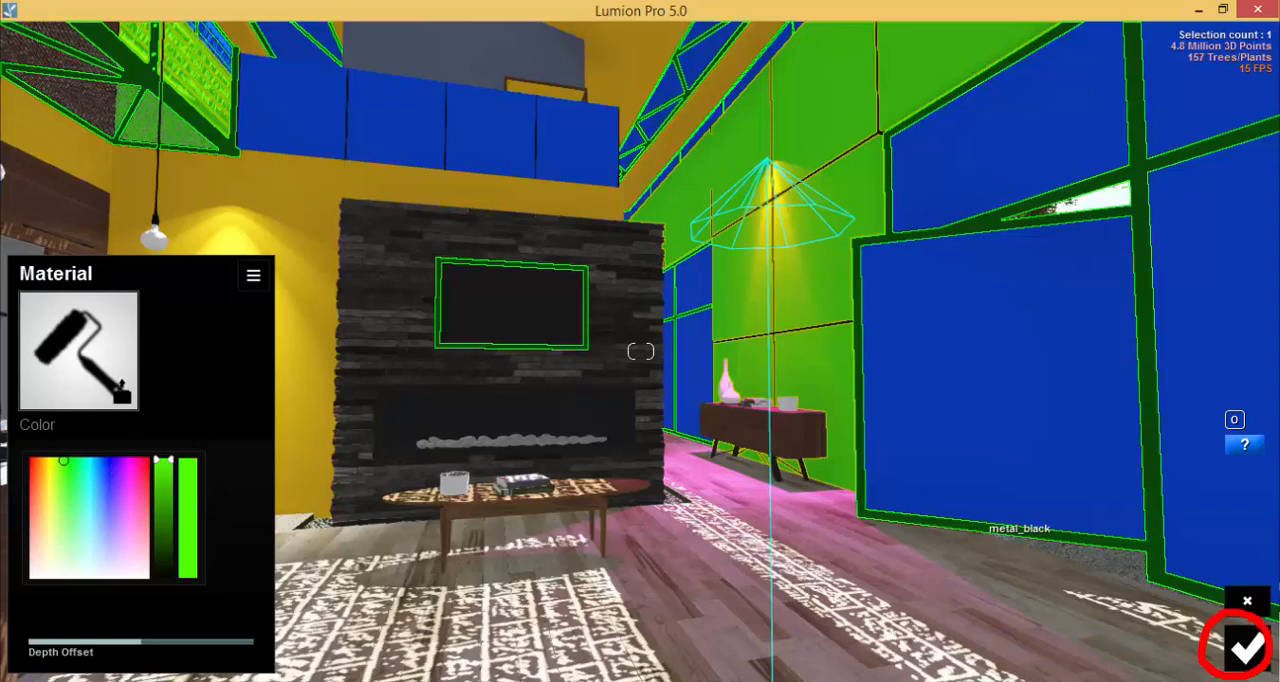
click(1246, 648)
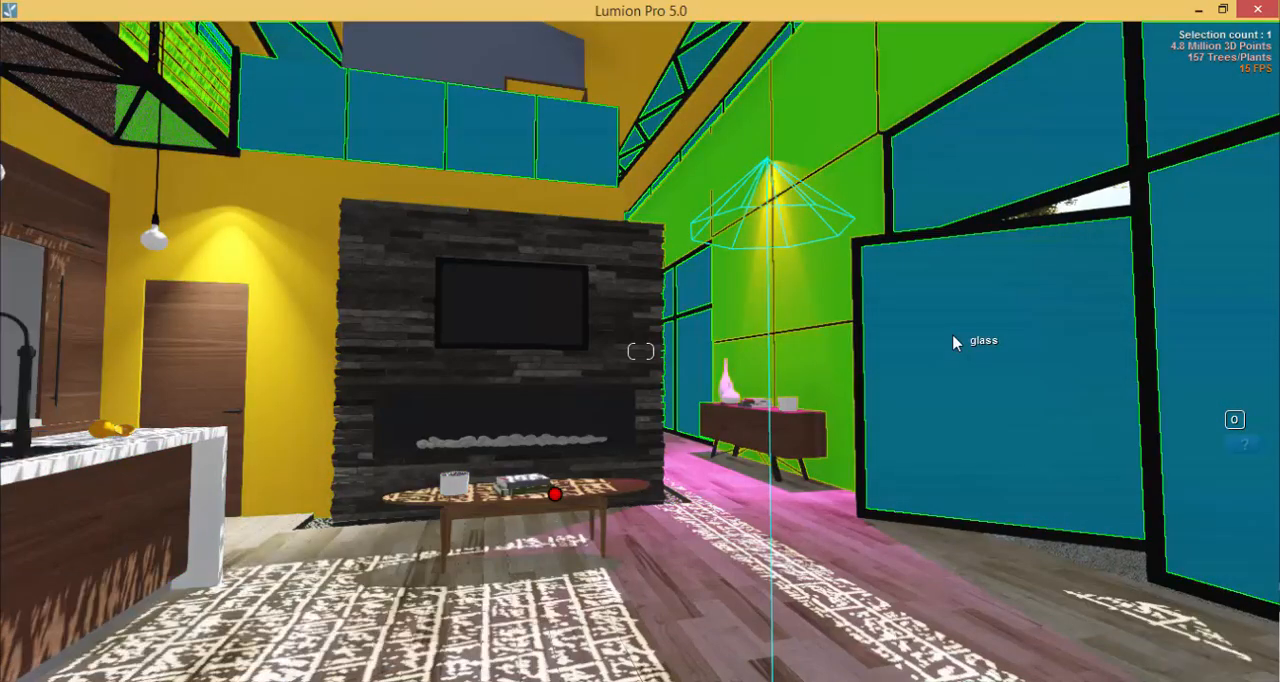
Apply the Glass material to the blue glass panes with maximum Reflectivity, Transparency and Double sided and no Texture Influence, and save it.
click(955, 341)
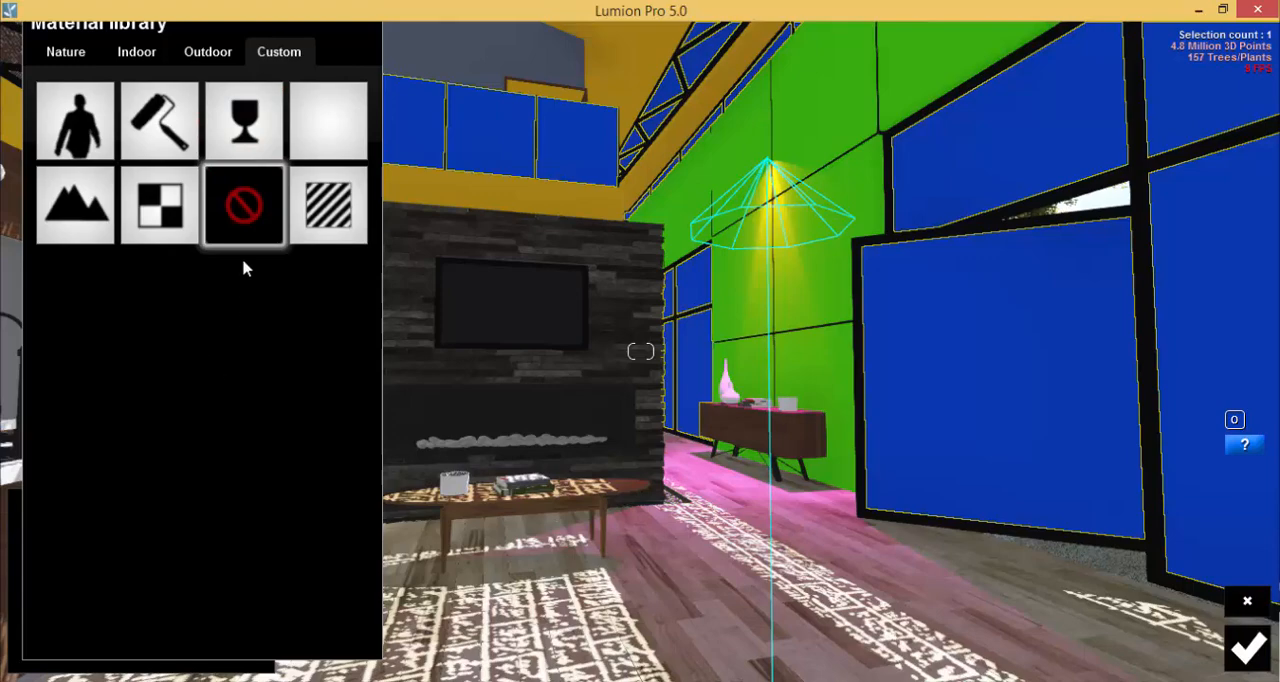
click(262, 134)
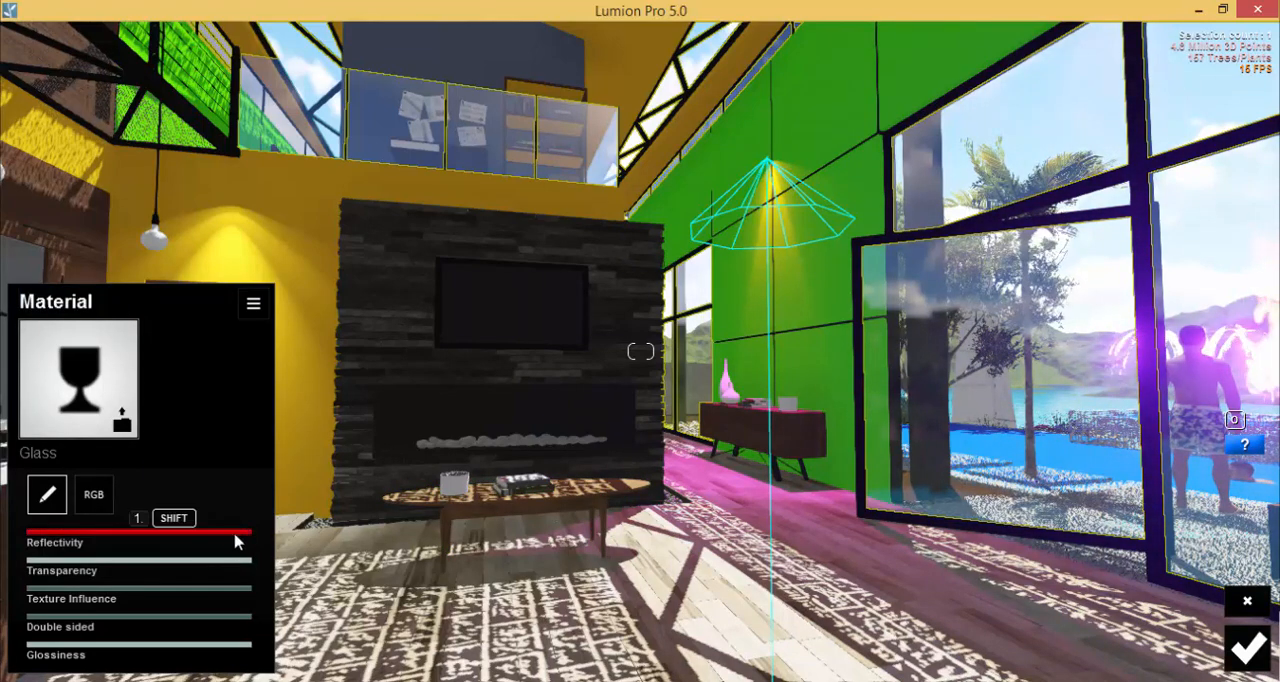
drag(236, 541, 290, 530)
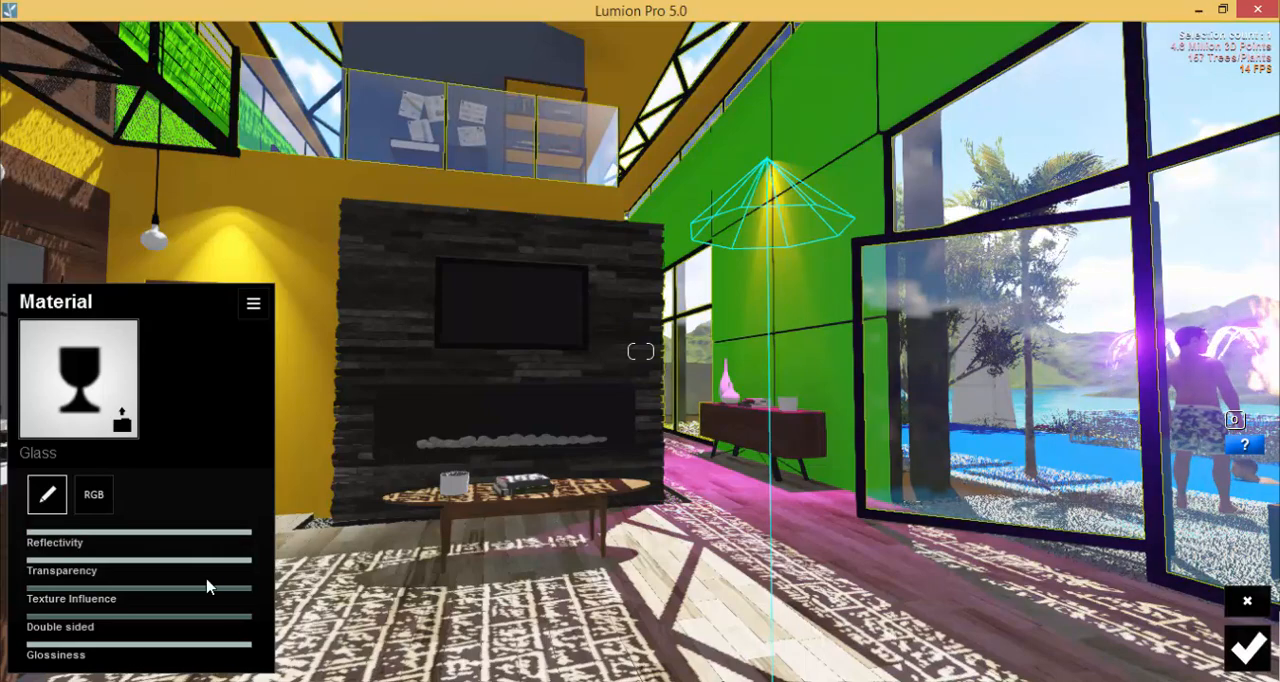
drag(232, 573, 258, 567)
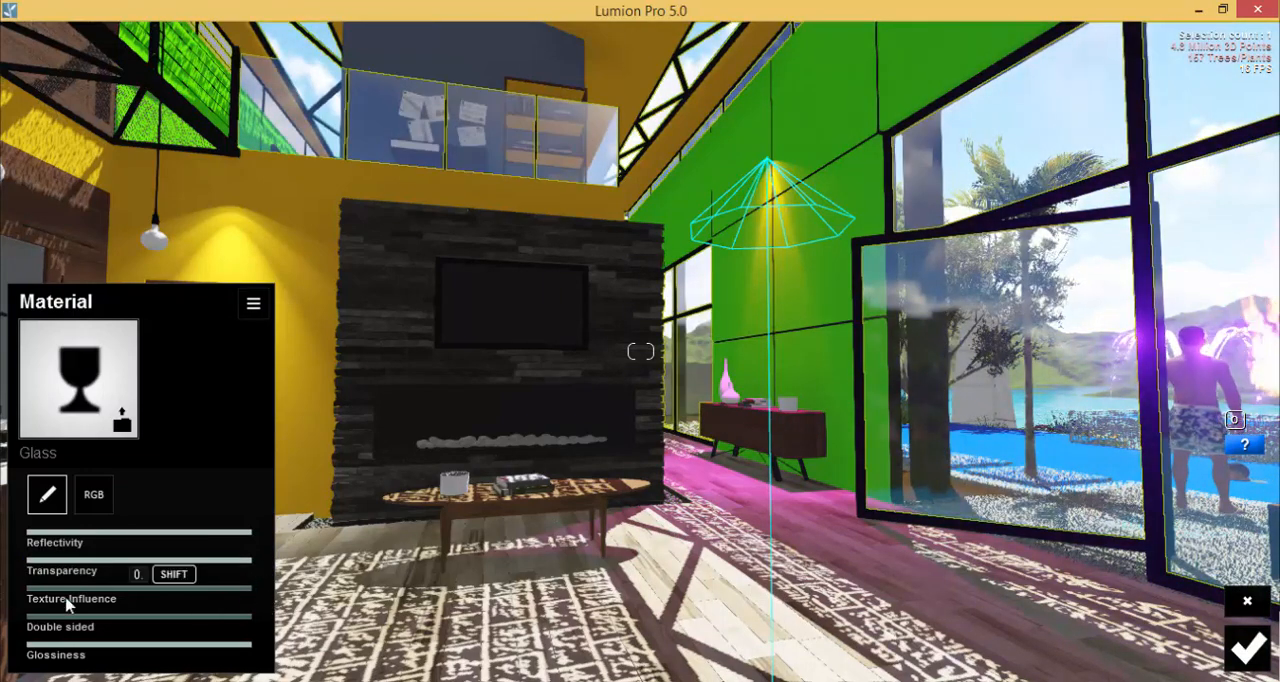
mouse_move(60, 590)
mouse_down()
mouse_move(243, 590)
mouse_move(16, 597)
mouse_up()
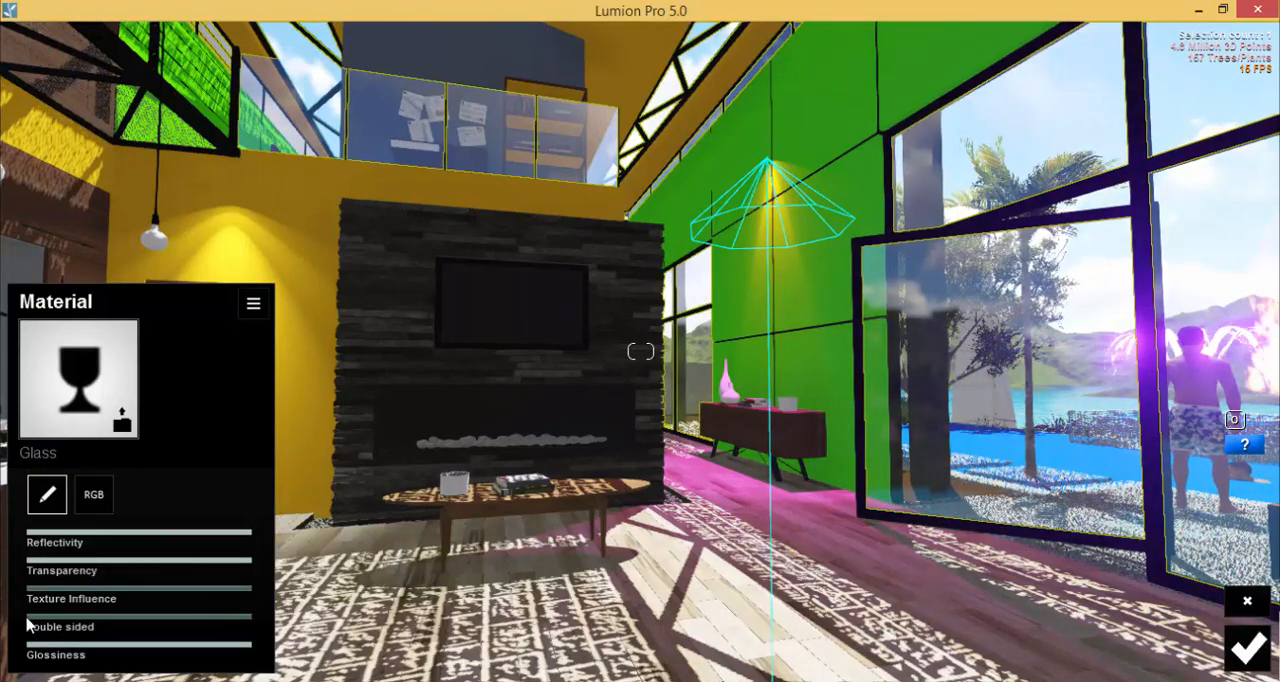
drag(40, 620, 303, 617)
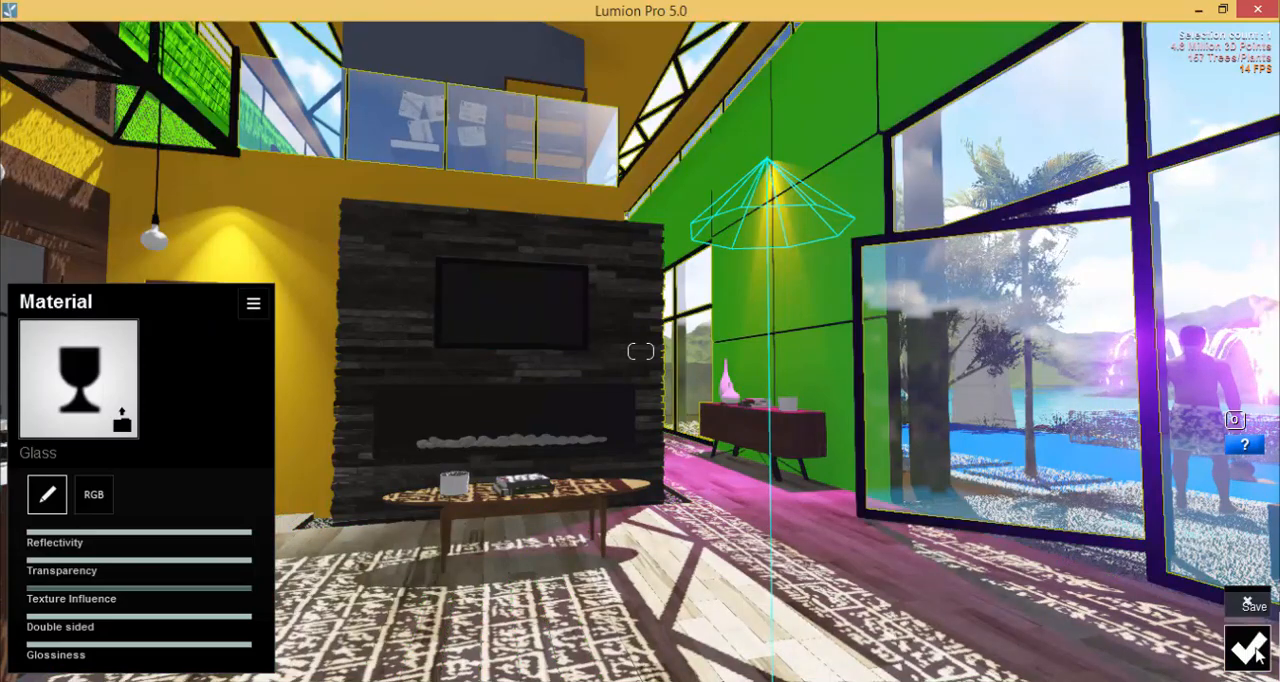
click(1257, 653)
Apply the indoor wood material Wood_Floor_011_1024 to the wood_floor surface and slightly reduce its Scale.
right_drag(1028, 516, 853, 586)
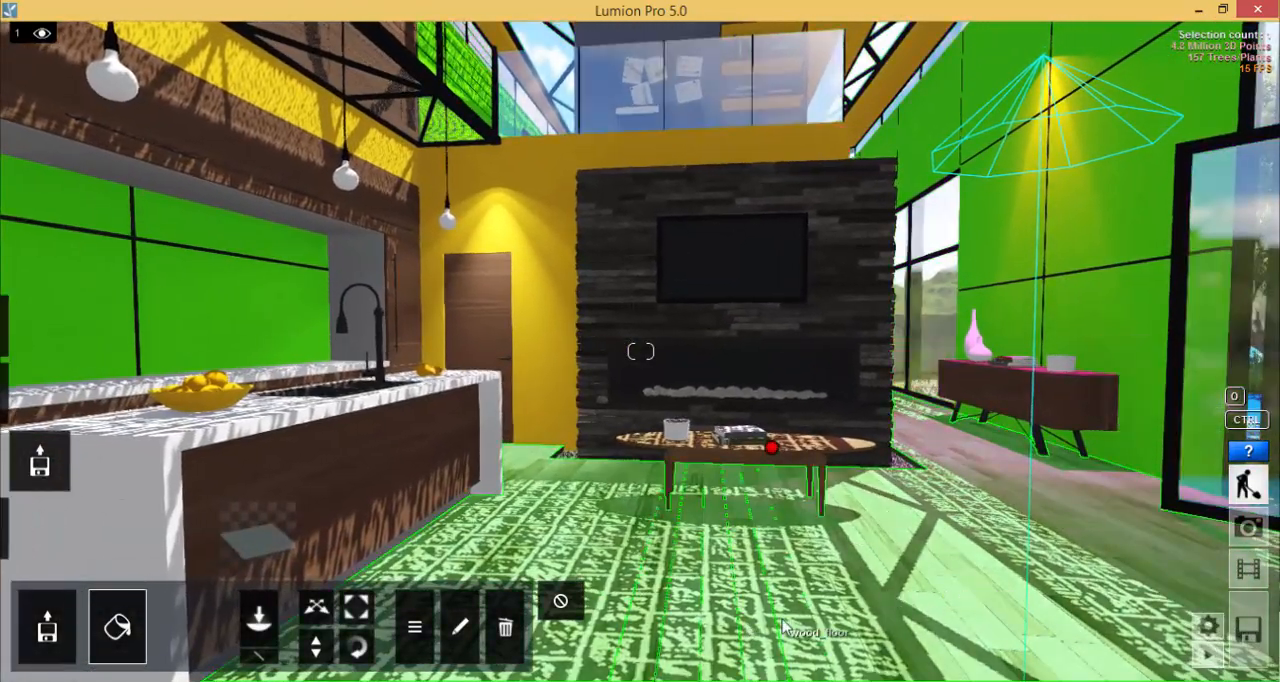
click(883, 577)
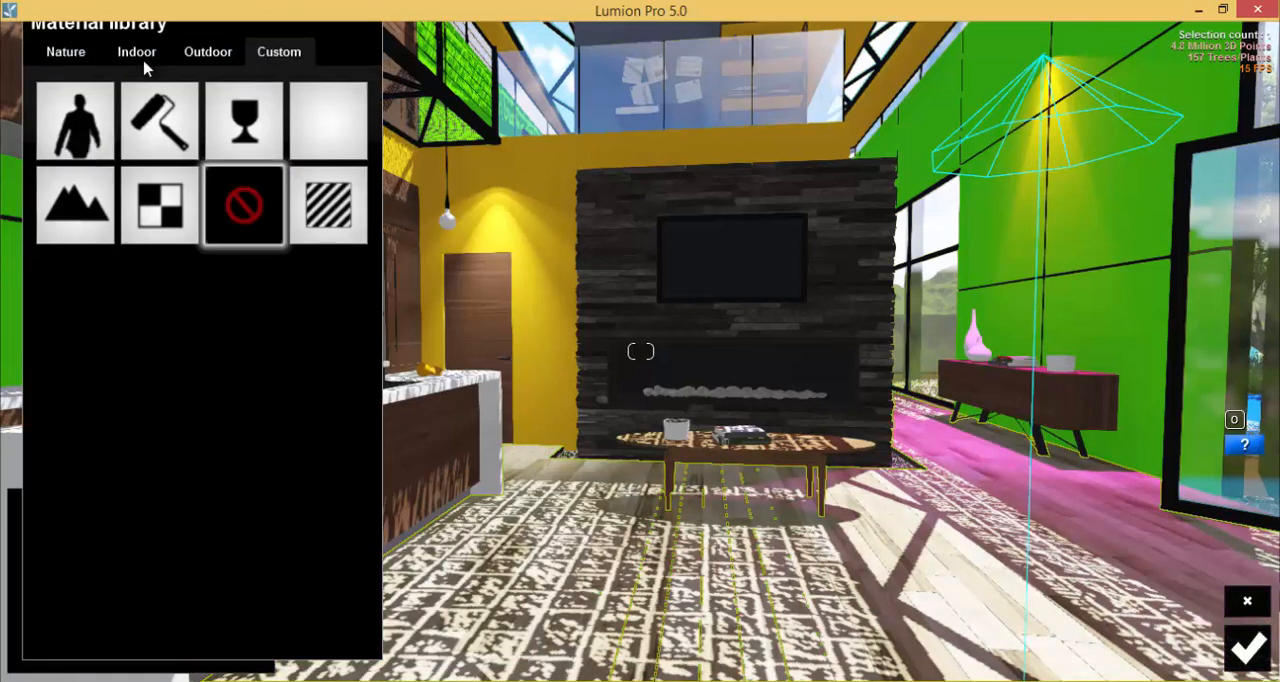
click(139, 58)
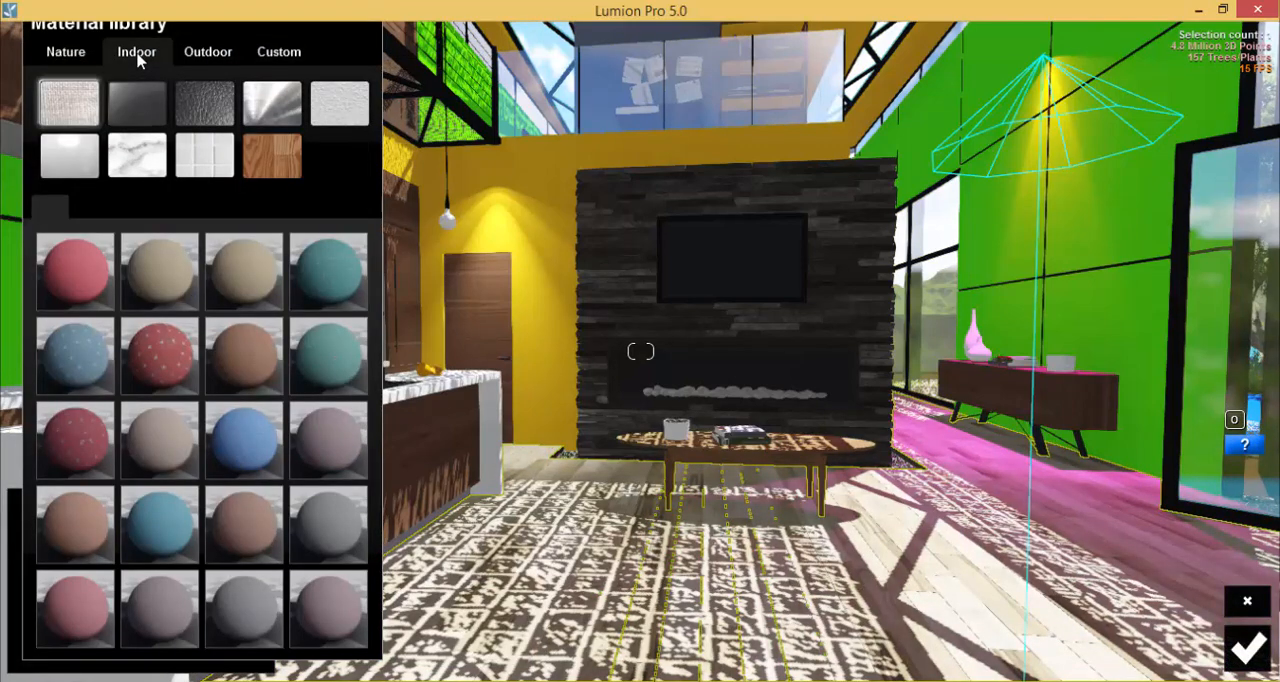
click(273, 158)
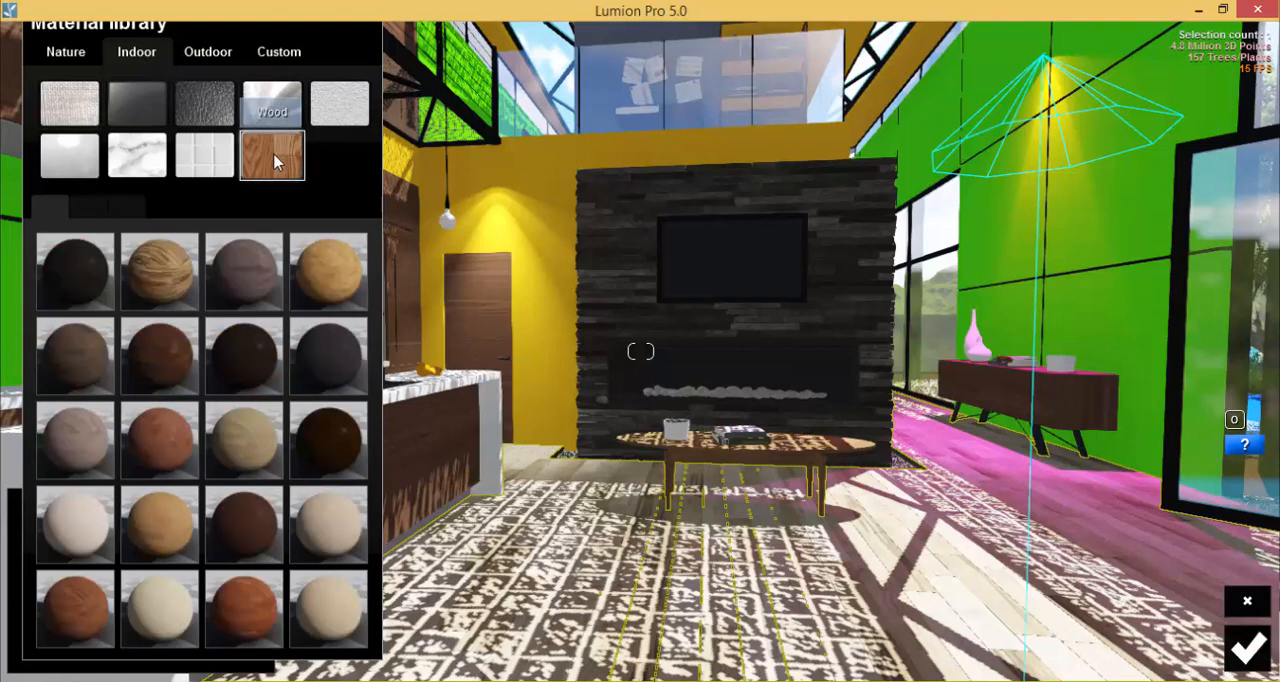
click(155, 452)
right_drag(708, 505, 1150, 488)
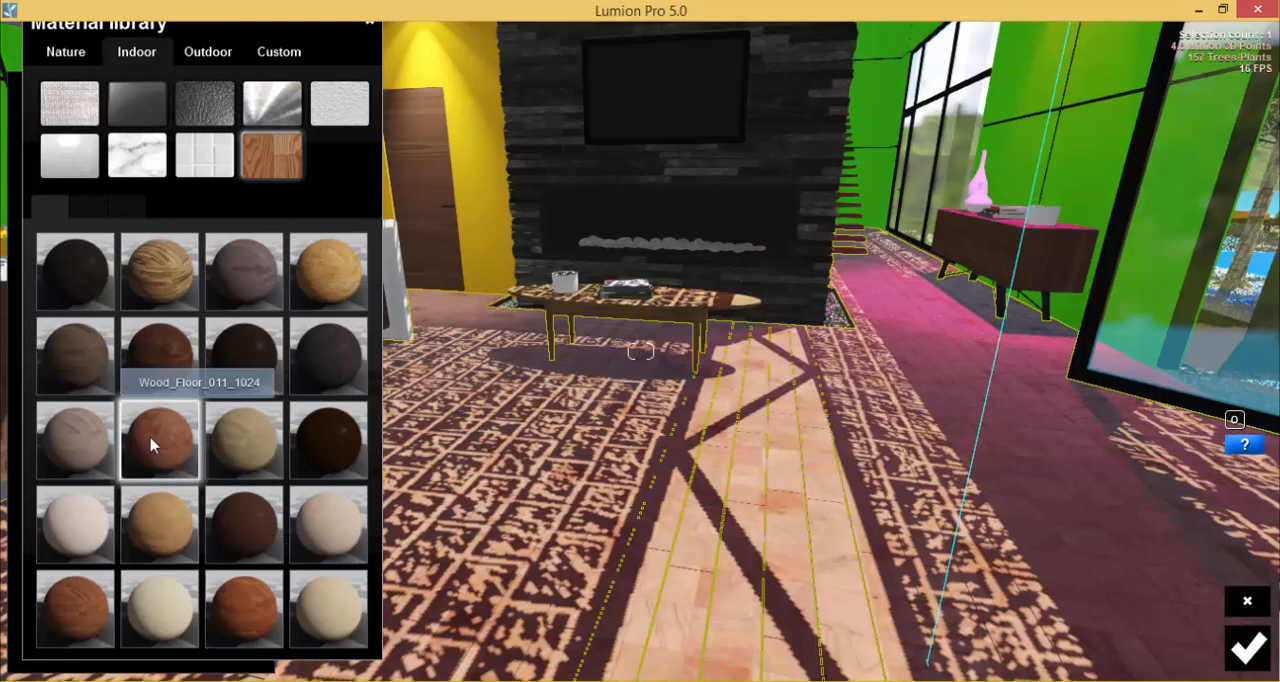
click(152, 446)
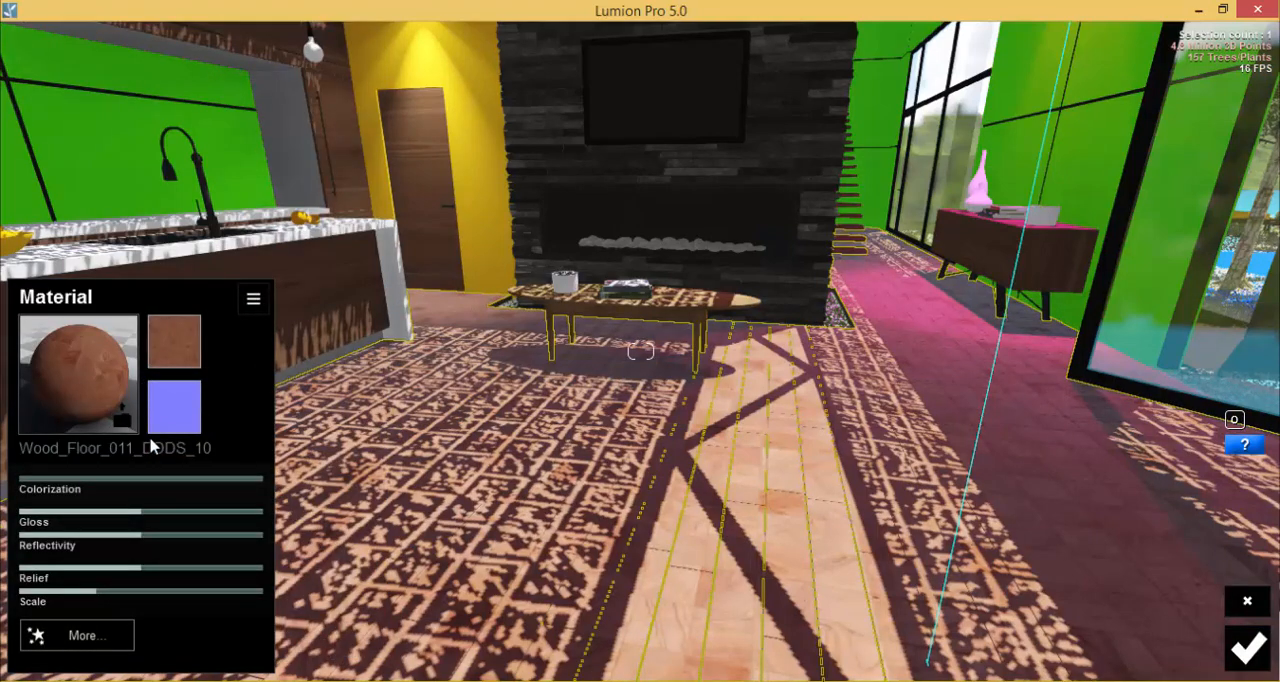
mouse_move(99, 596)
mouse_down()
mouse_move(83, 590)
mouse_move(266, 609)
mouse_move(89, 604)
mouse_up()
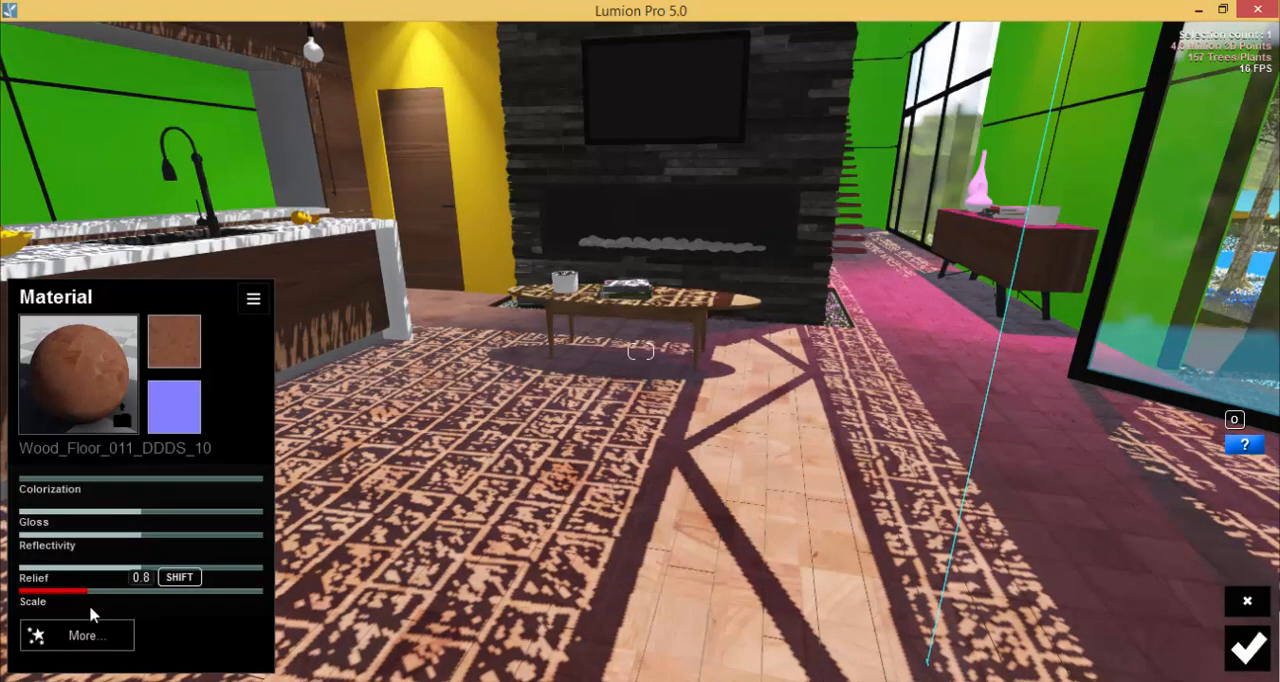
Try several indoor wood materials on the wood_floor surface and settle on Wood_Floor_019_1024.
click(80, 370)
click(161, 372)
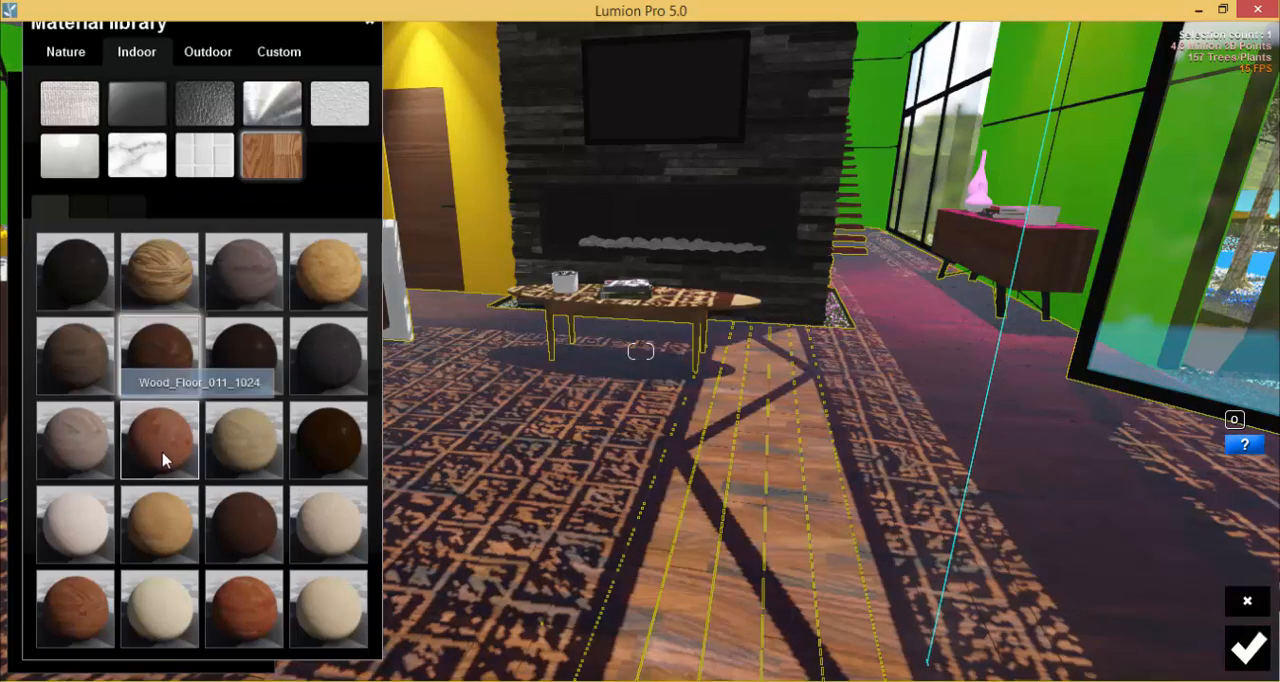
click(149, 535)
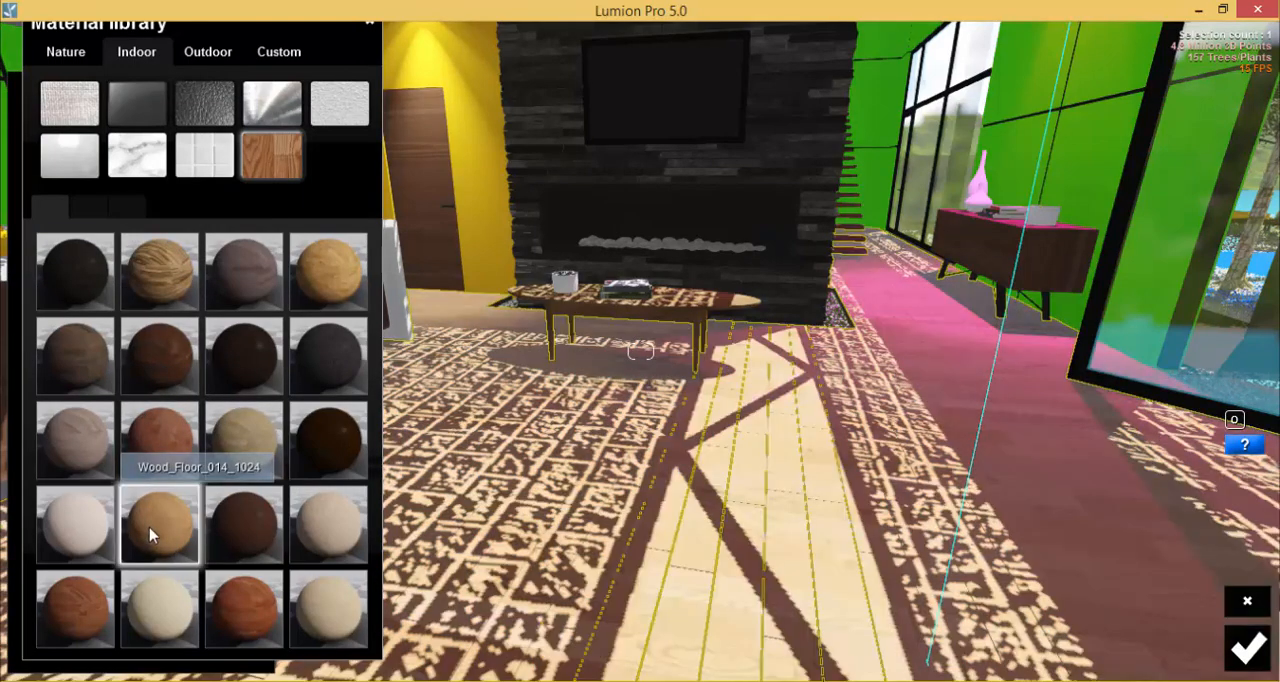
click(93, 613)
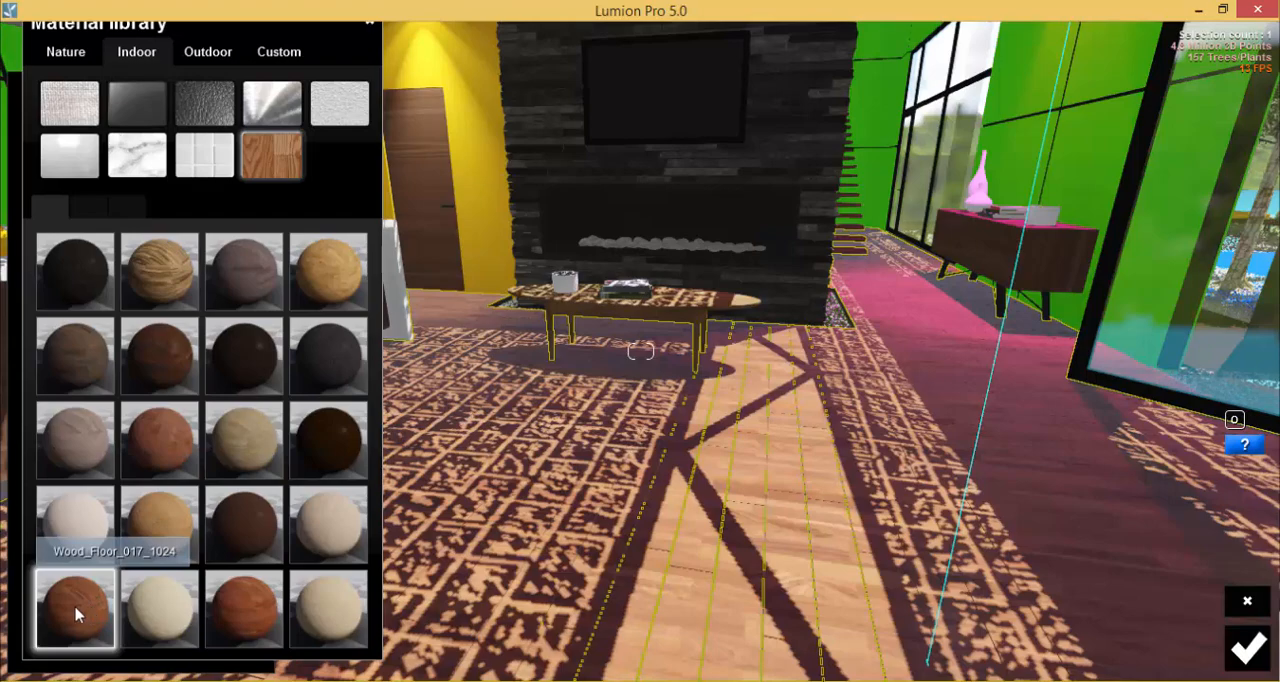
click(247, 614)
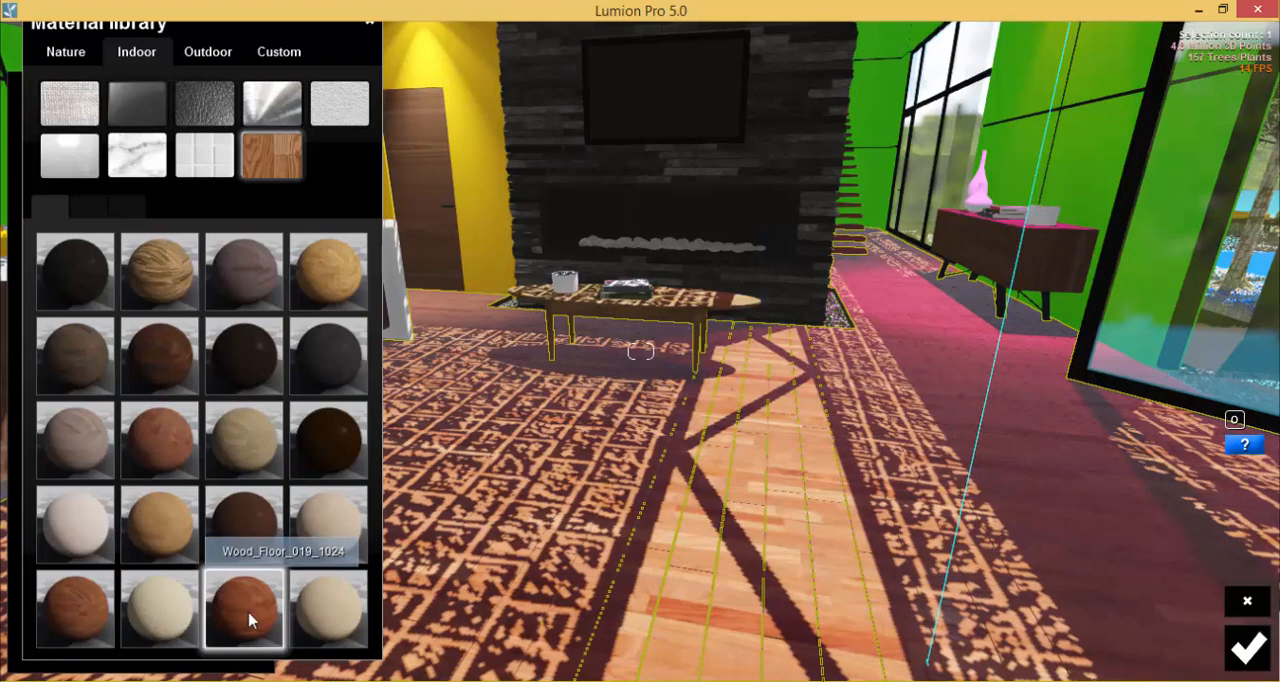
click(247, 617)
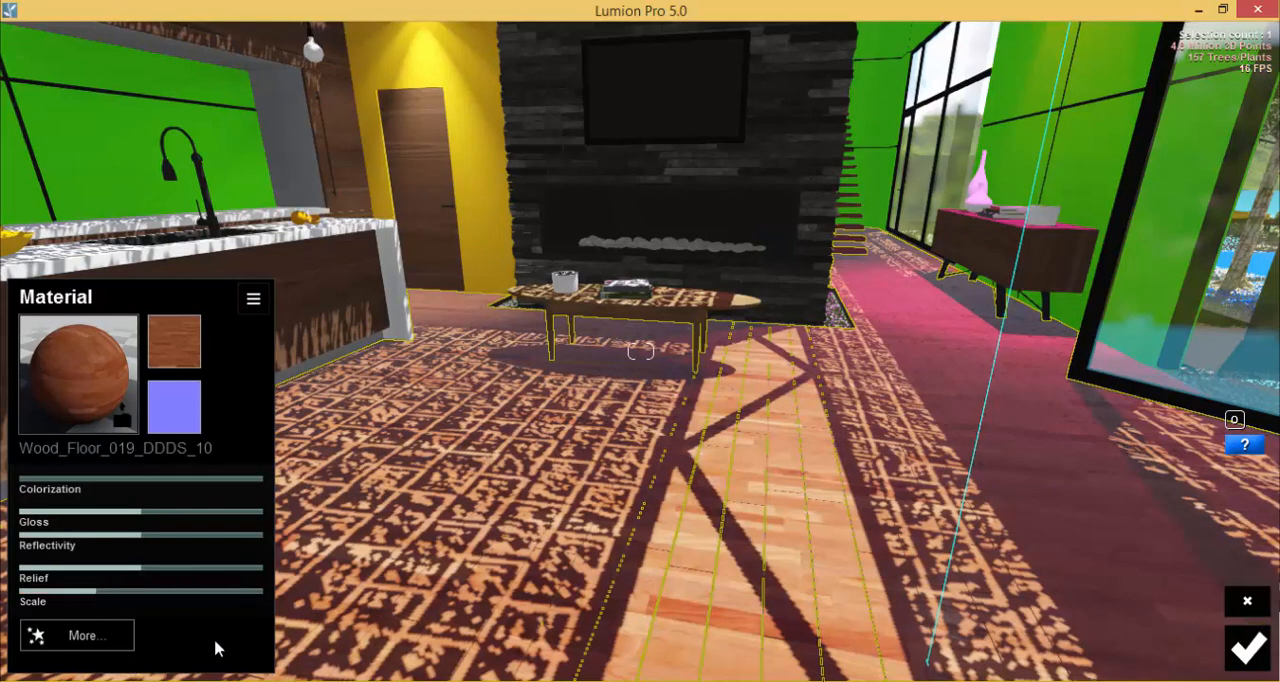
Rotate the floor's wood texture by raising the Heading value in its Orientation settings to about a third.
click(82, 644)
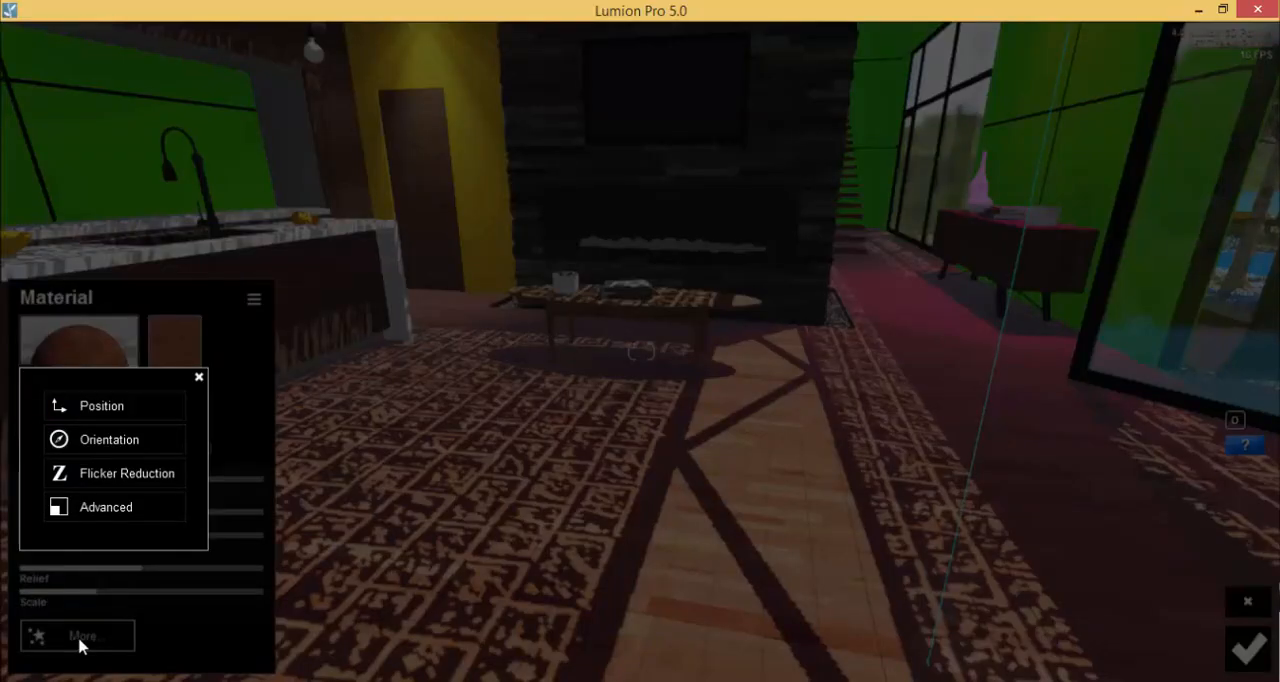
click(120, 443)
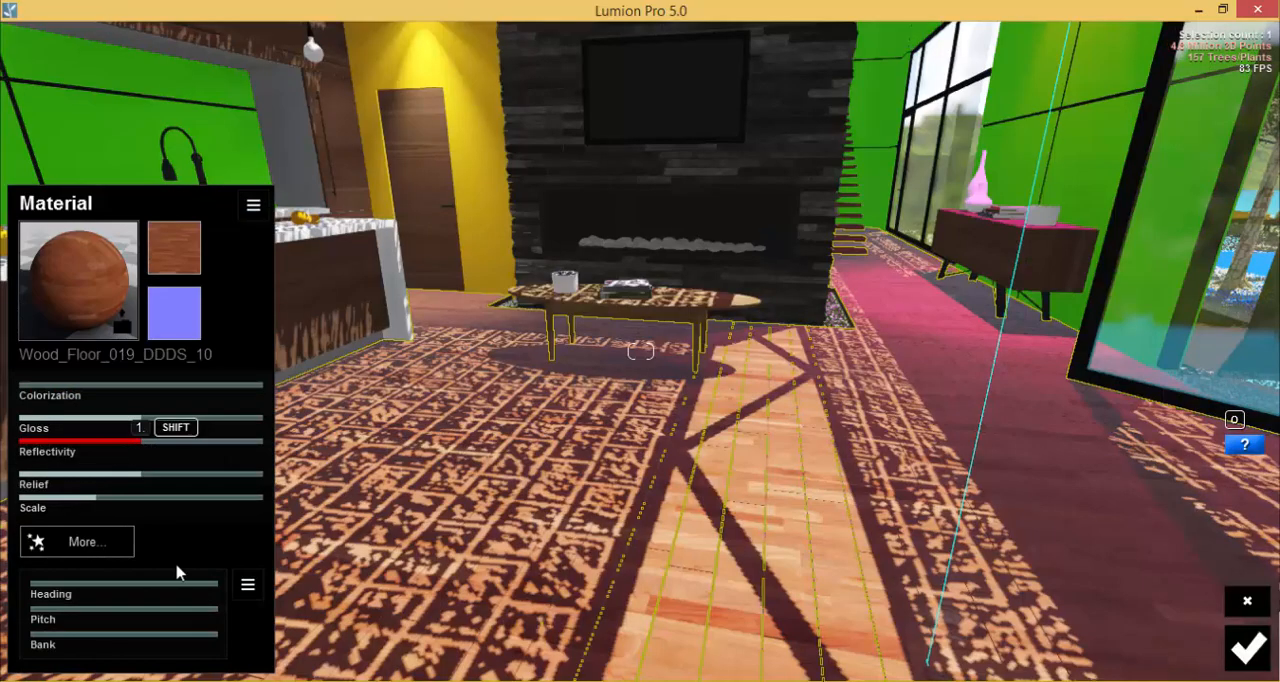
drag(42, 589, 101, 600)
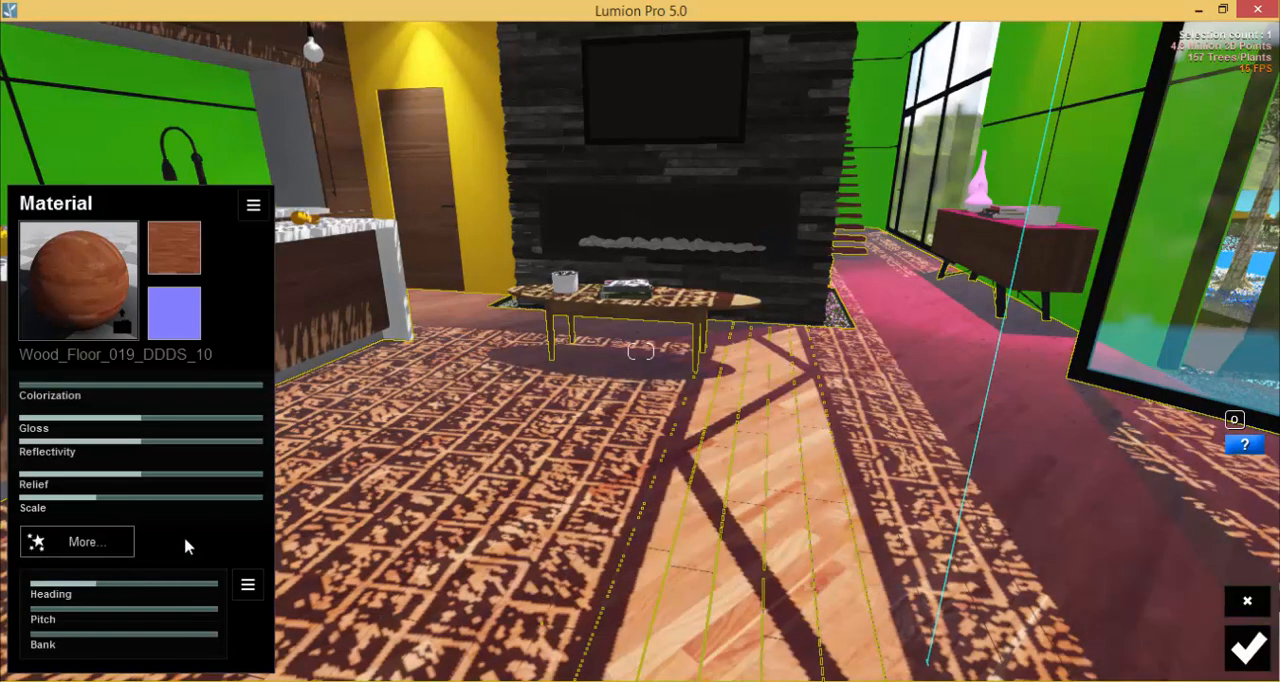
Set the floor material's Relief to maximum, reduce its Reflectivity, slightly lower its Scale, and save it.
drag(163, 474, 268, 479)
drag(137, 448, 90, 449)
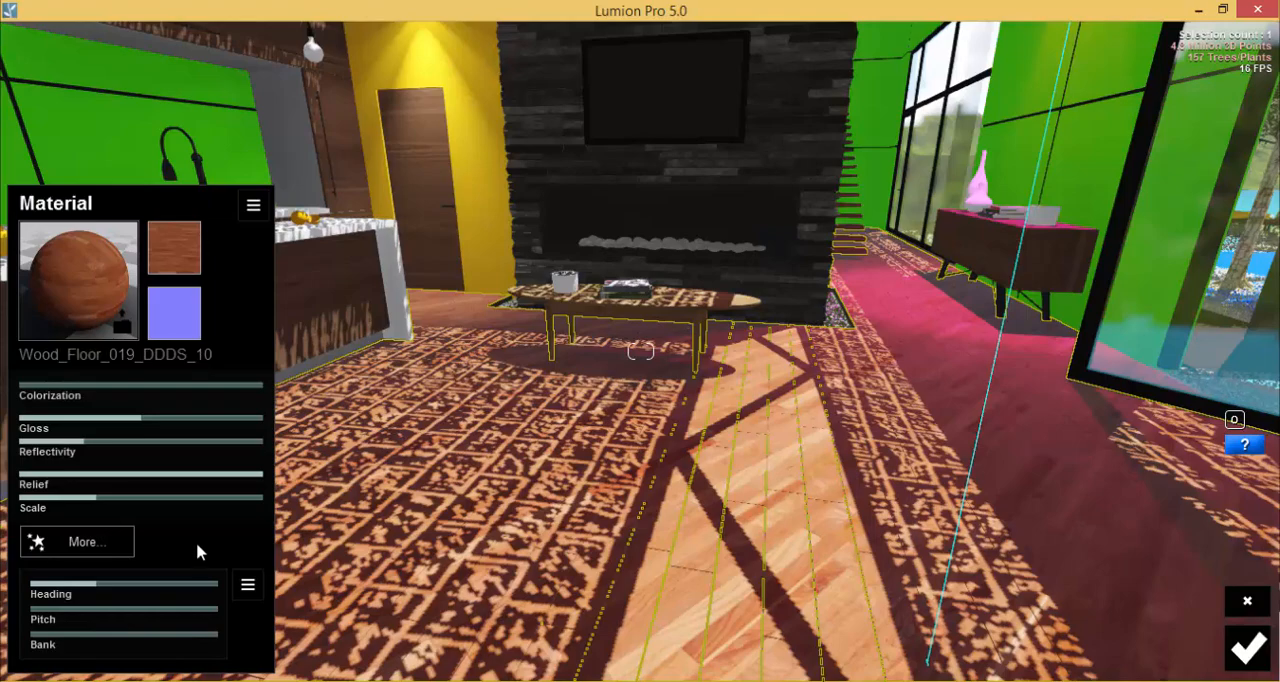
mouse_move(97, 503)
mouse_down()
mouse_move(186, 500)
mouse_move(86, 504)
mouse_up()
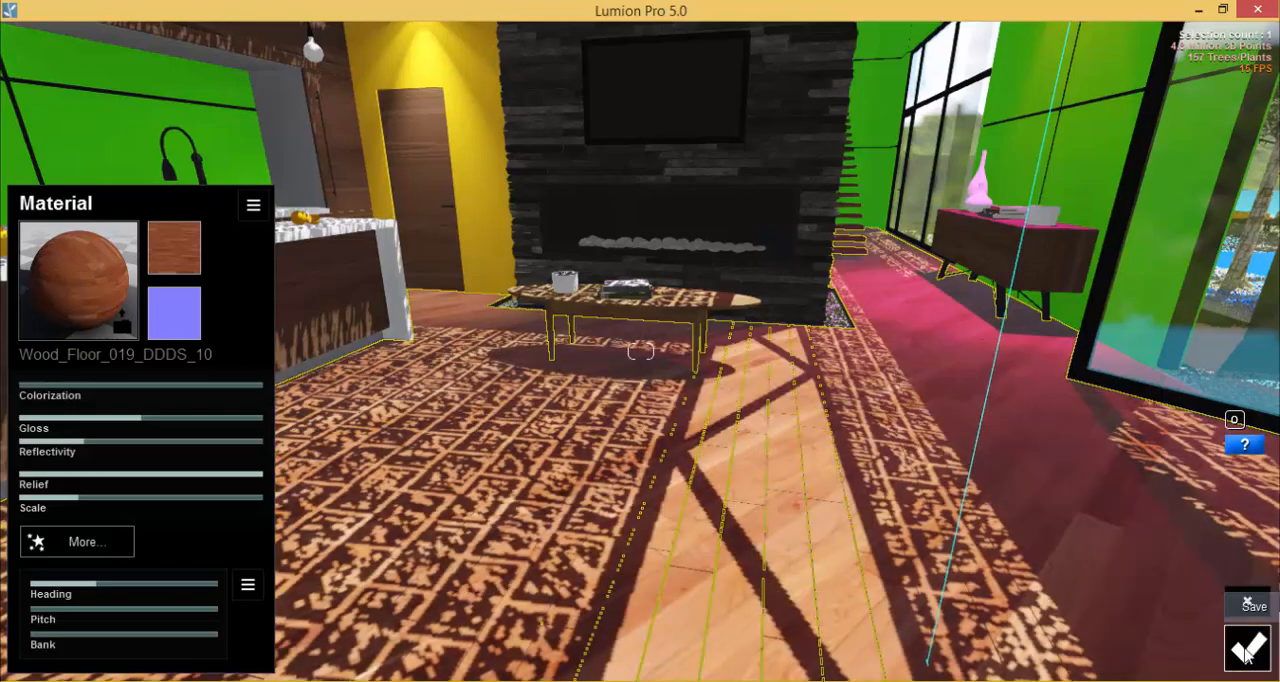
click(1247, 655)
Apply the Lightmap material to the light_pandant bulbs above the kitchen island with maximum Ambient and no Lightmap, and save it.
right_drag(643, 491, 589, 224)
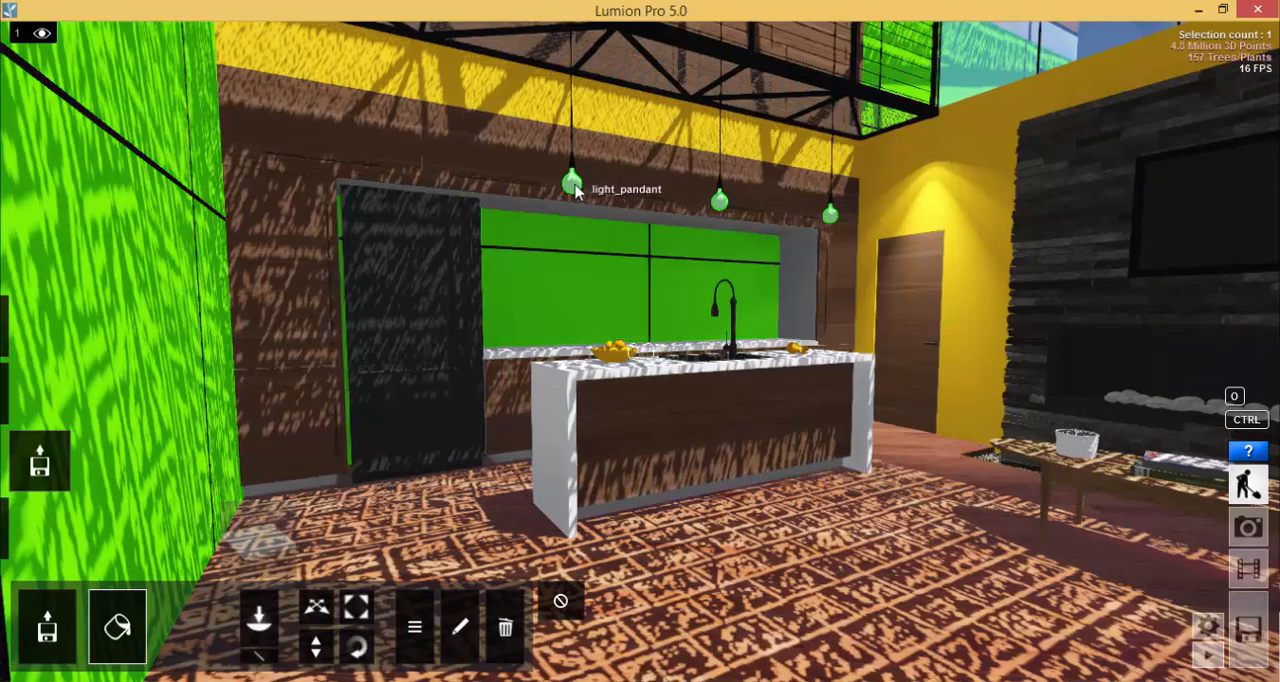
click(573, 186)
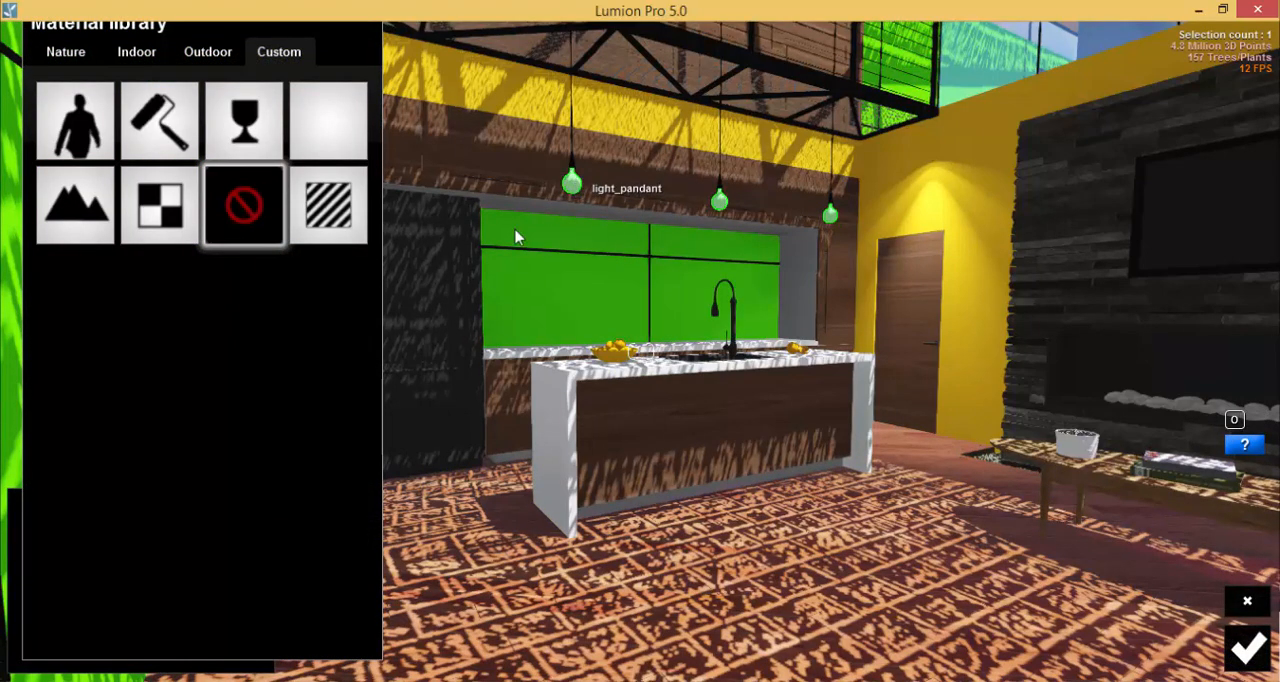
click(168, 230)
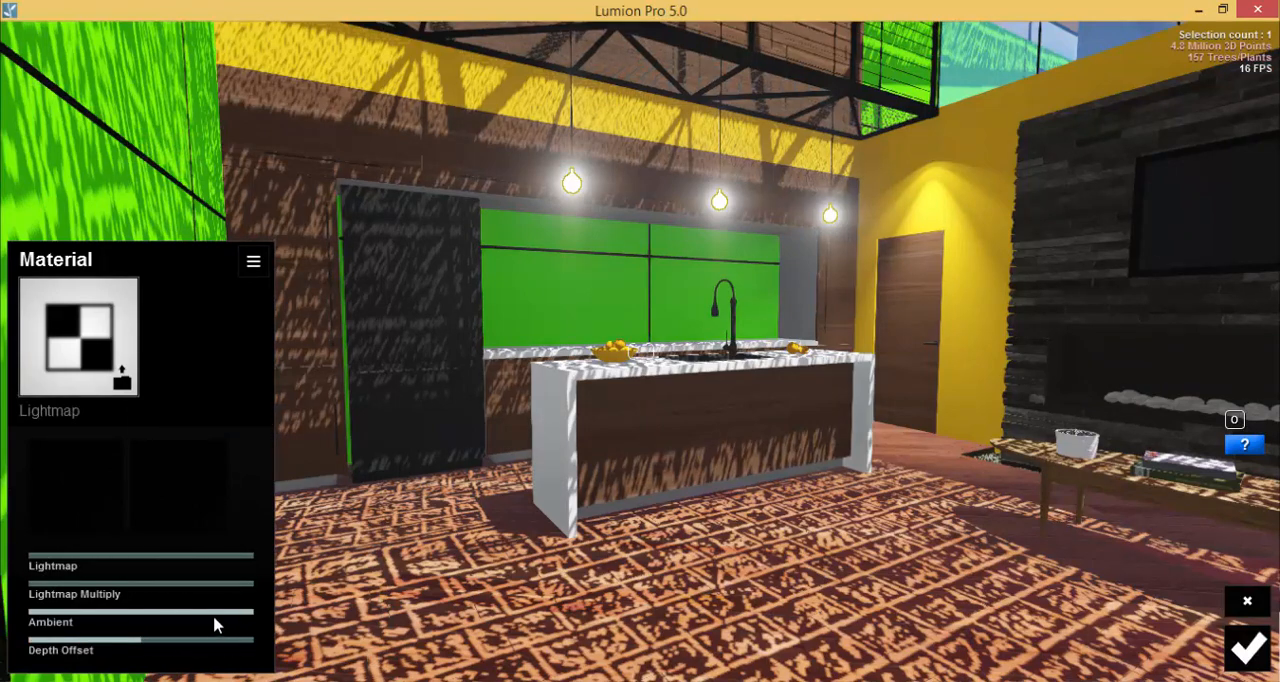
drag(214, 622, 333, 620)
drag(60, 558, 2, 545)
click(1247, 648)
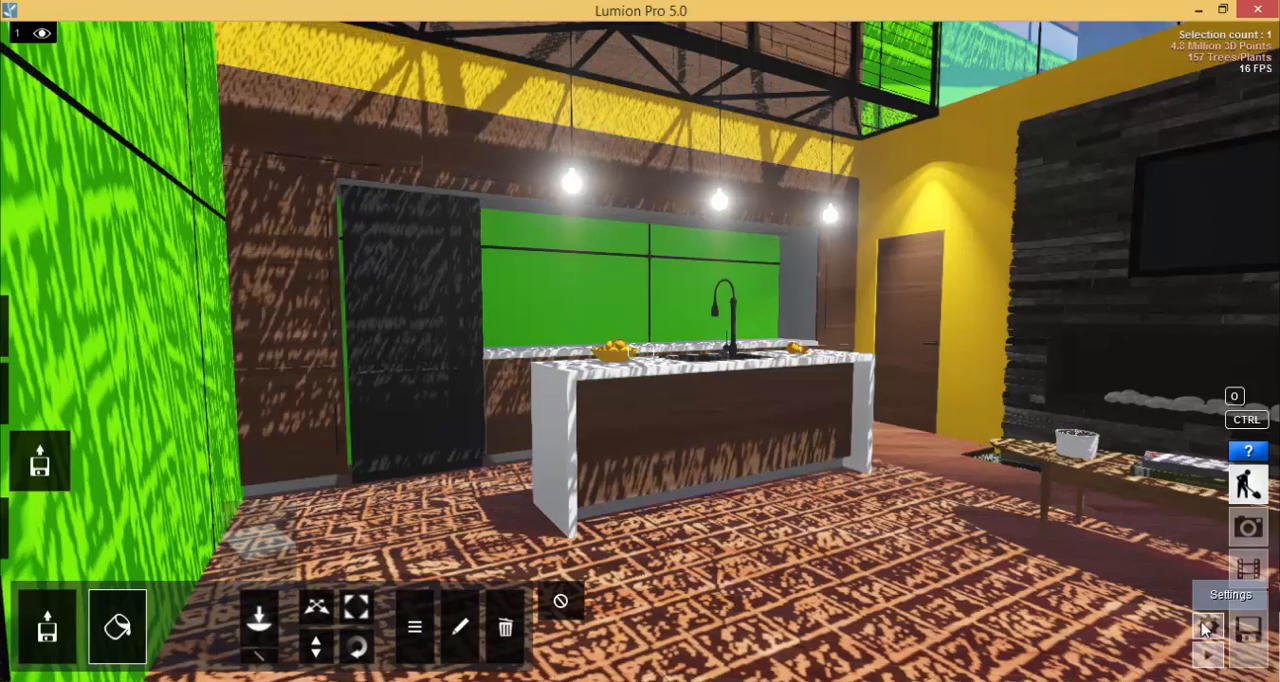
Set the Editor Quality to low, check the scene's appearance, and restore the quality to very high.
click(1207, 627)
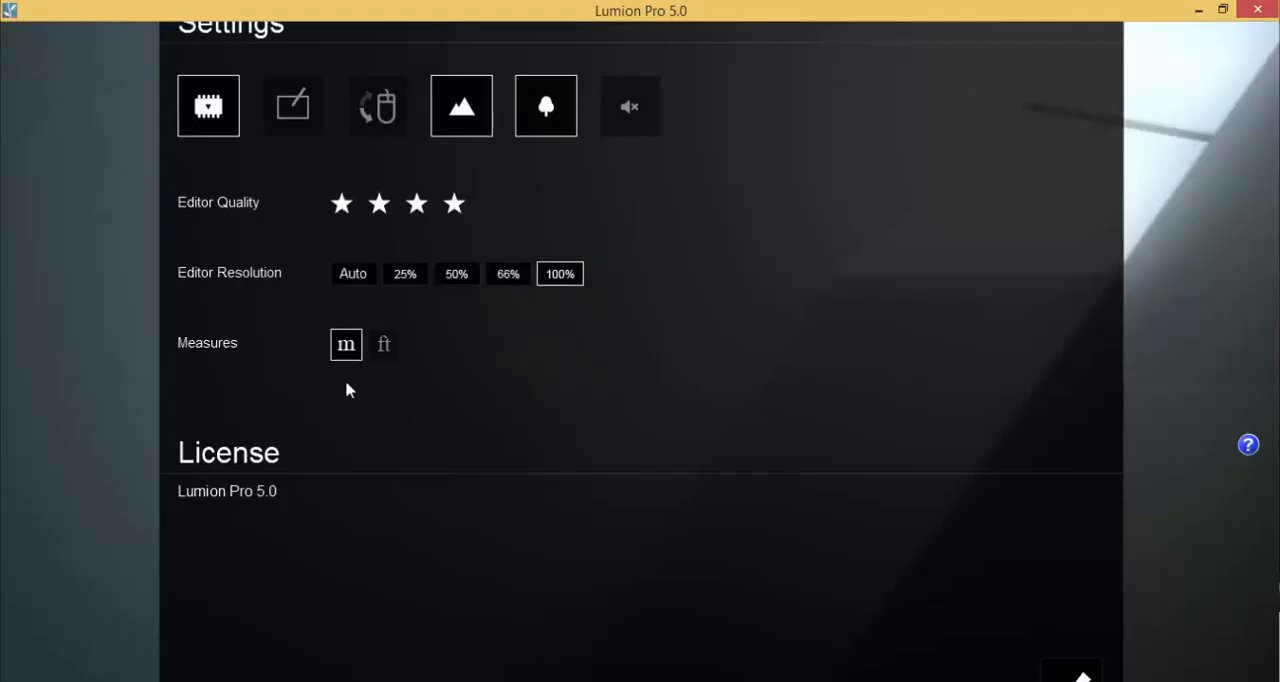
click(338, 207)
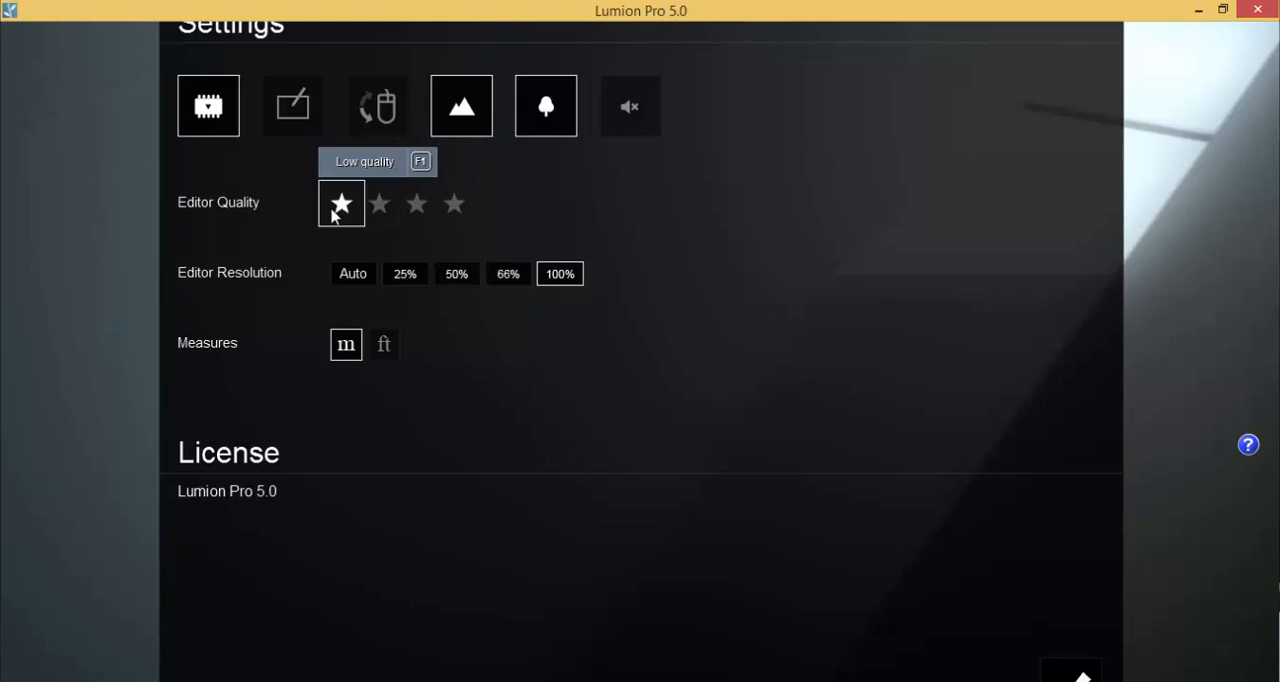
click(1080, 678)
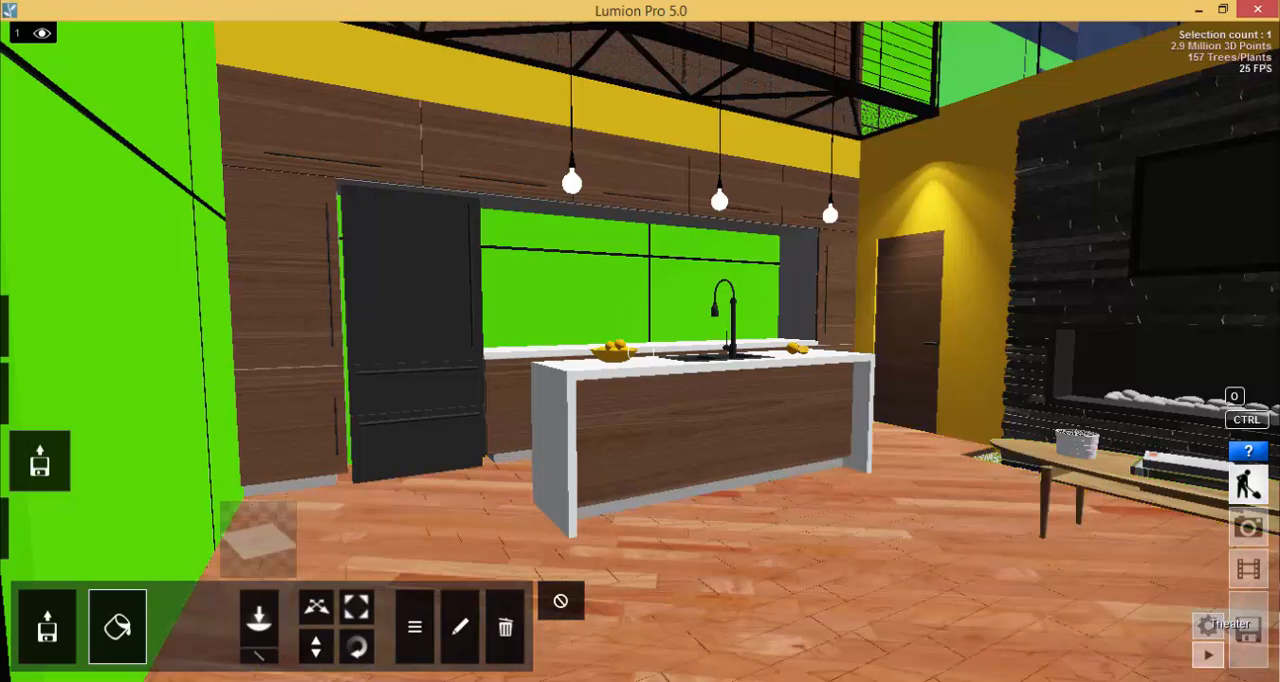
click(1206, 628)
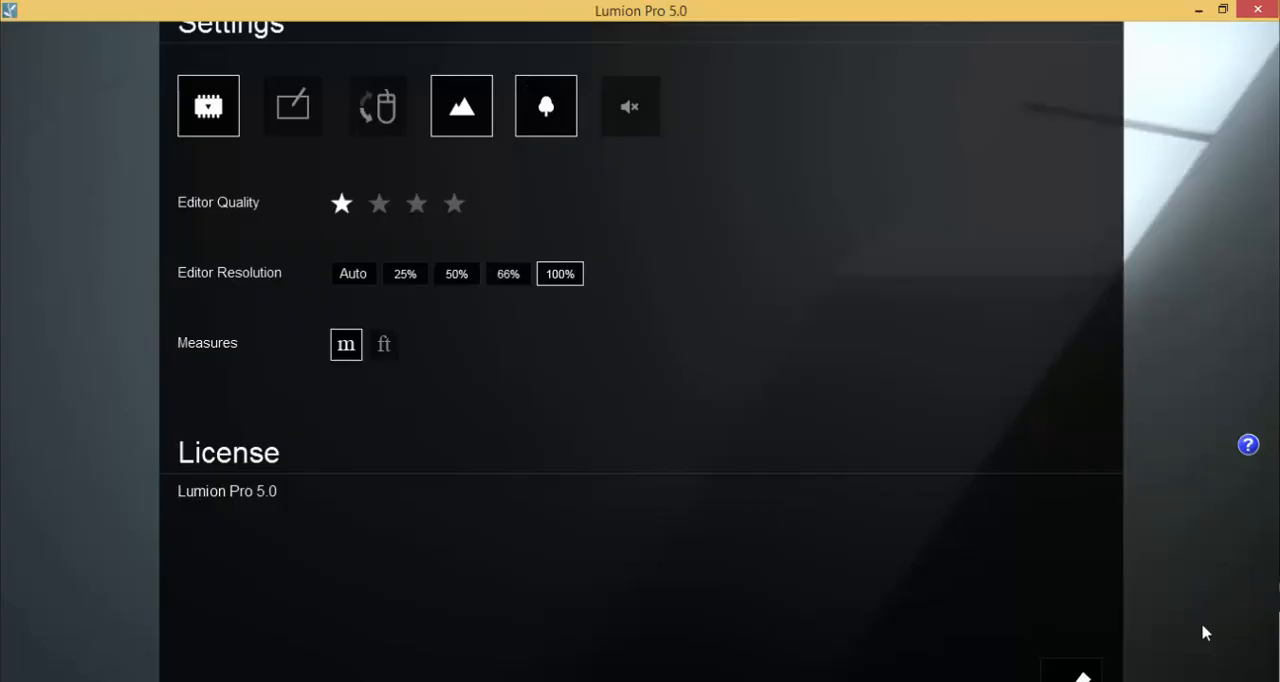
click(451, 204)
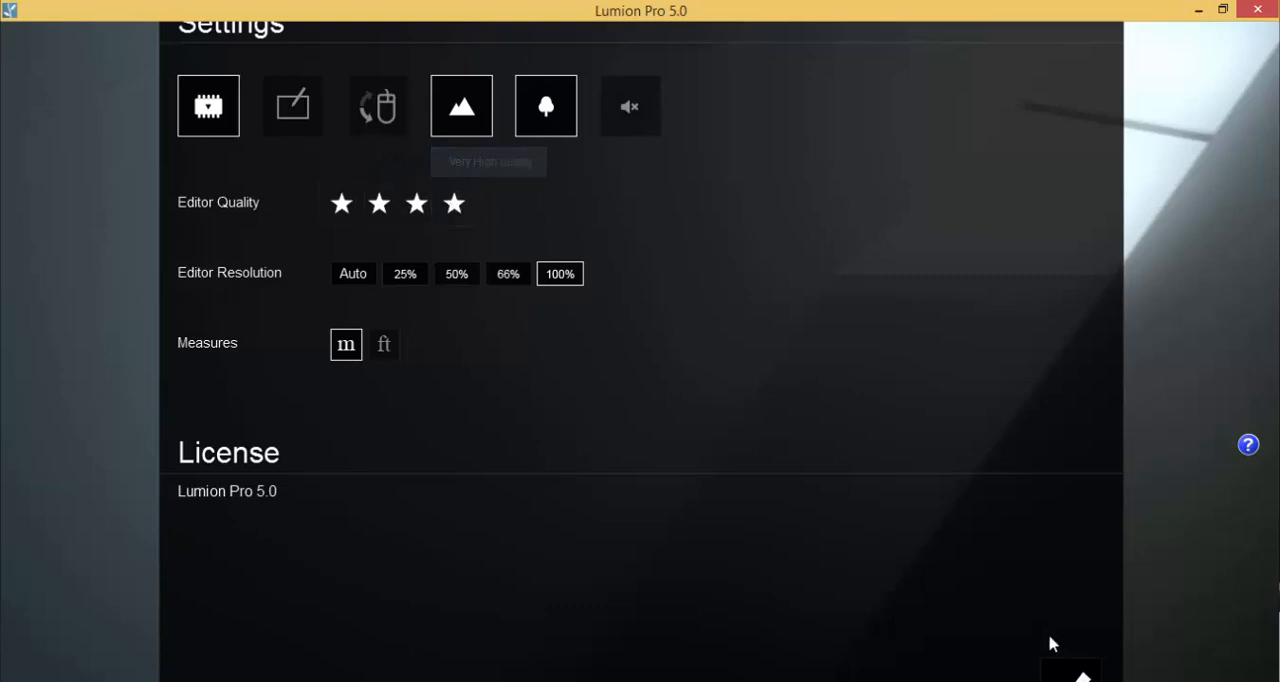
click(1087, 677)
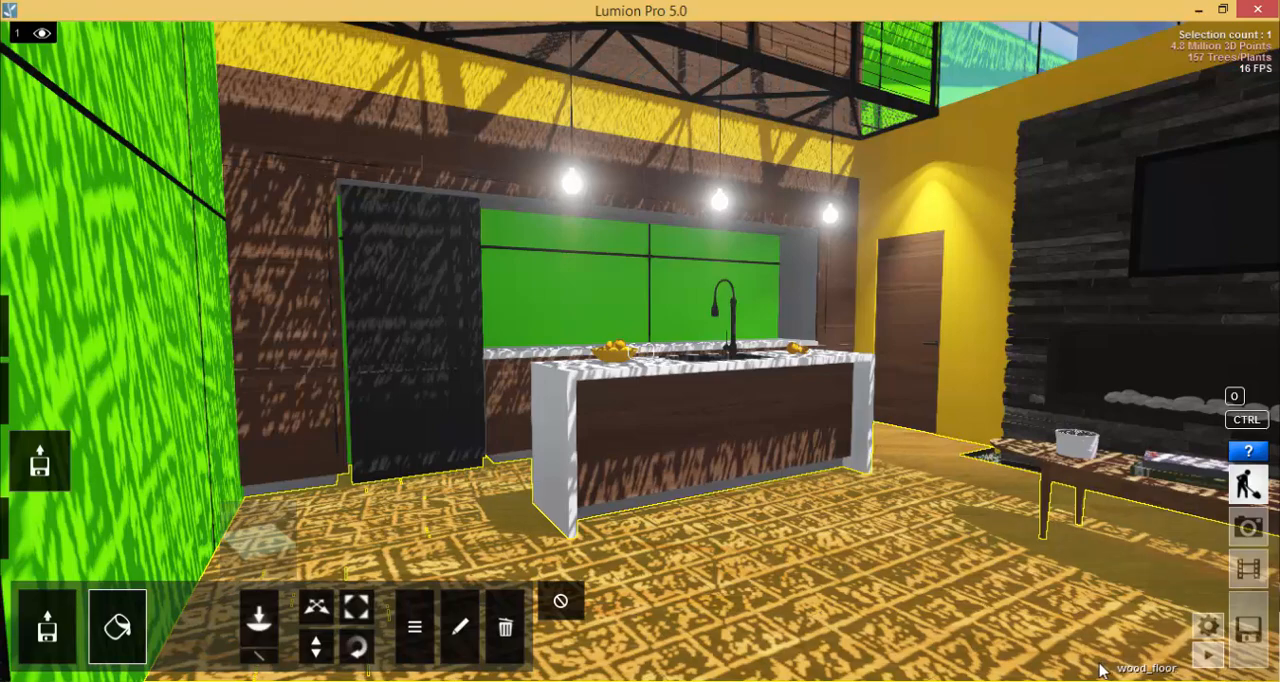
Apply the Lightmap material to the white_gloss kitchen island, lower its Ambient to about a third, and save it.
click(553, 439)
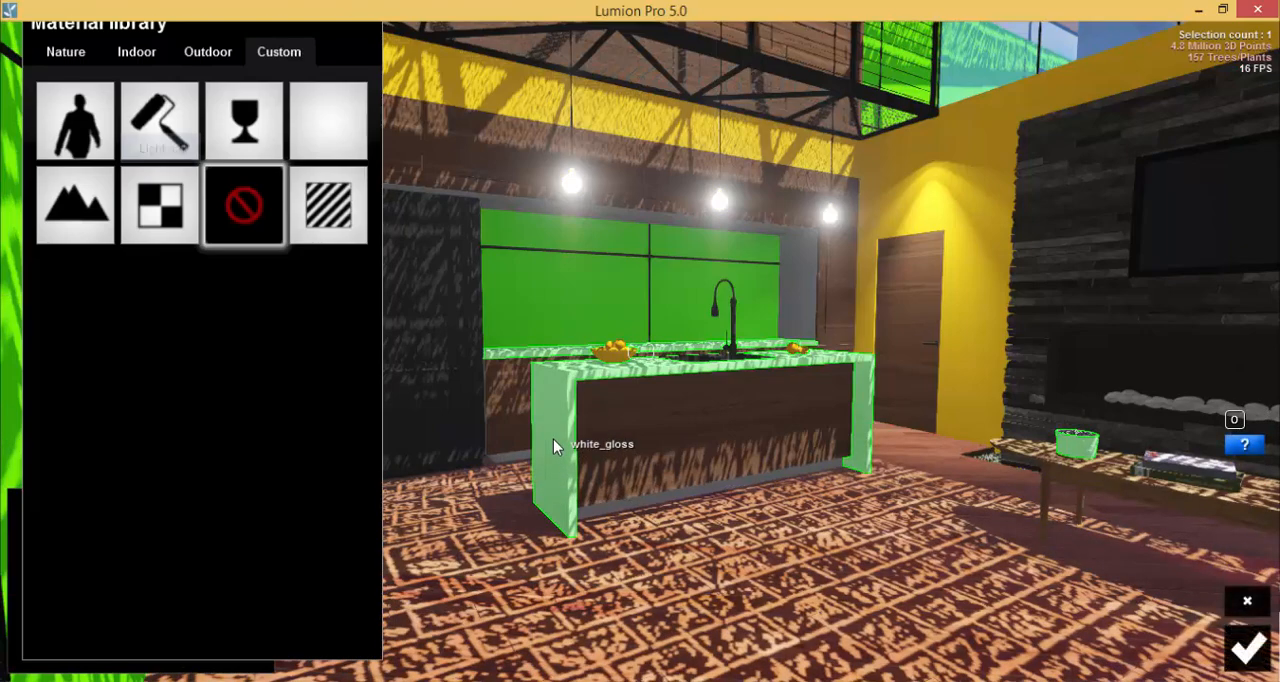
click(167, 211)
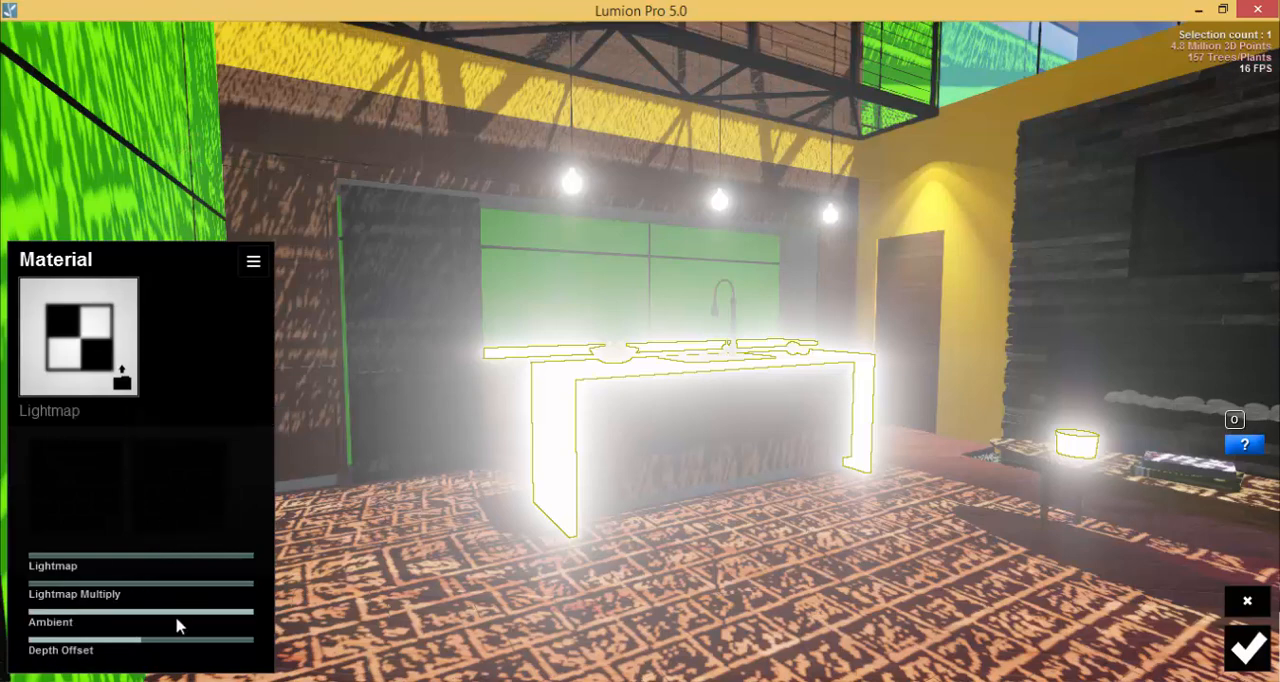
mouse_move(176, 625)
mouse_down()
mouse_move(73, 616)
mouse_move(117, 620)
mouse_up()
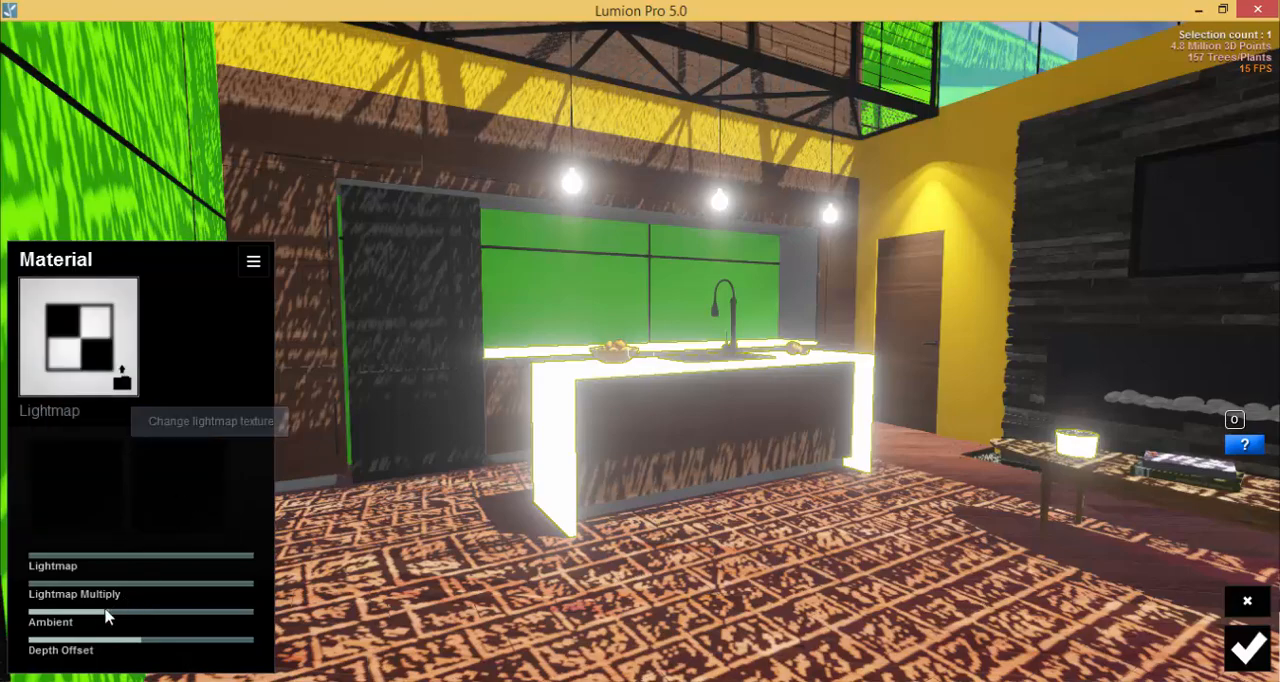
right_drag(520, 470, 830, 410)
right_drag(555, 672, 892, 588)
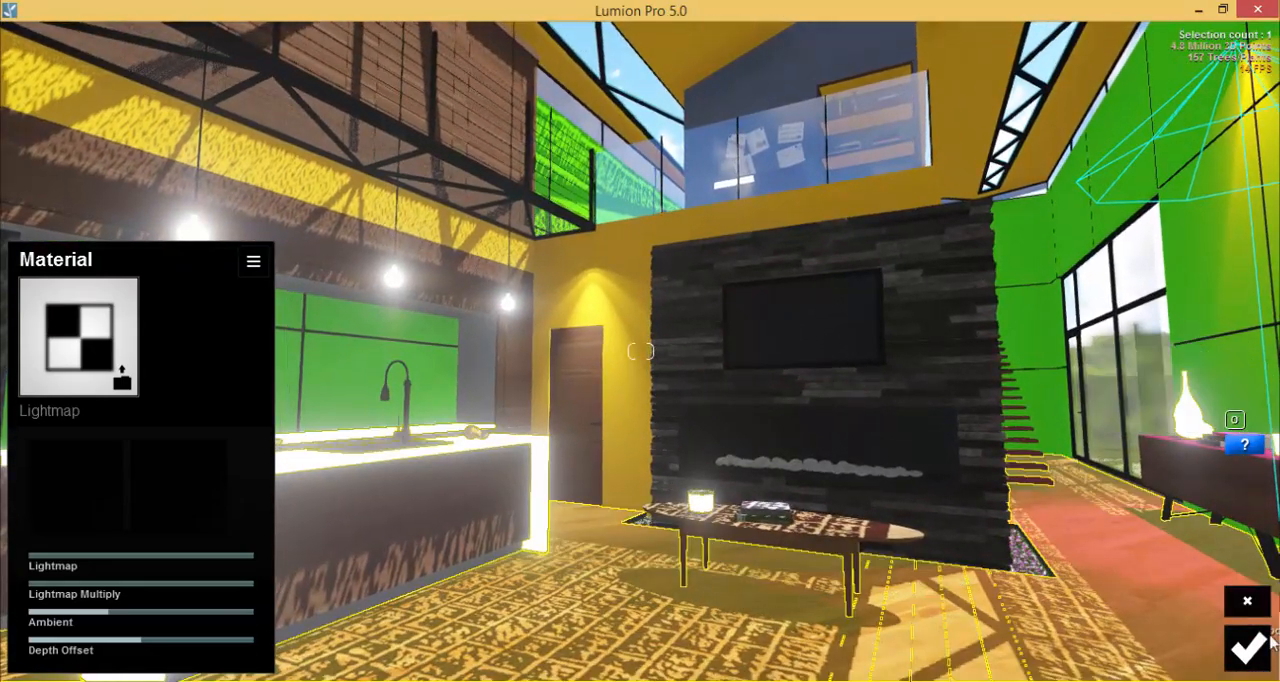
click(1262, 645)
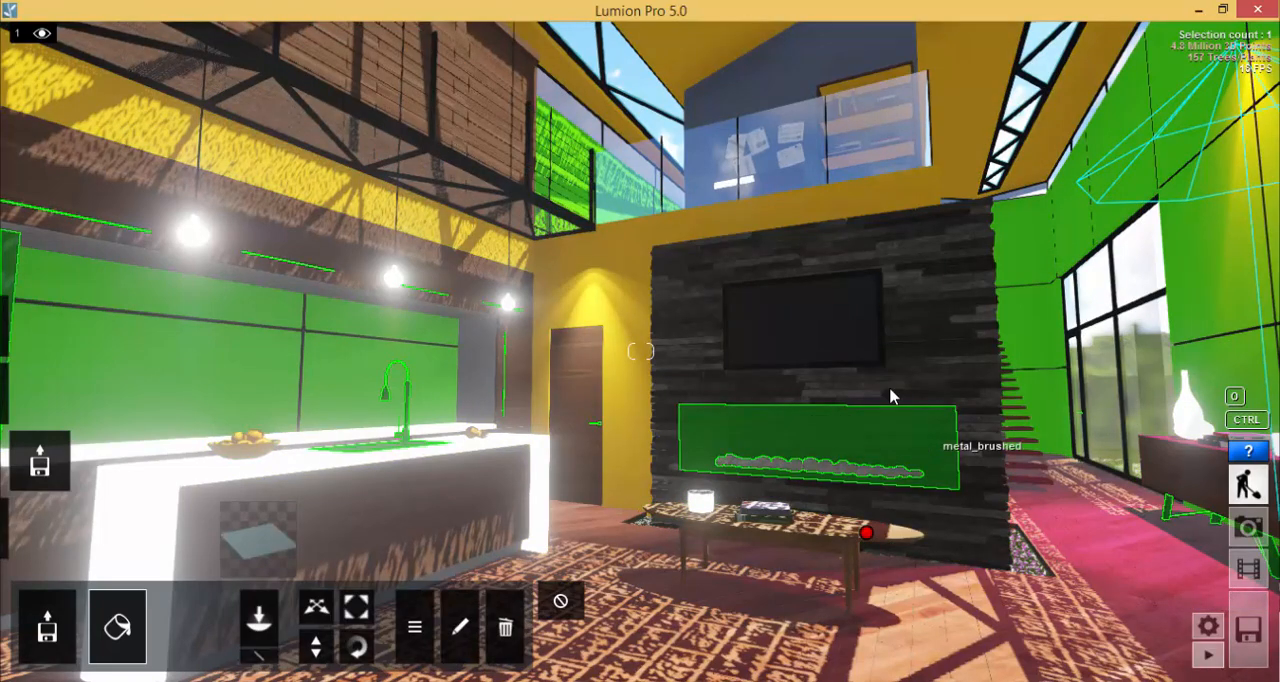
Apply the Lightmap material to the tv_black screen with Test 02 09.bmp as diffuse texture, adjust its Lightmap, Lightmap Multiply and Ambient, and save it.
click(818, 336)
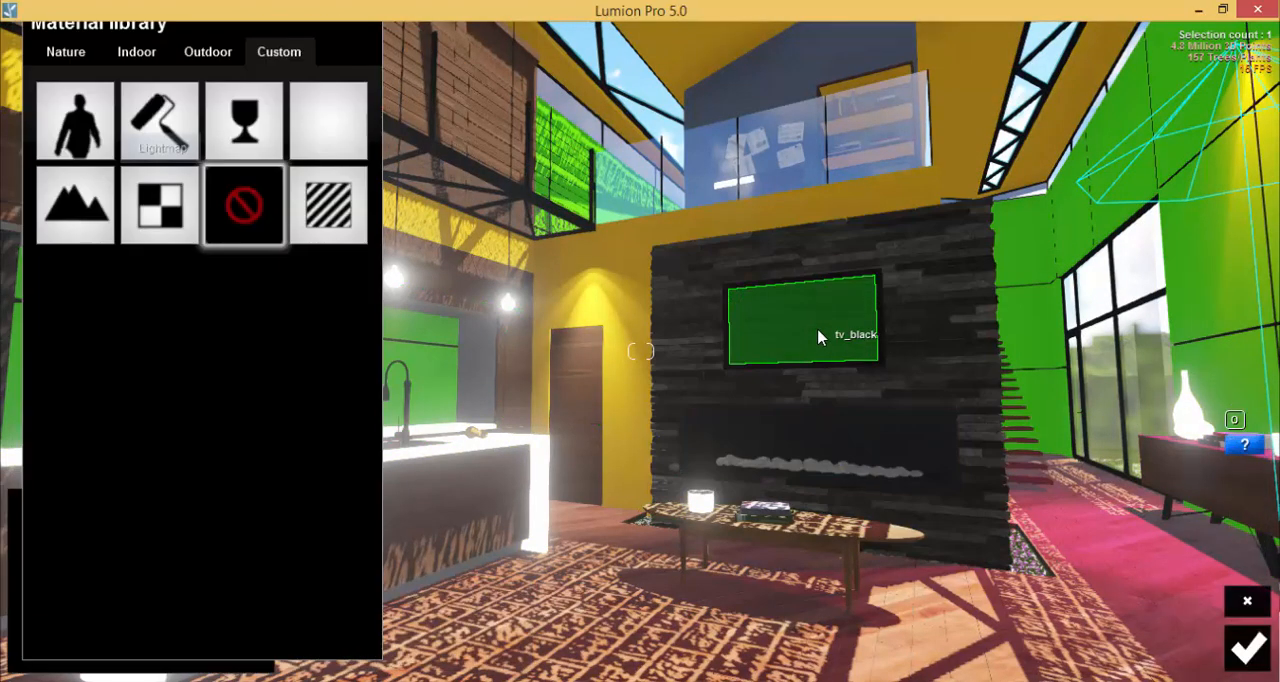
click(150, 205)
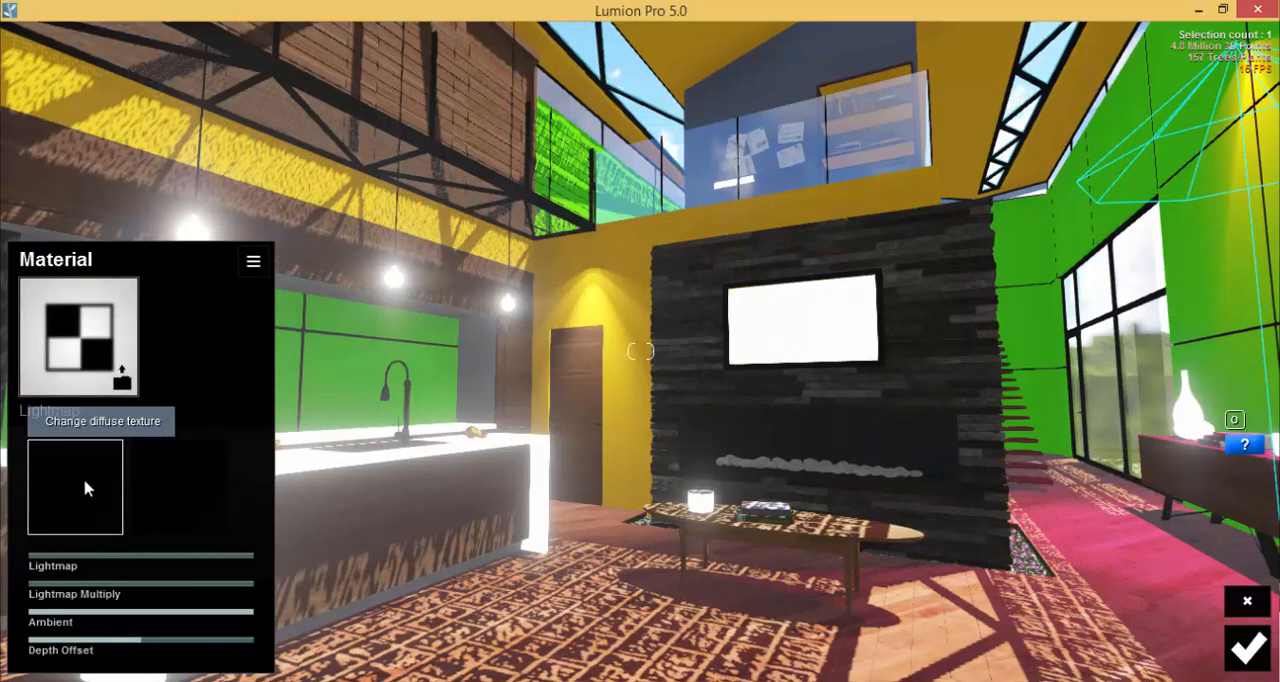
click(83, 478)
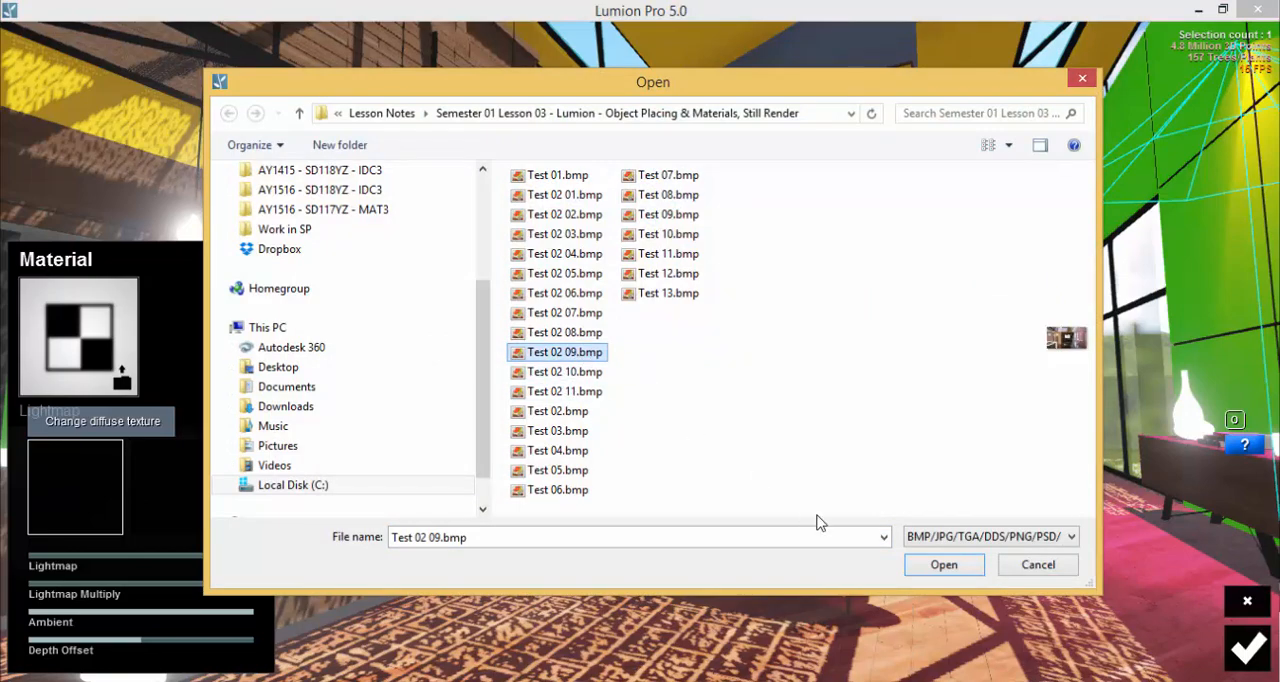
click(943, 565)
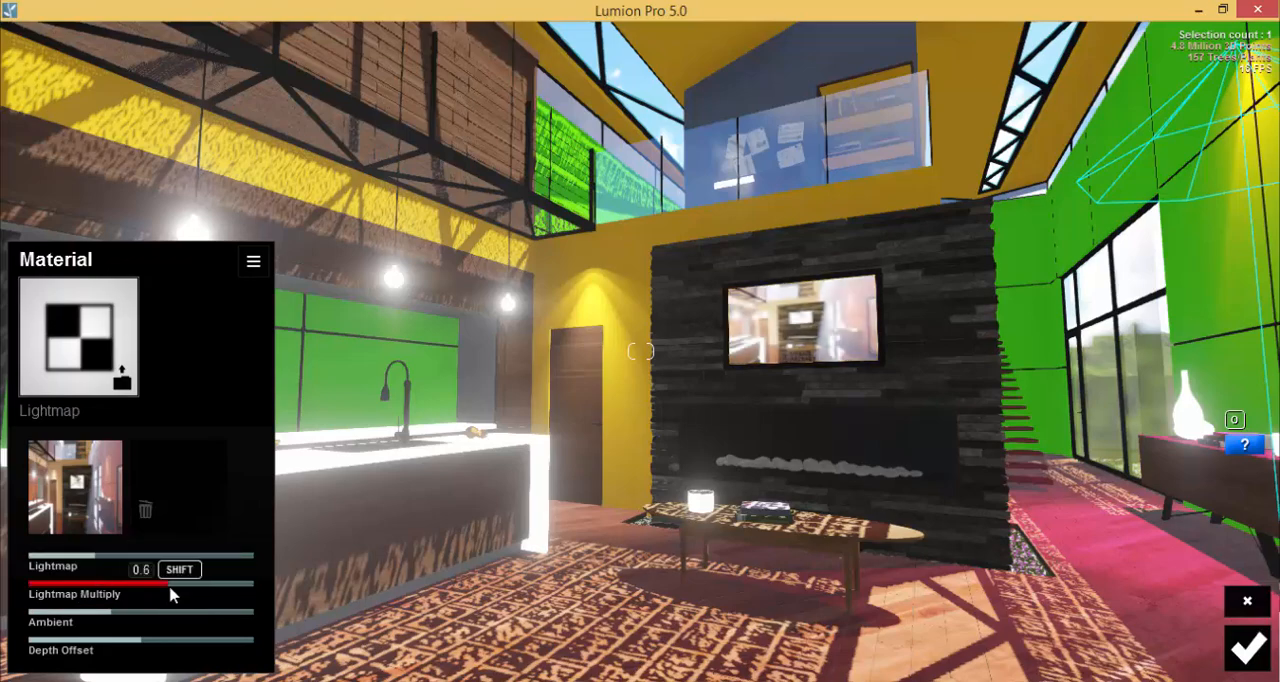
right_drag(452, 569, 680, 415)
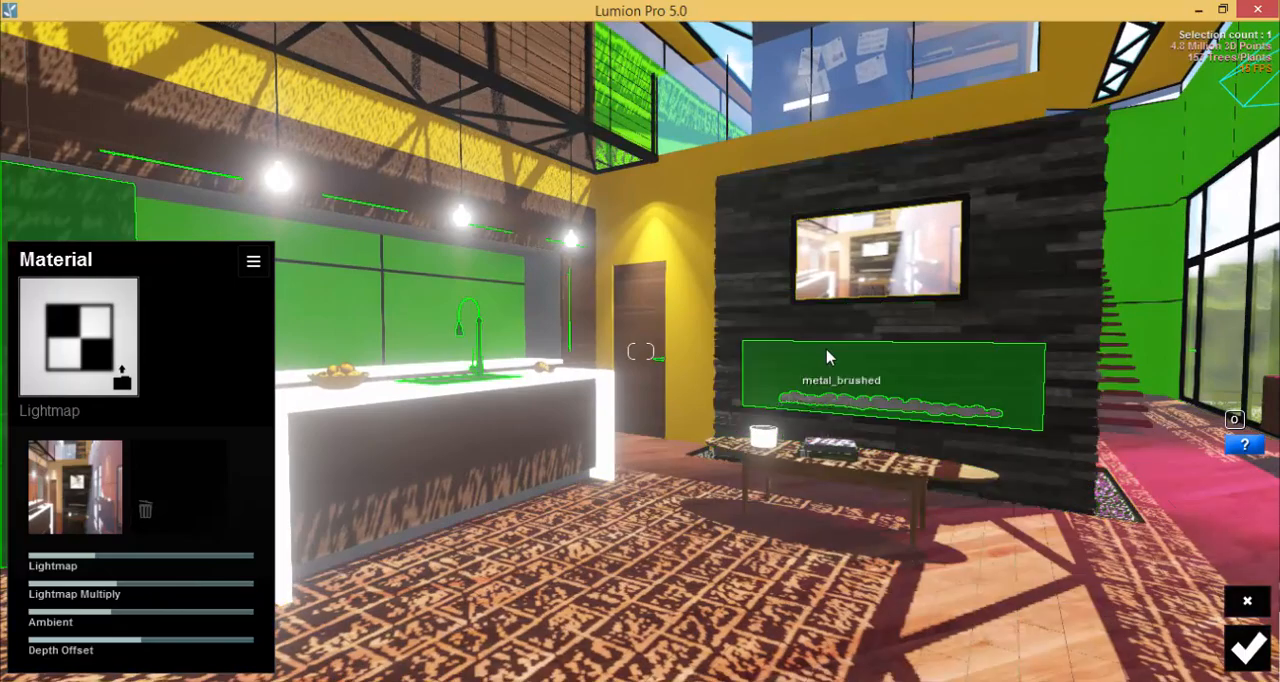
right_drag(760, 458, 979, 645)
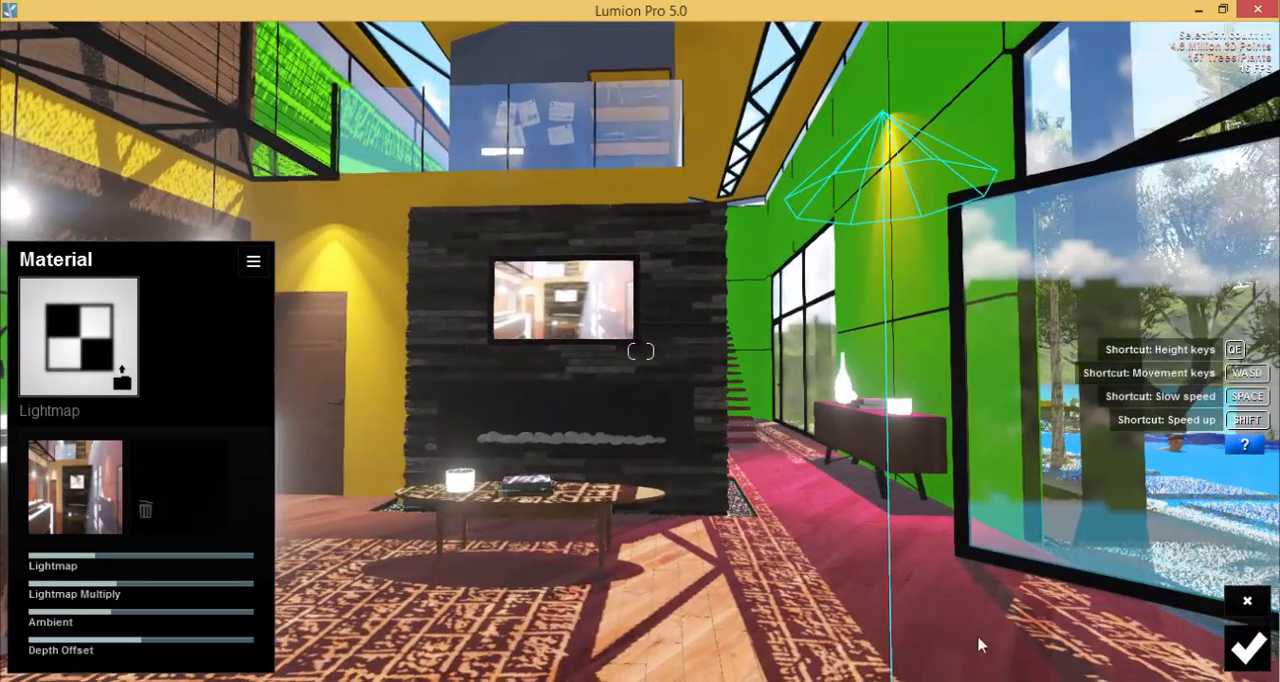
click(1248, 660)
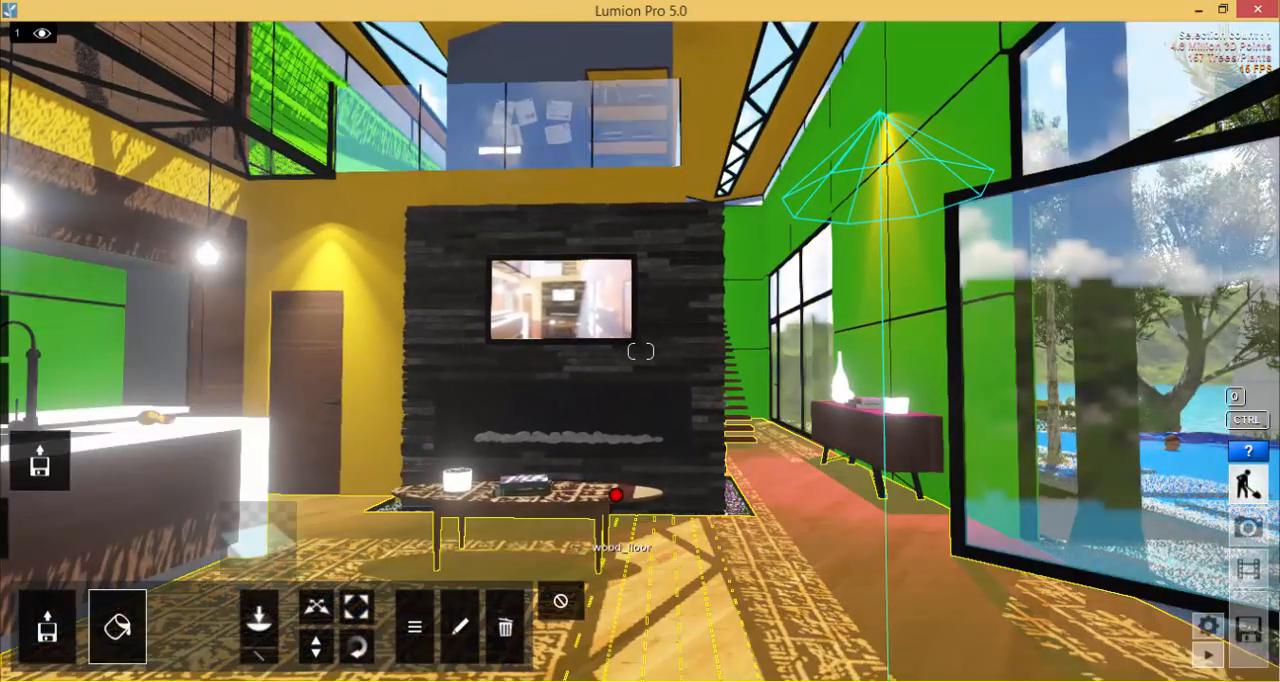
Apply the Water material from the Nature category to the swimming pool's water surface and save it.
right_drag(880, 545, 695, 460)
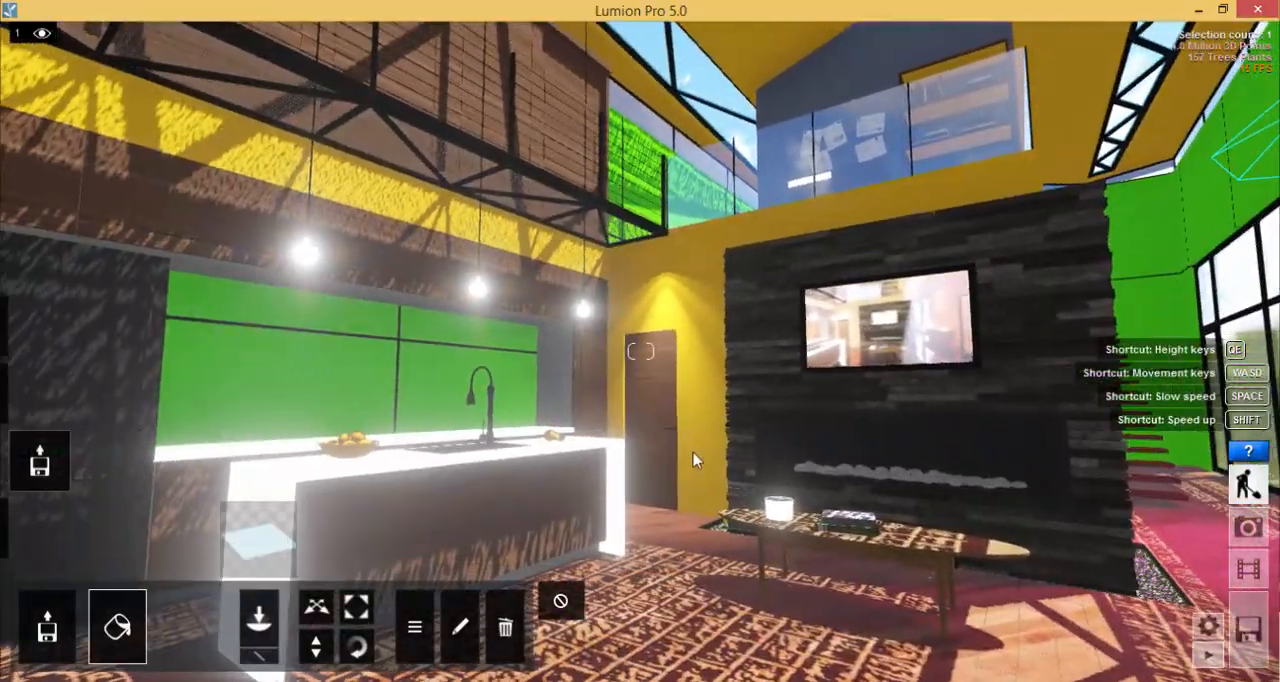
key(d)
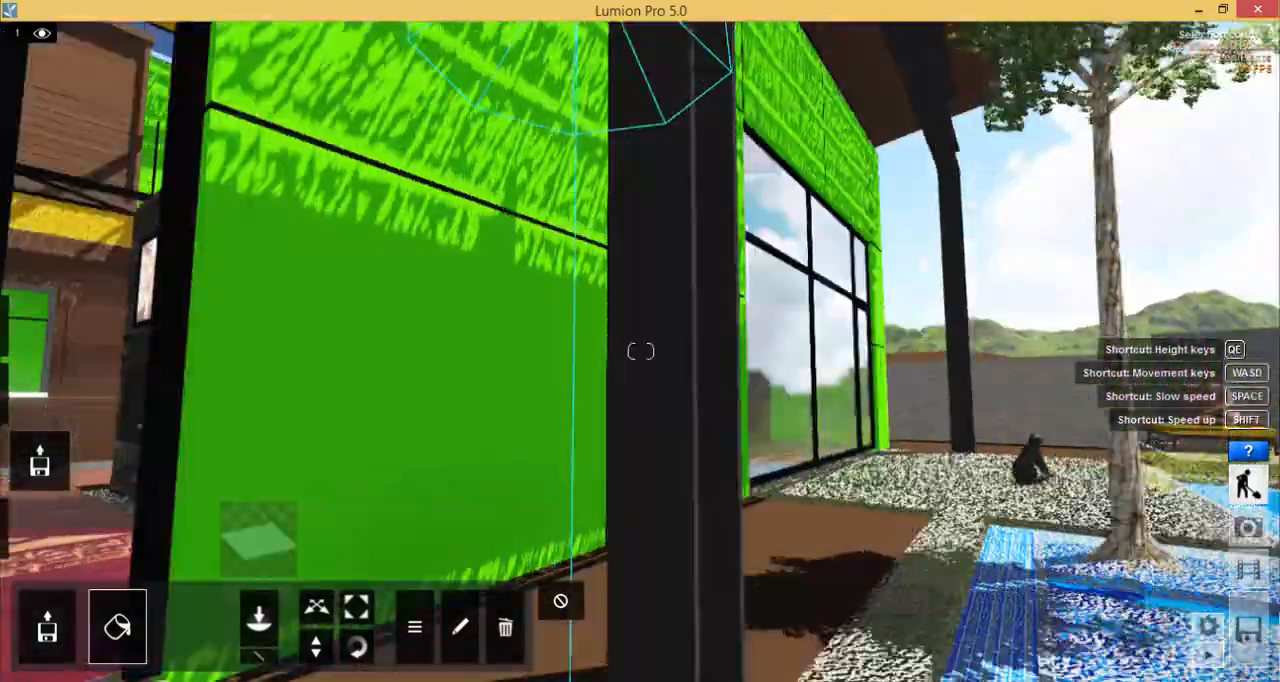
key(s)
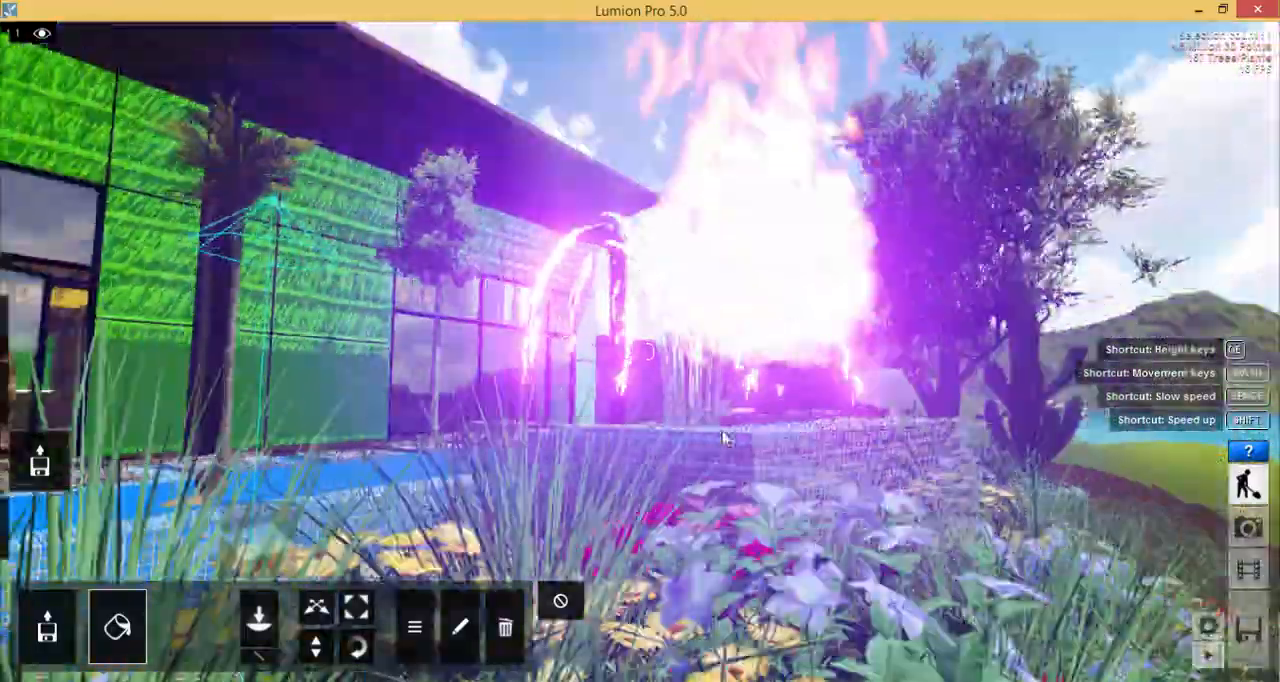
right_drag(726, 437, 706, 363)
key(w)
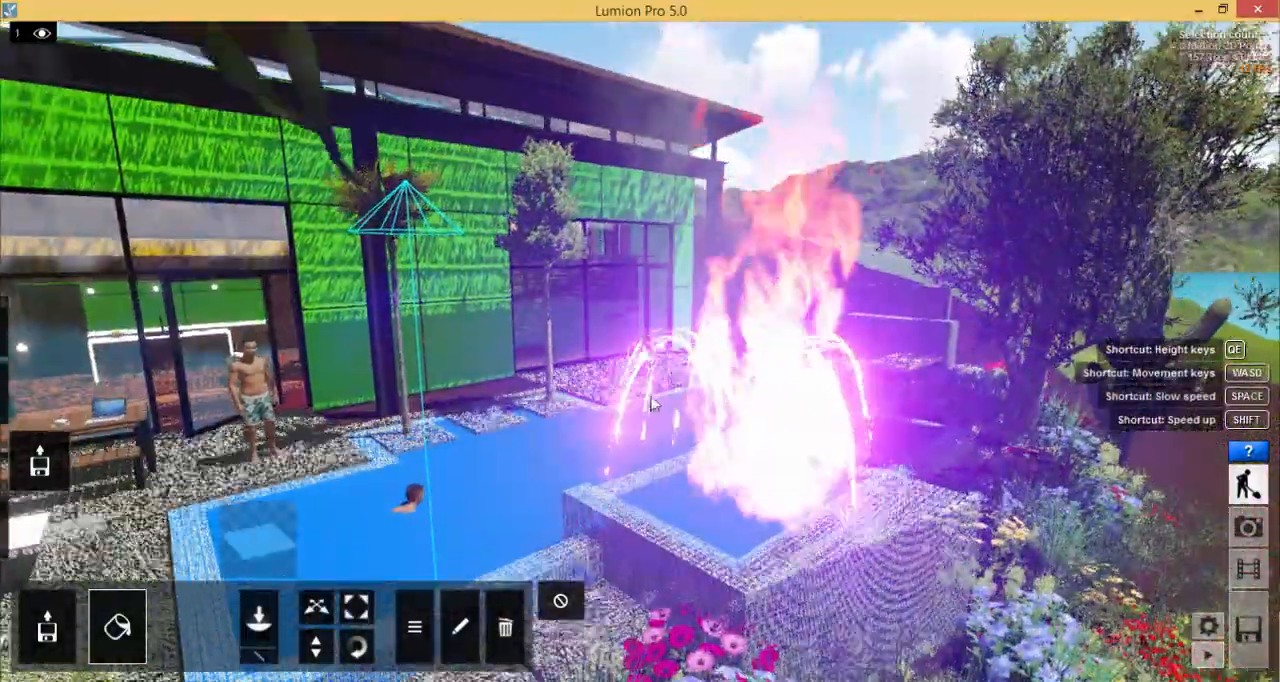
key(w)
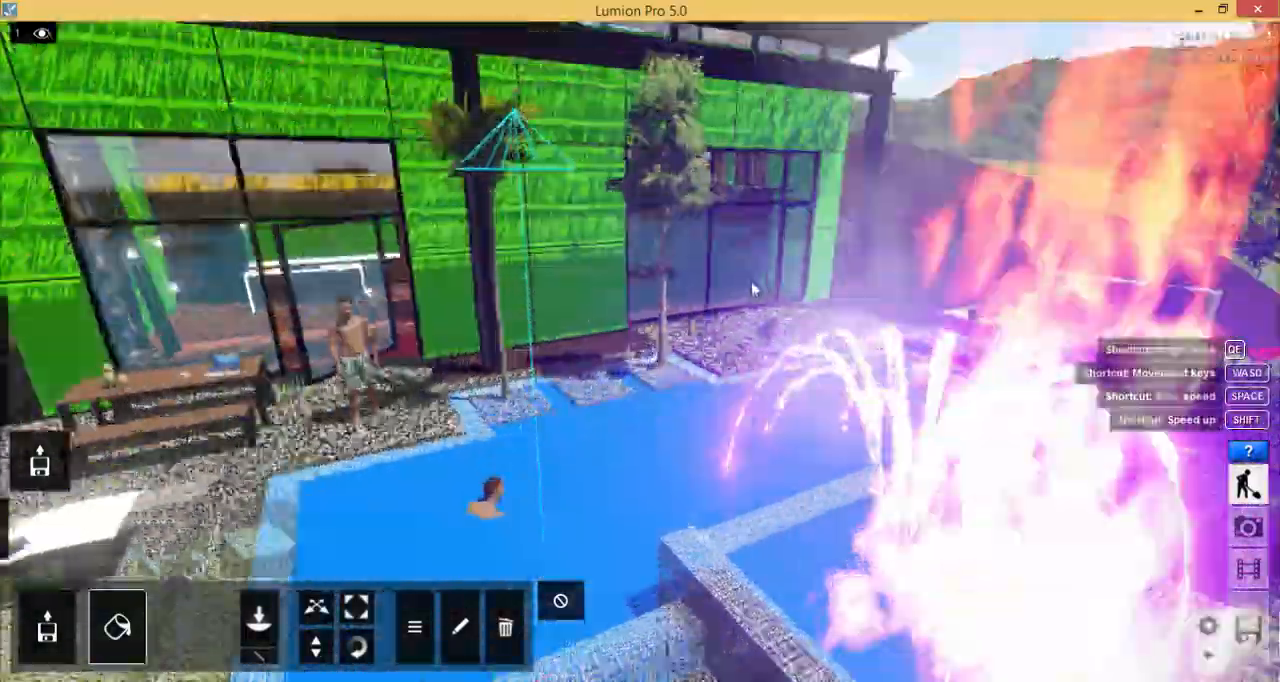
key(s)
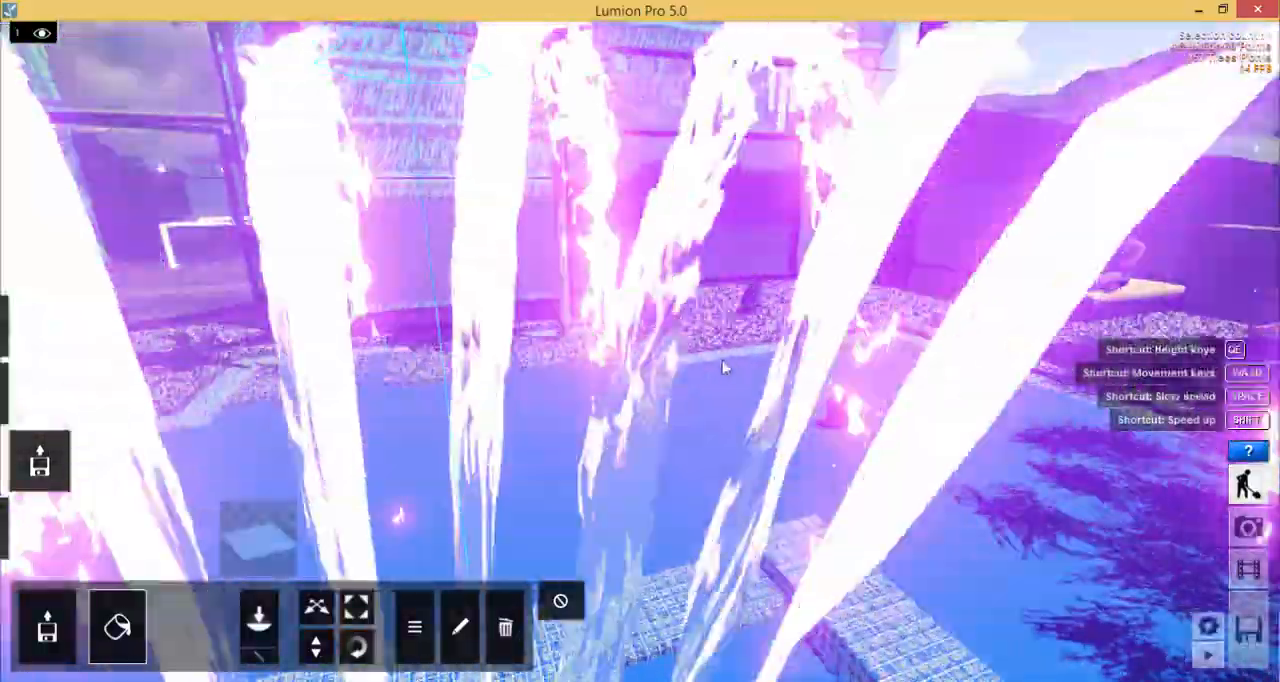
key(w)
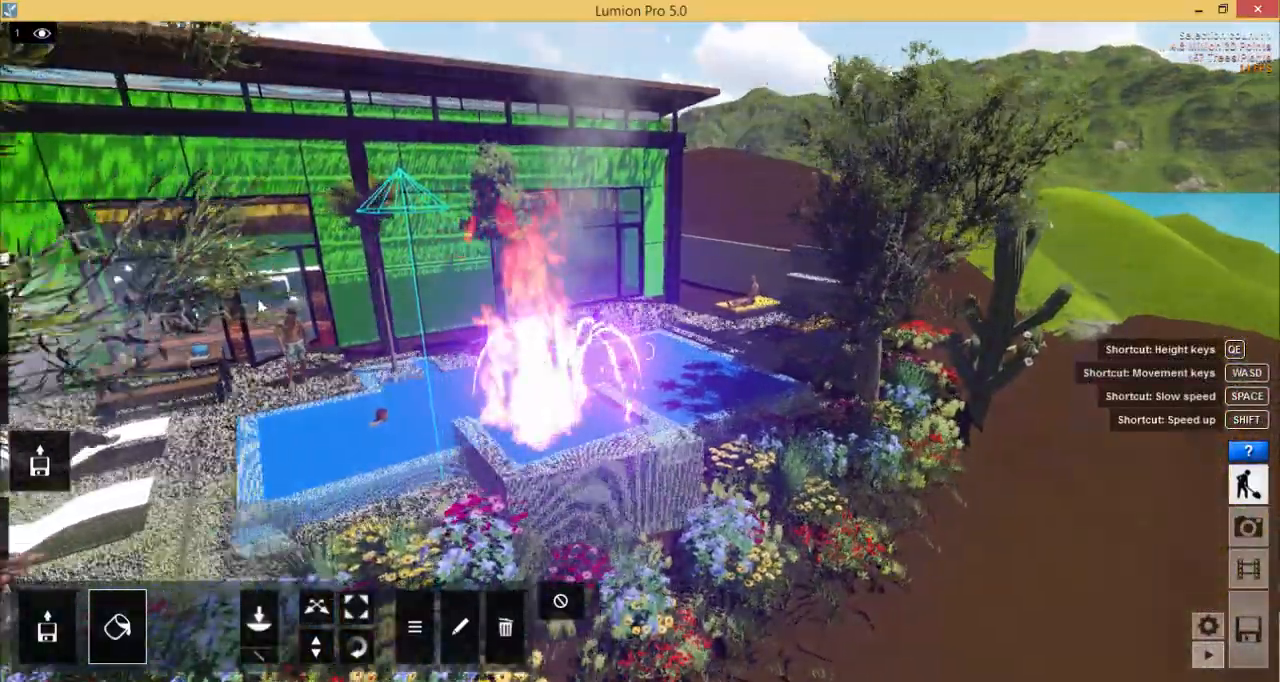
key(w)
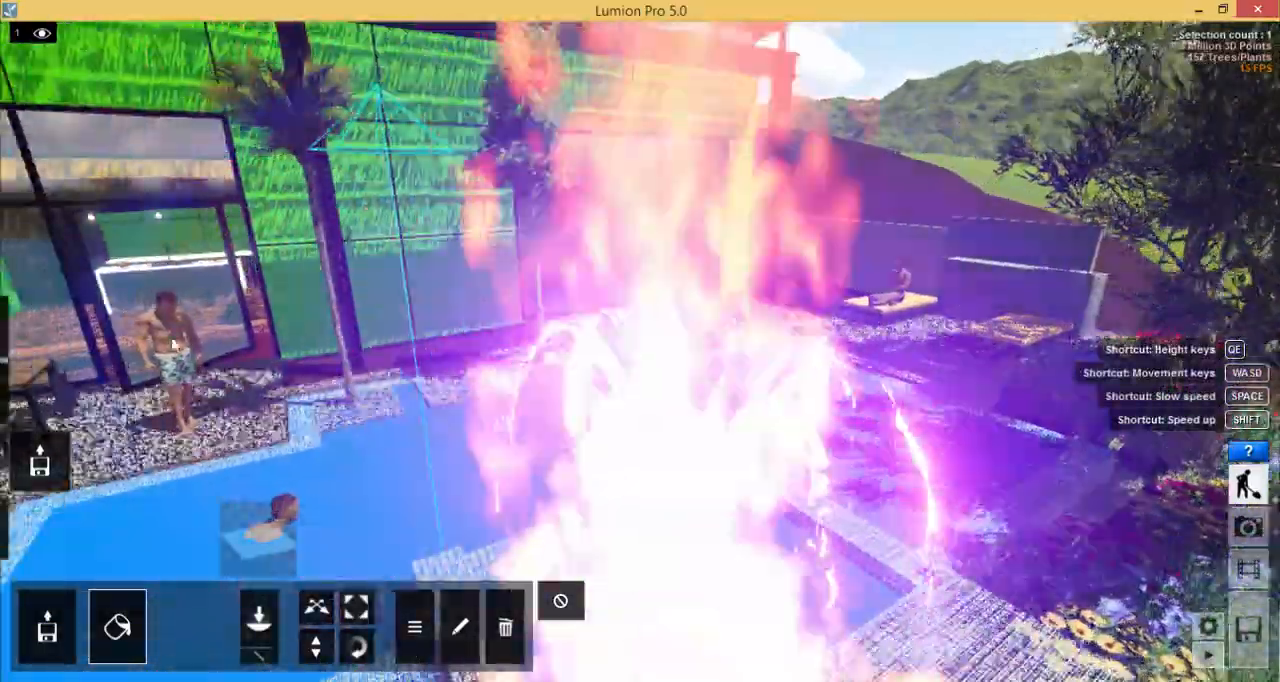
key(w)
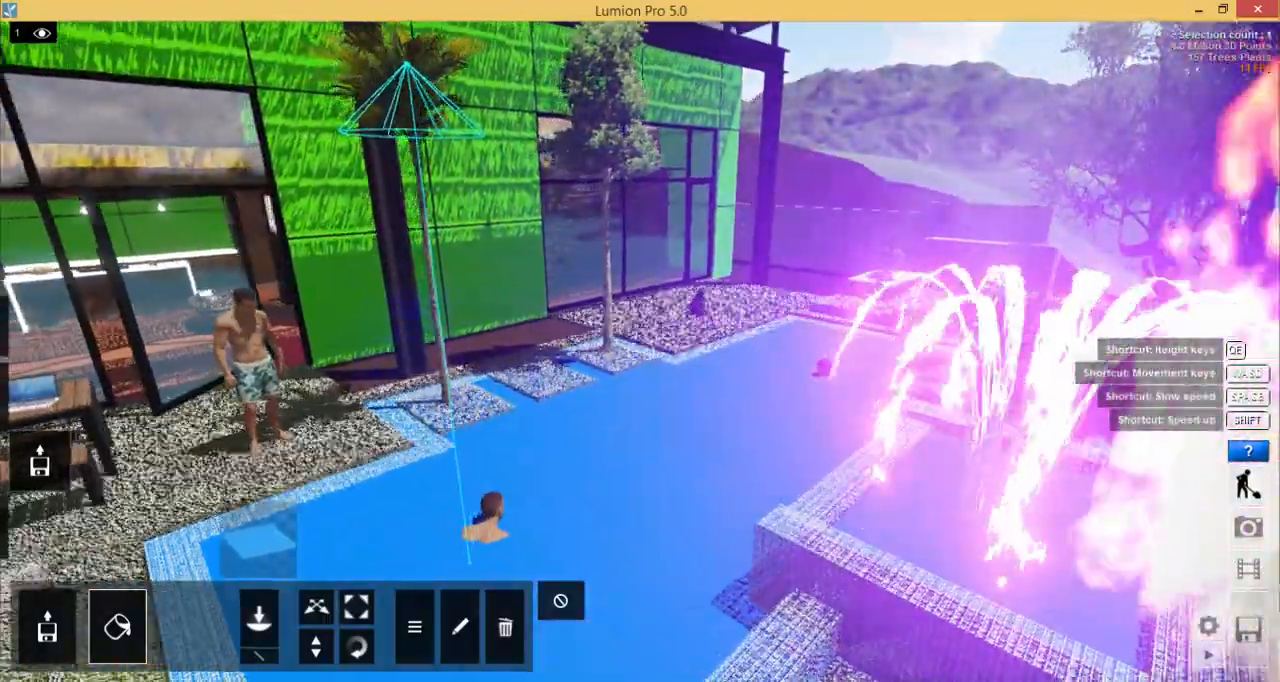
right_drag(543, 346, 535, 296)
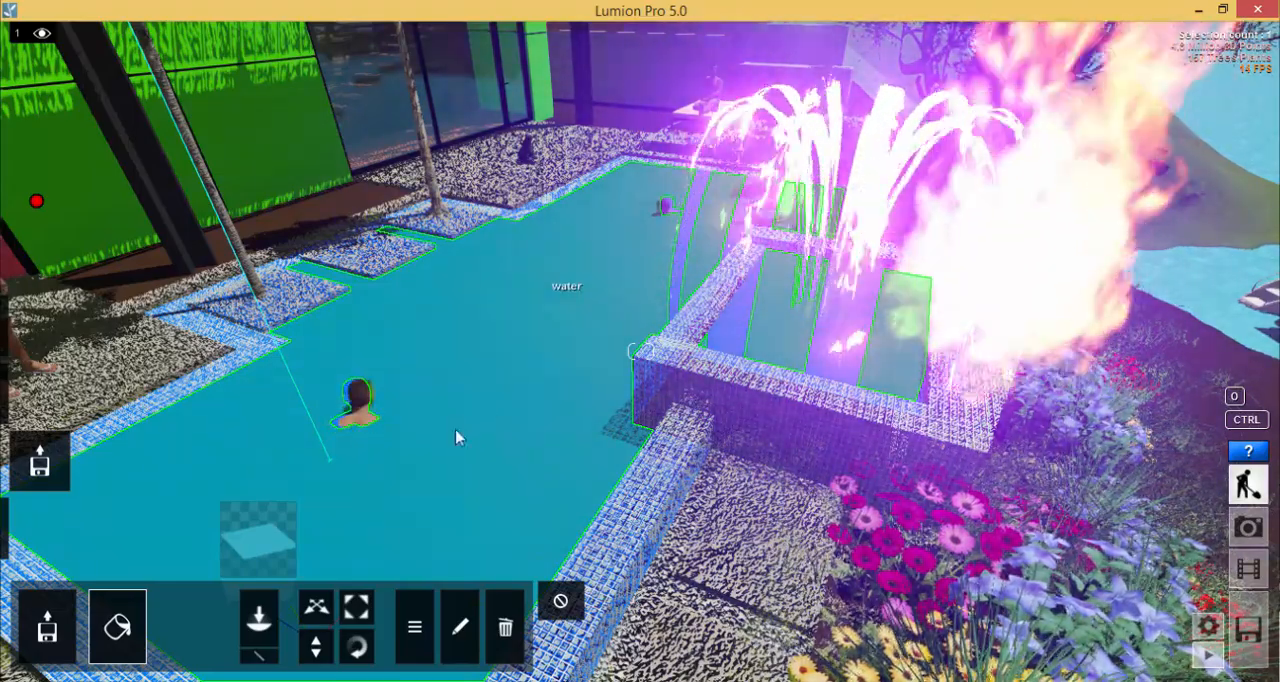
click(563, 354)
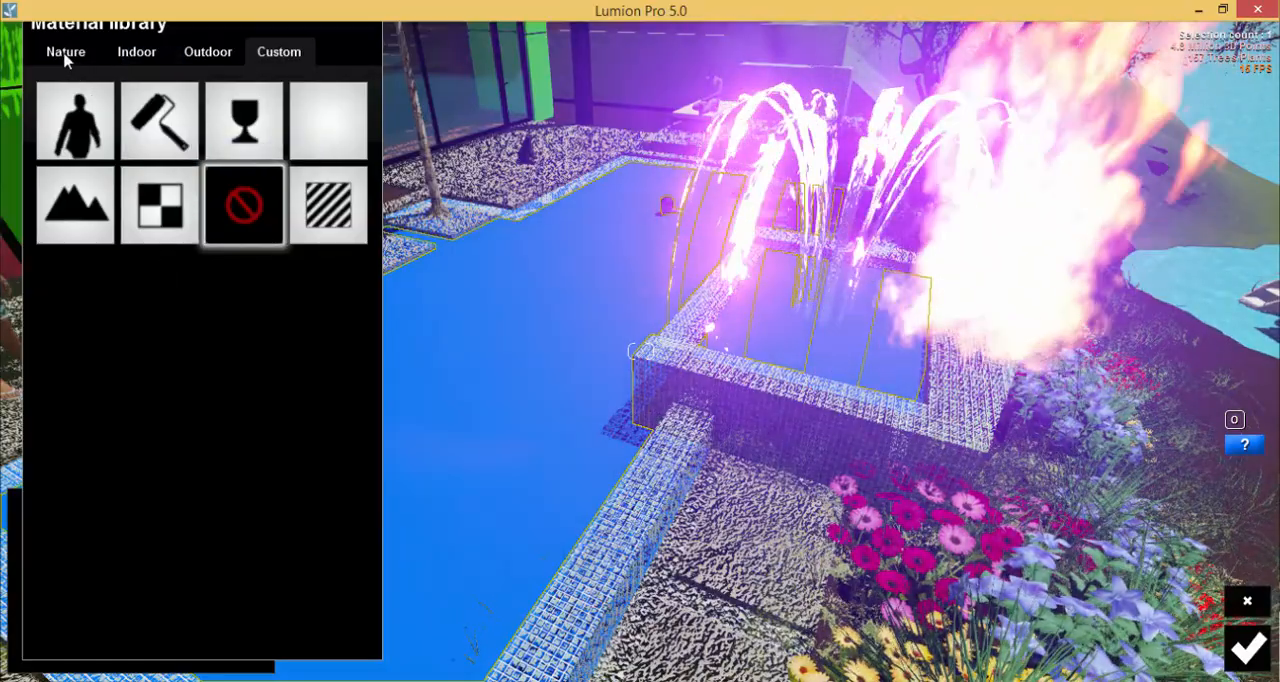
click(66, 53)
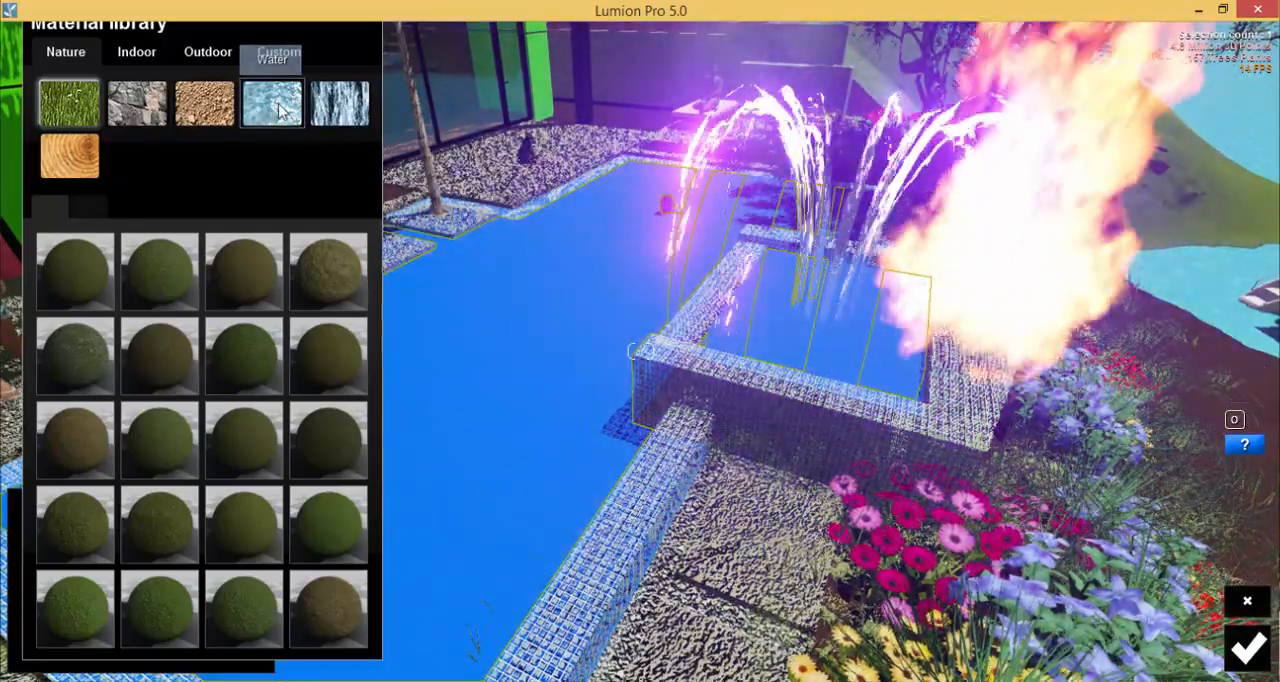
click(281, 110)
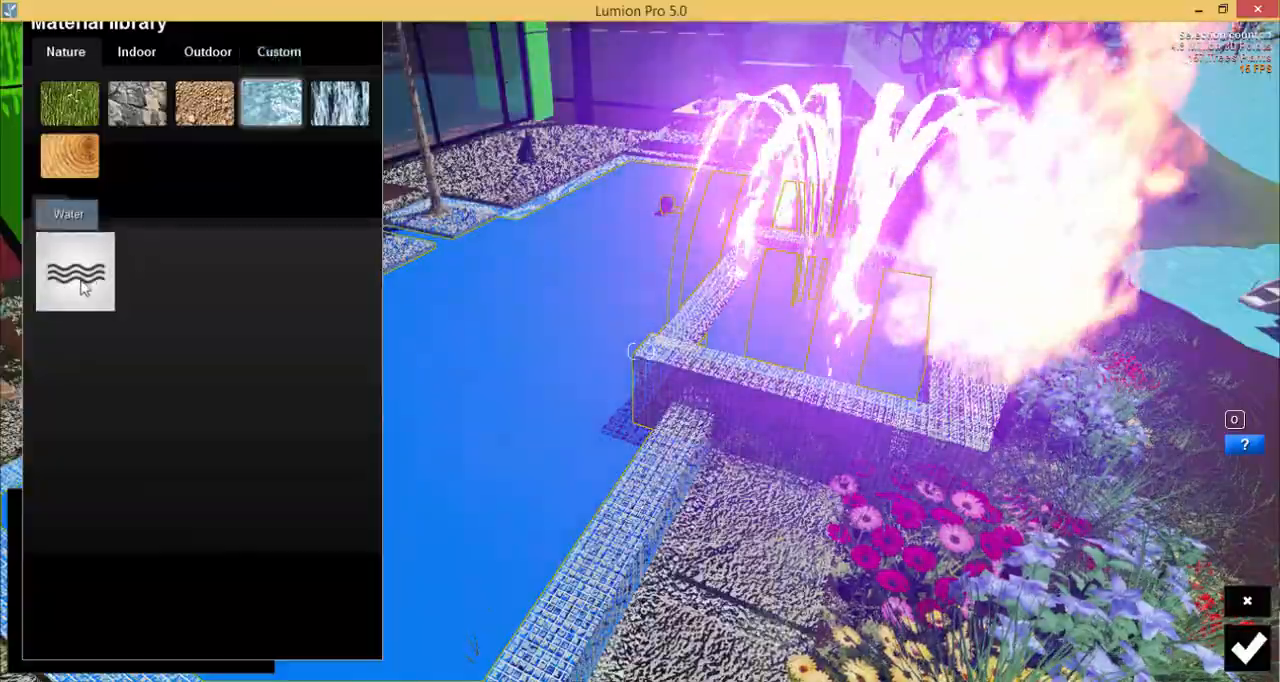
click(76, 271)
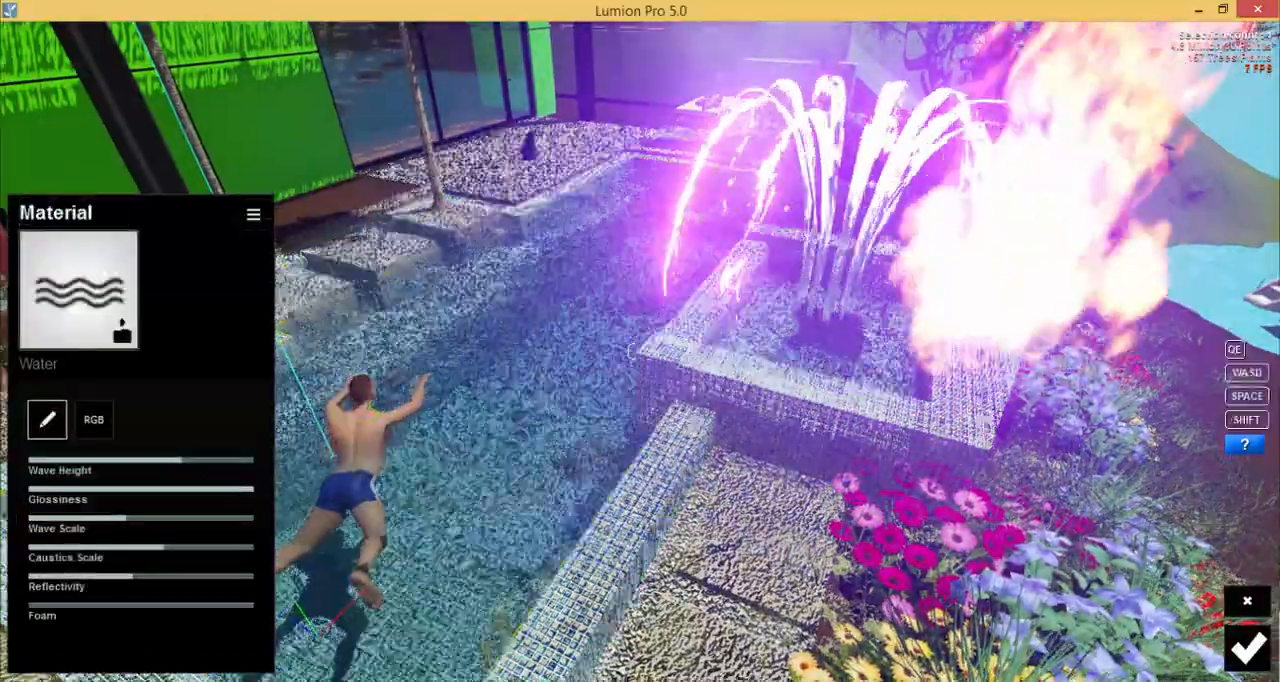
right_drag(1200, 410, 1123, 430)
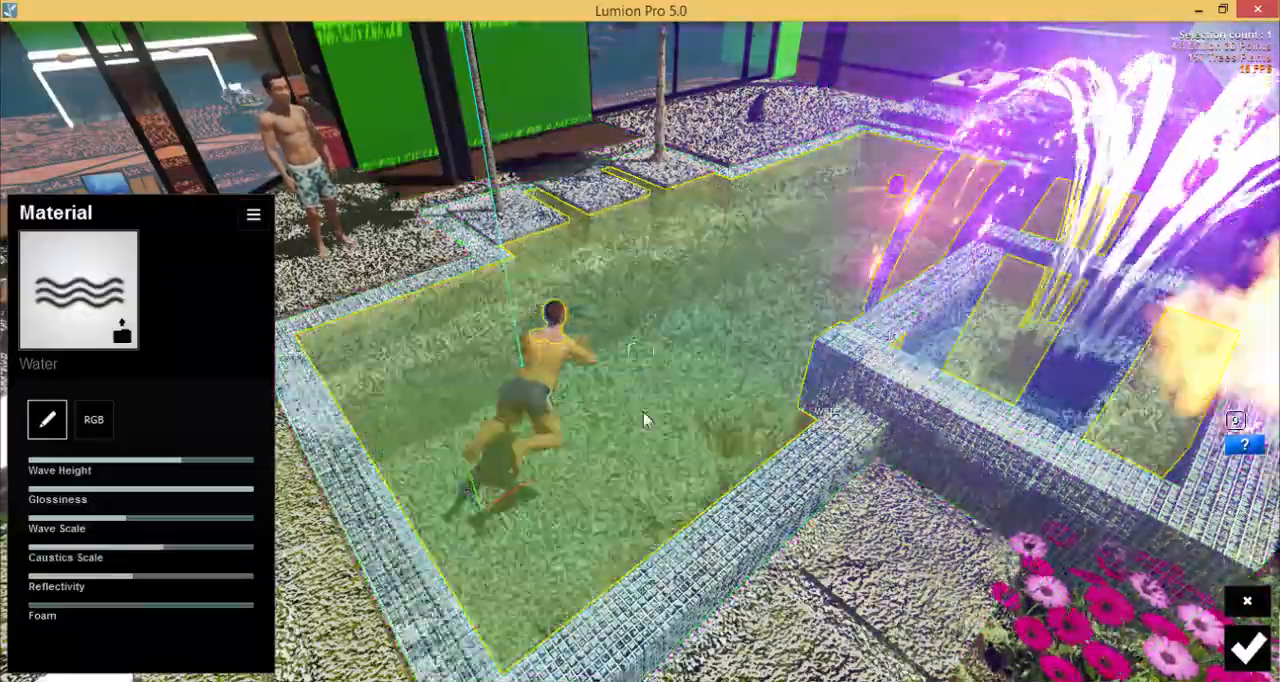
right_drag(643, 411, 537, 431)
click(1247, 648)
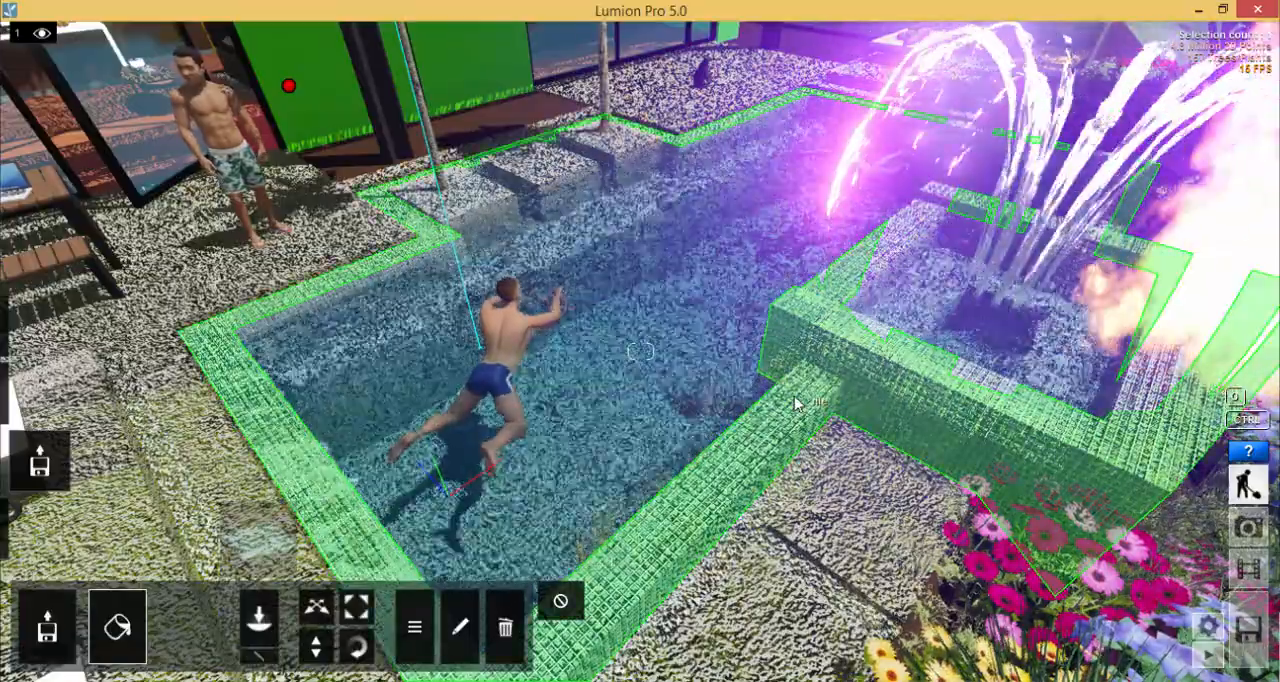
Apply the indoor marble material Marble_012_1024 to the tile surfaces of the pool's walls and edging.
click(783, 406)
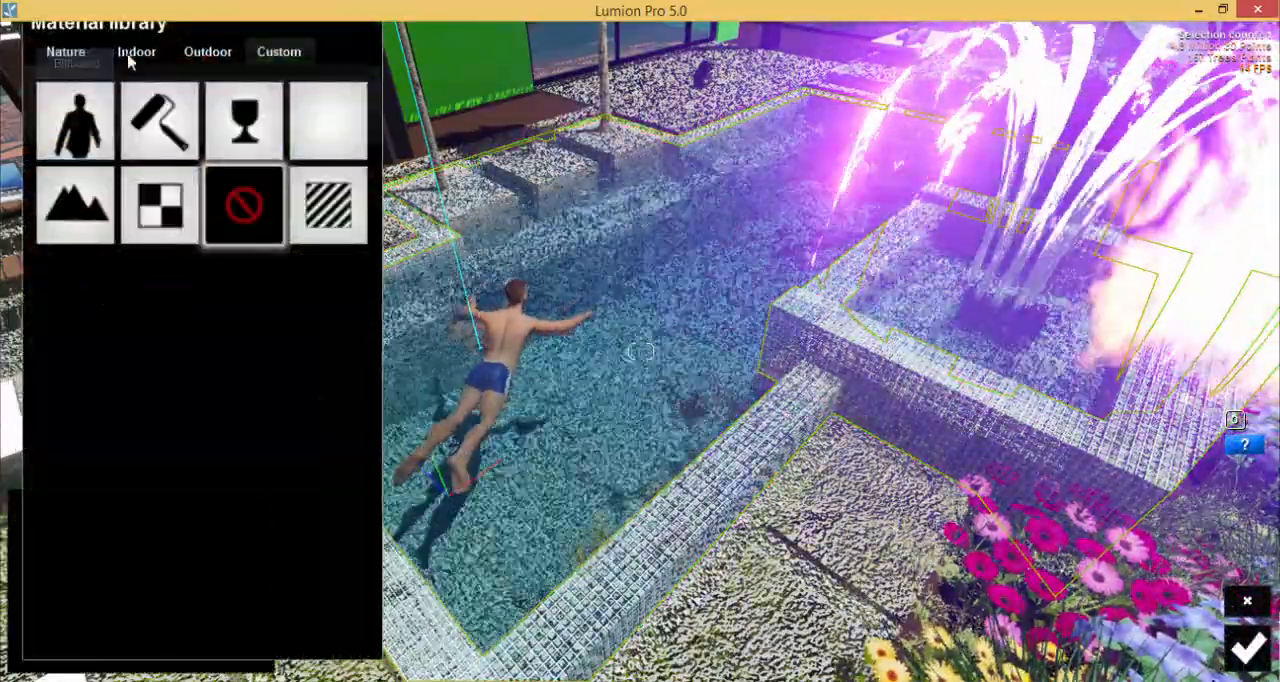
click(130, 55)
click(138, 160)
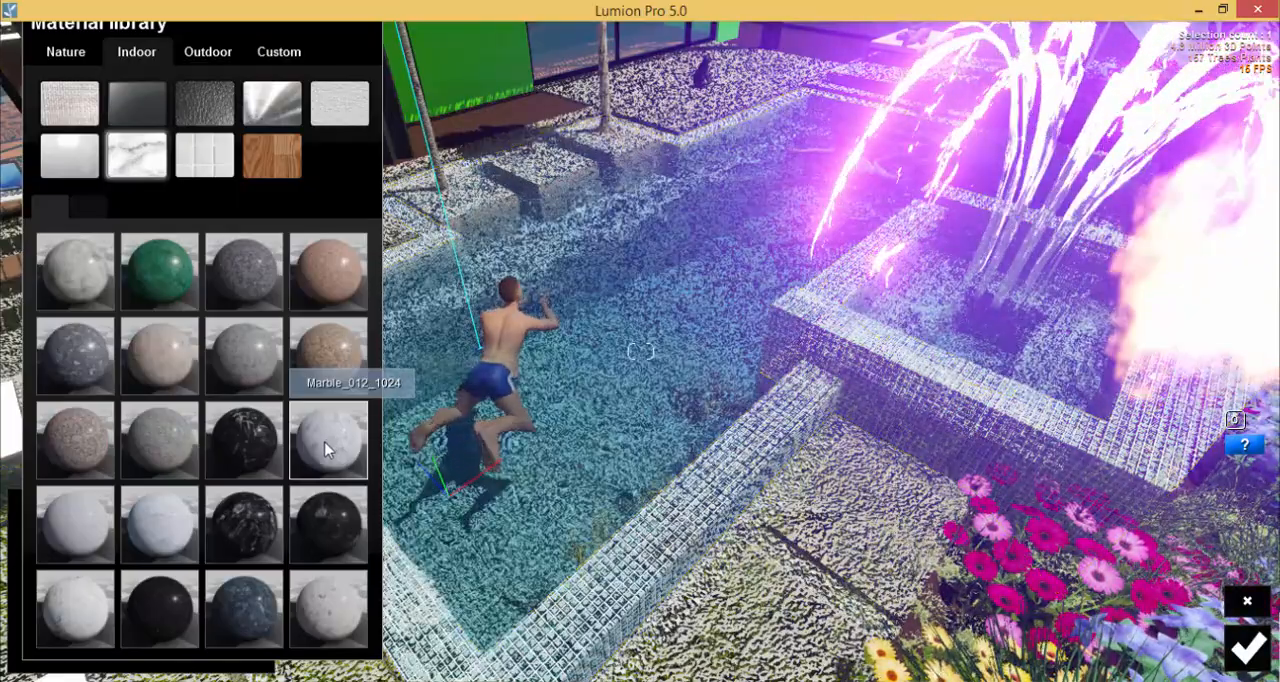
click(312, 452)
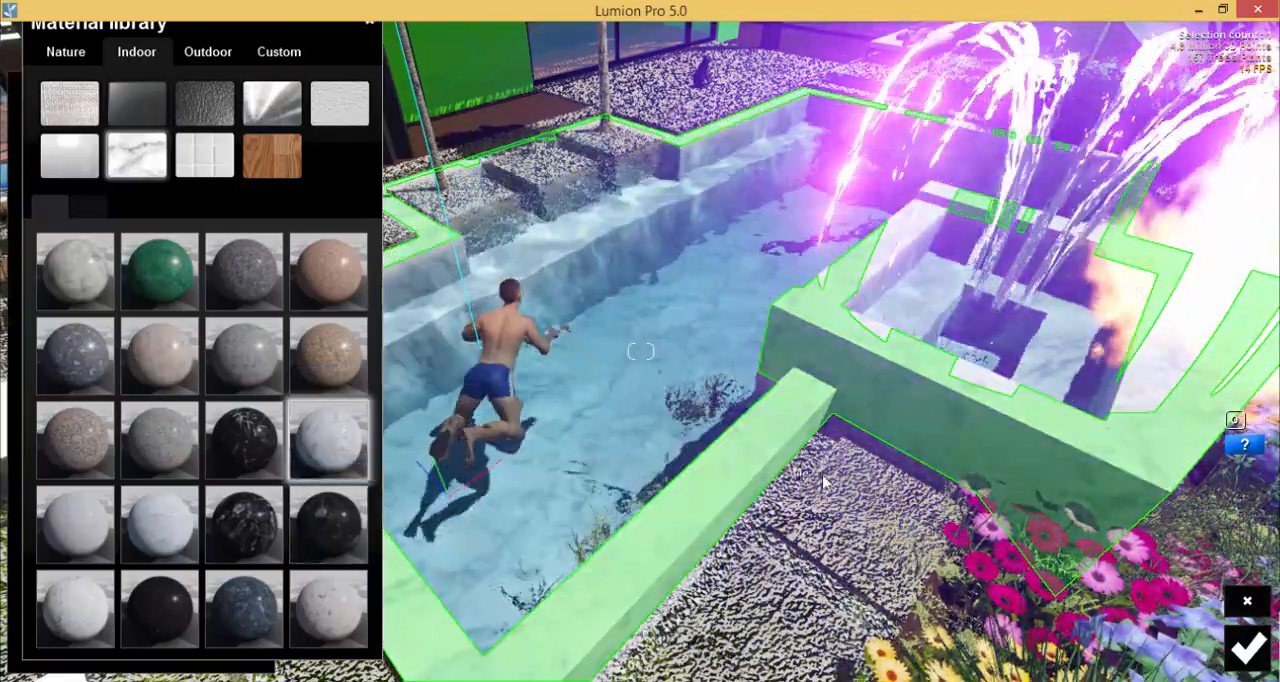
right_drag(823, 481, 871, 522)
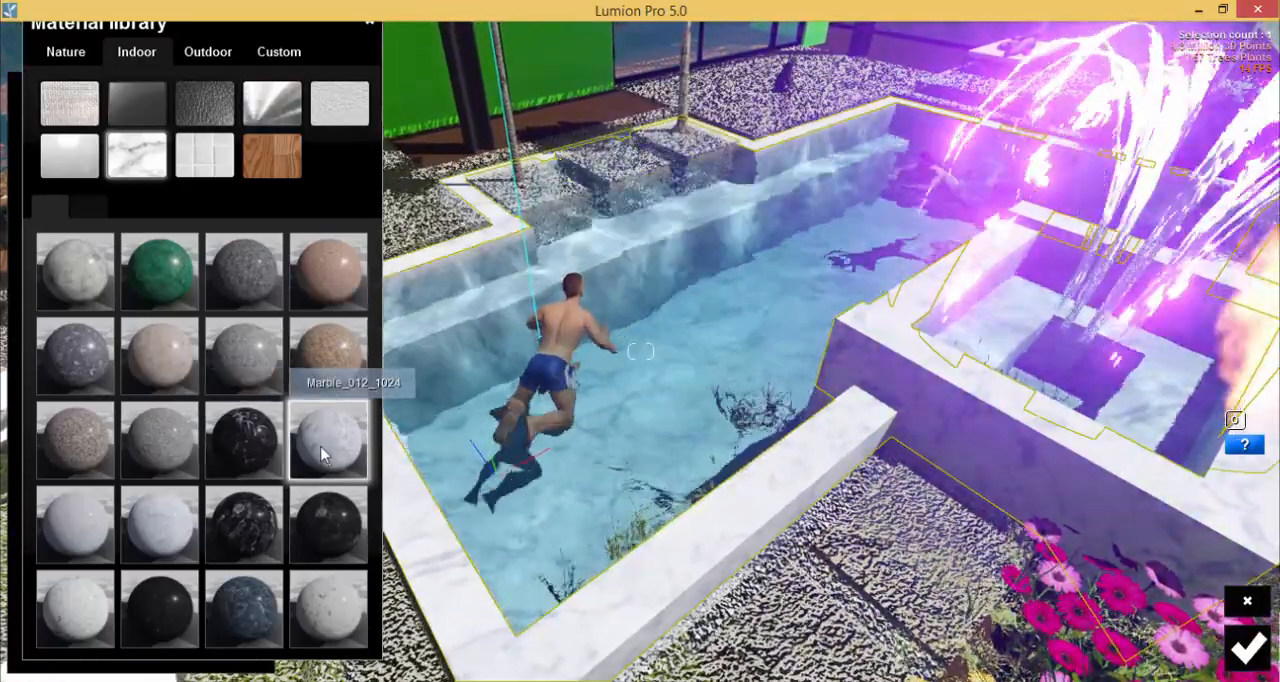
Lower the pool marble's Relief to zero, slightly increase its Scale, and save the material.
click(322, 455)
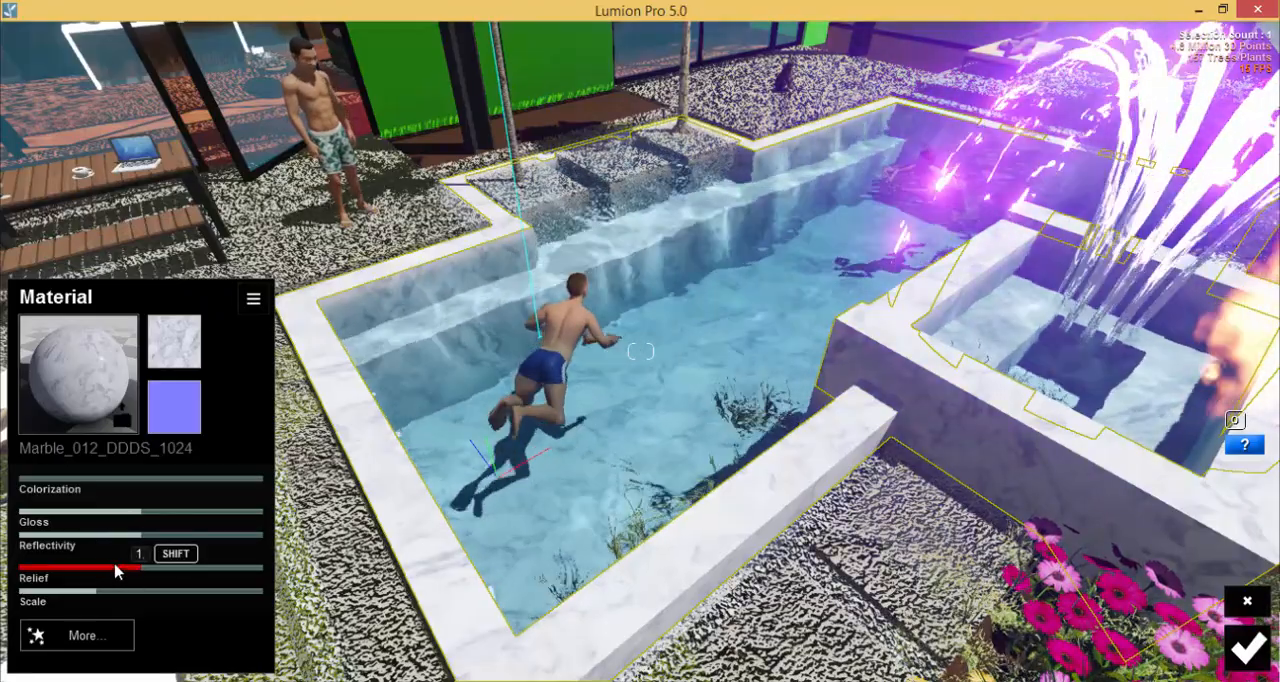
drag(113, 577, 124, 603)
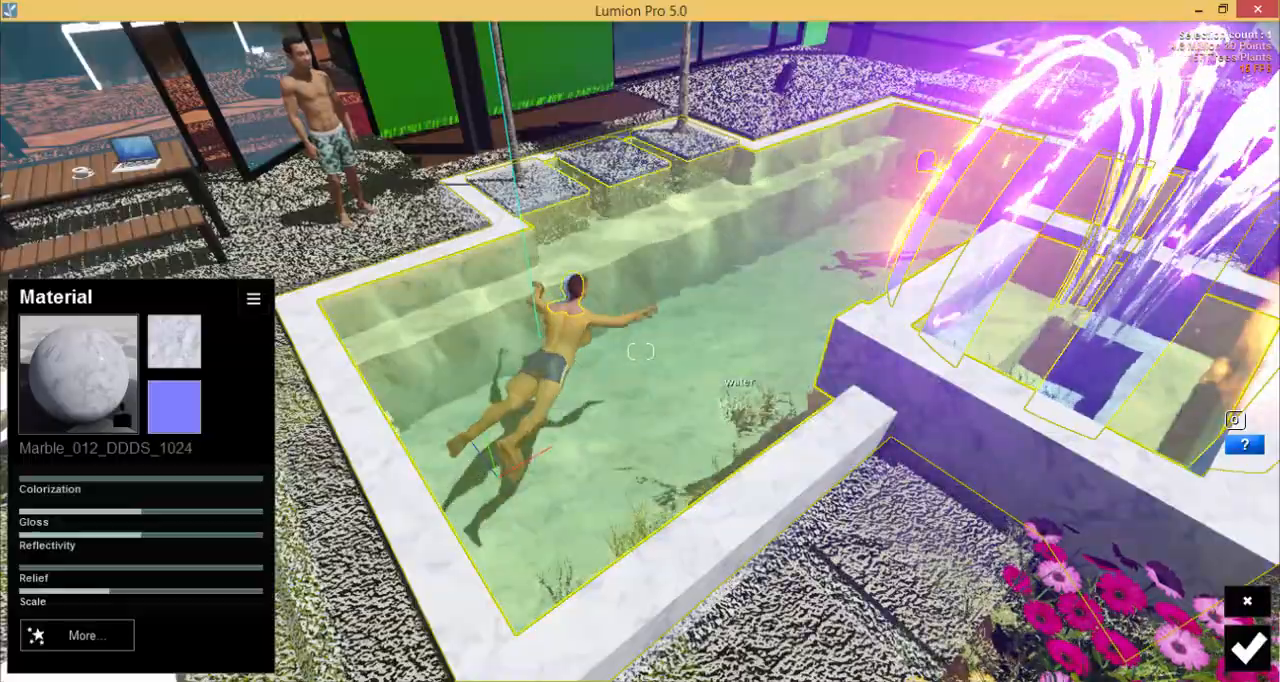
right_drag(600, 362, 575, 345)
right_drag(750, 350, 737, 387)
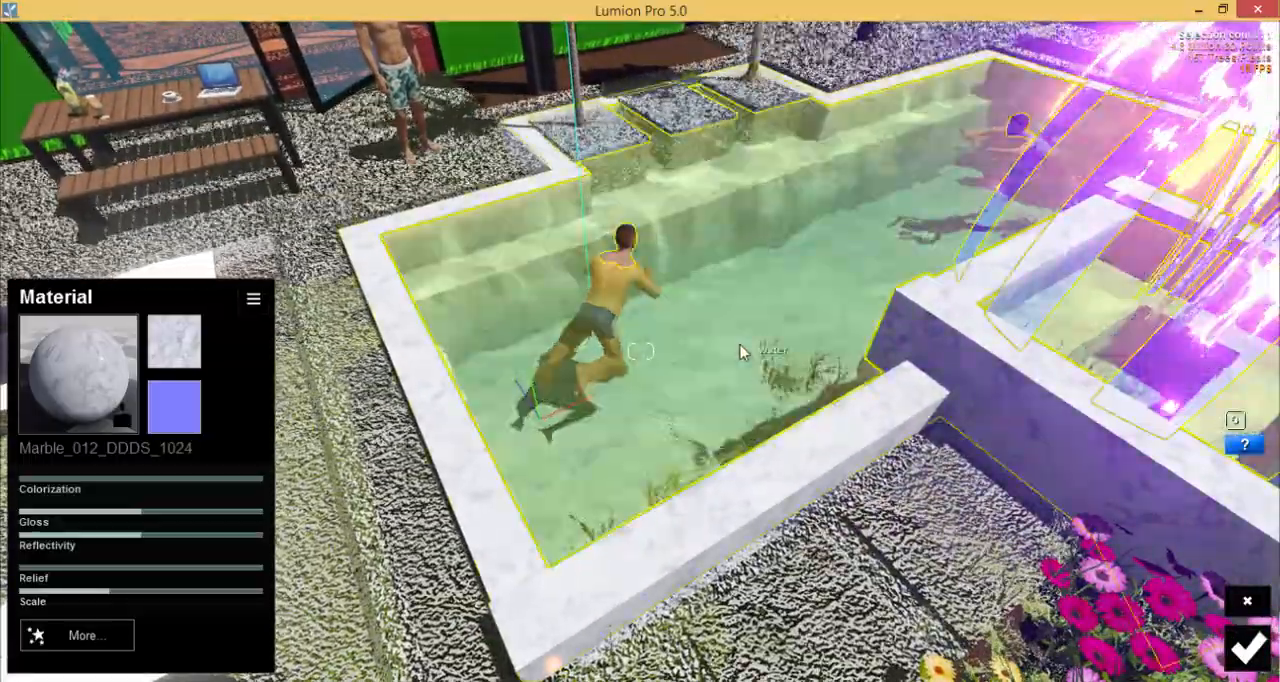
scroll(743, 354, down, 5)
right_drag(643, 407, 645, 362)
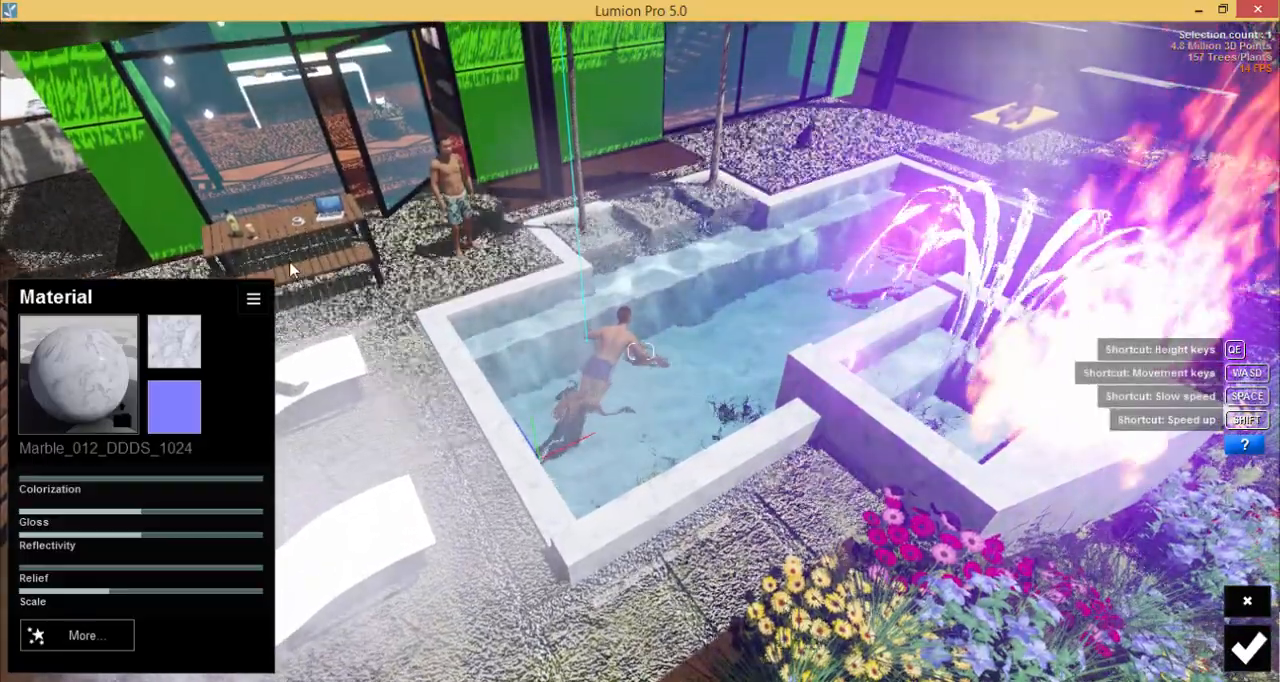
click(1240, 658)
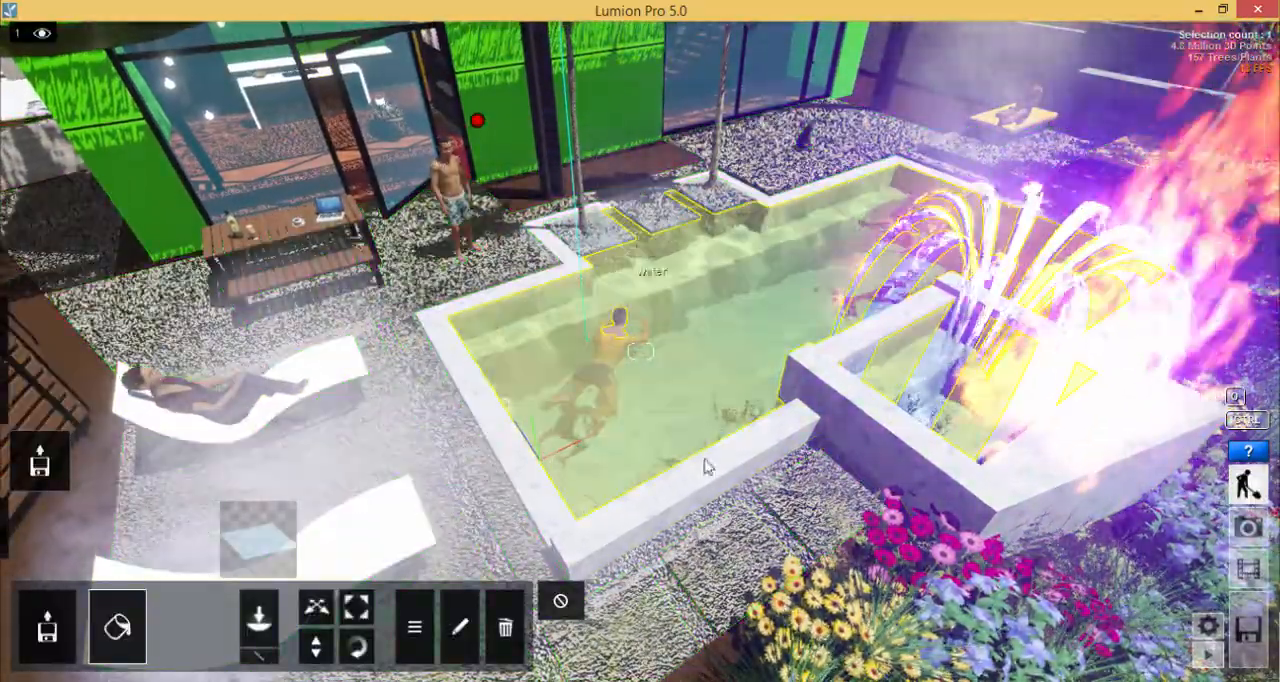
Try the Nature soil material Ground_006_2048 on the paving around the pool, and apply Ground_001_2048 instead.
click(154, 317)
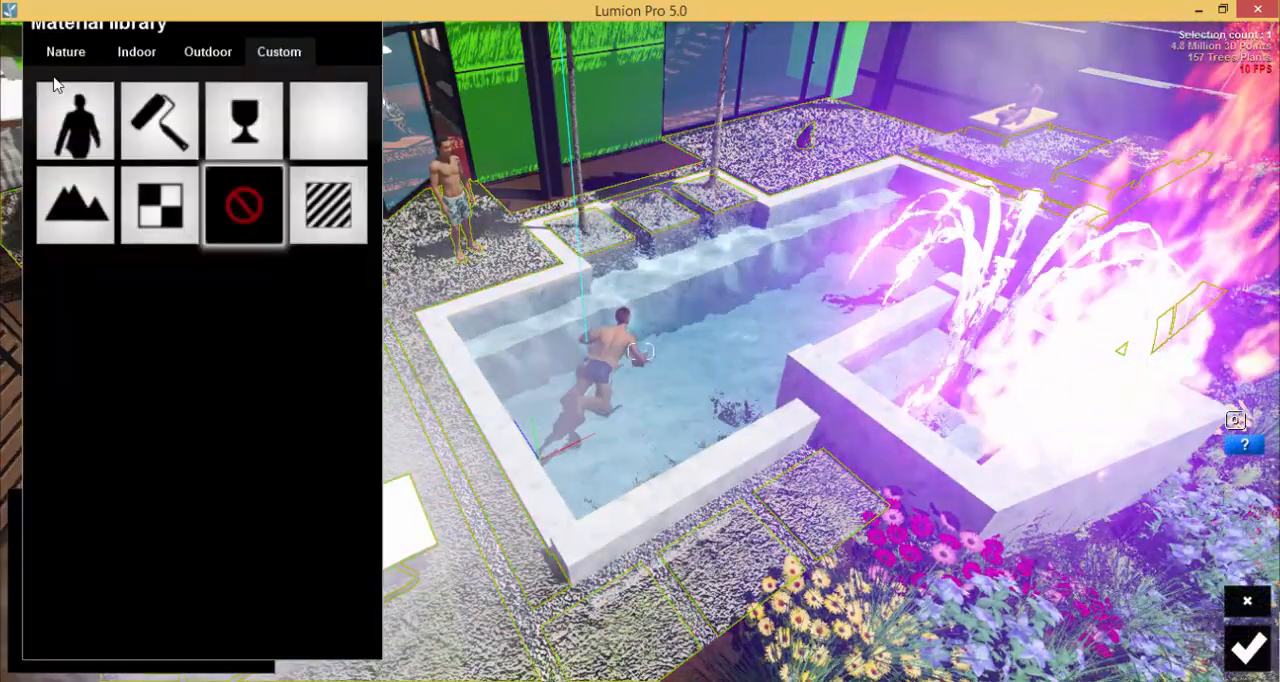
click(63, 53)
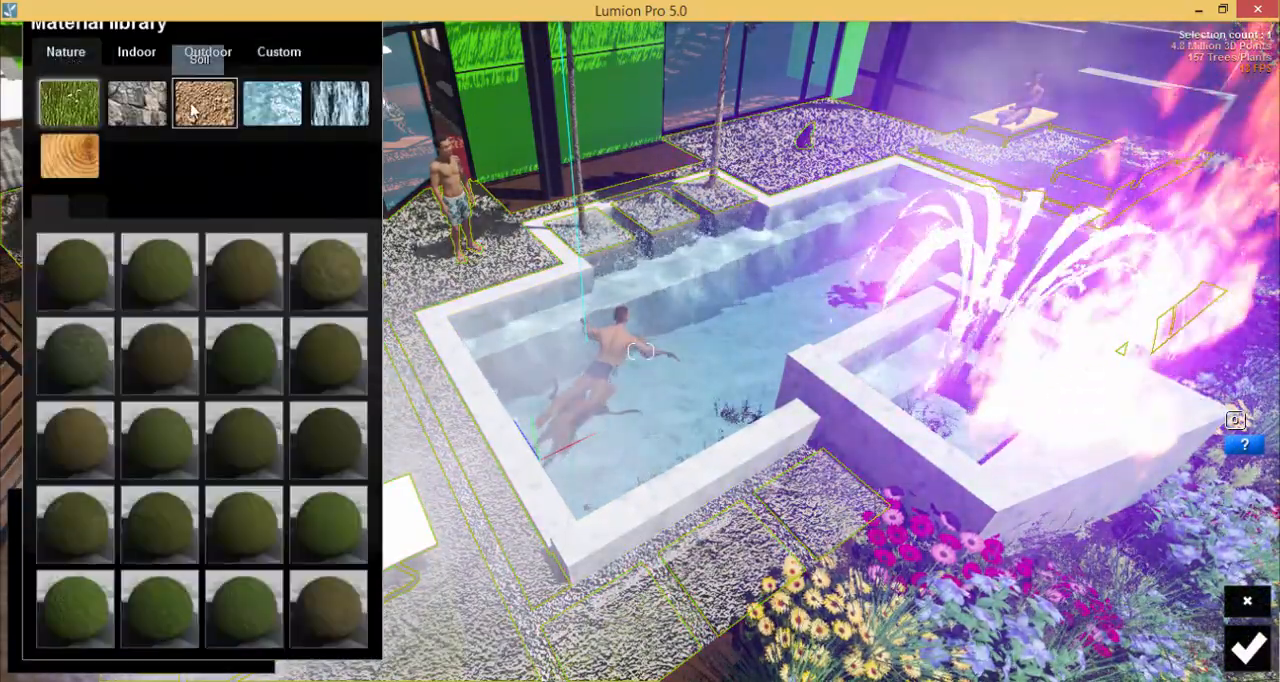
click(205, 103)
click(121, 100)
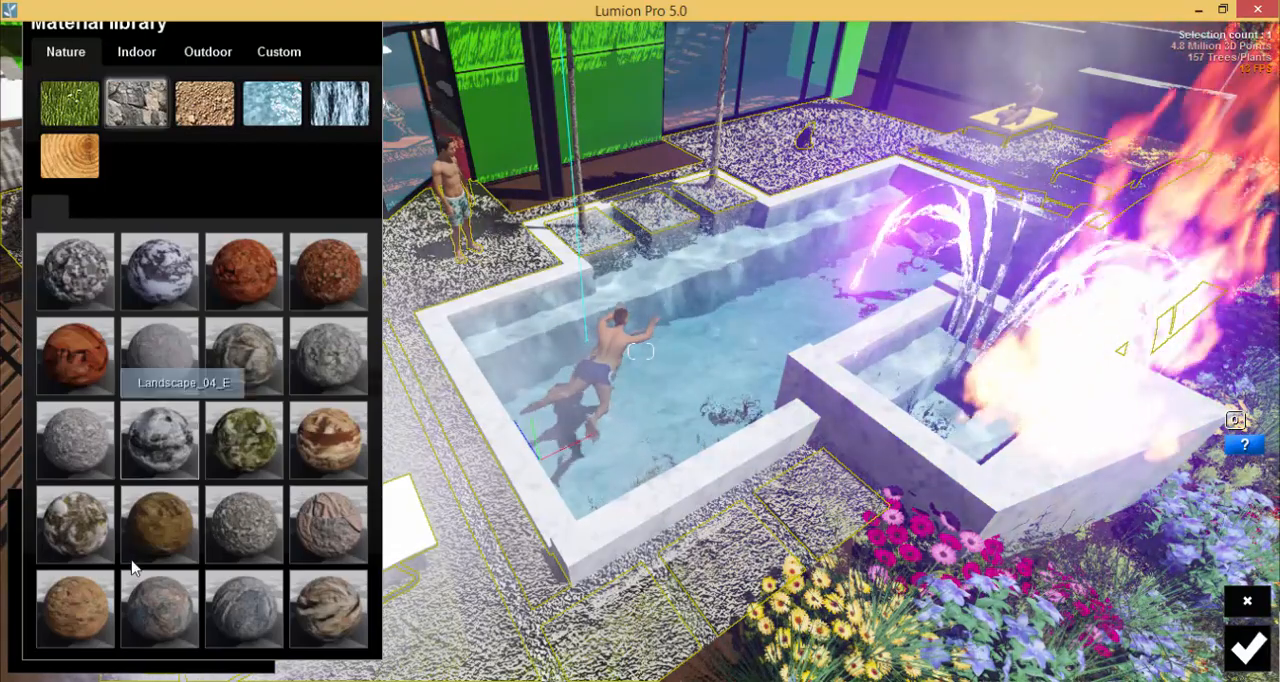
click(205, 103)
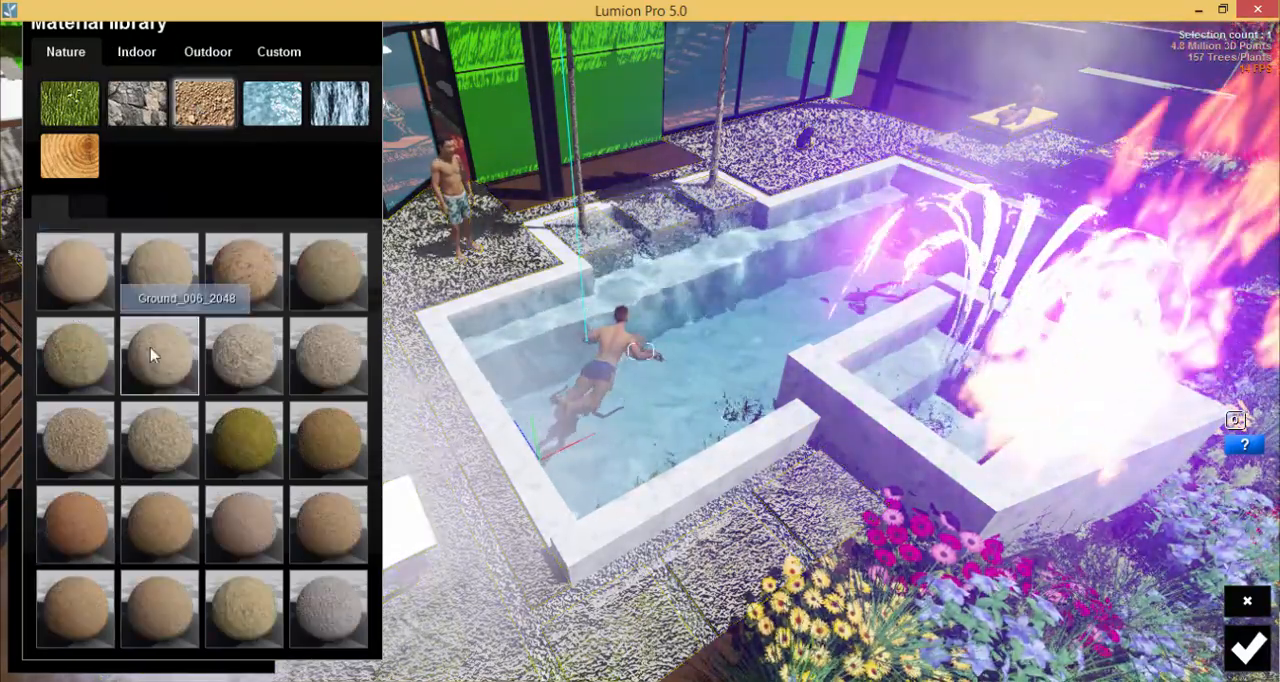
click(150, 347)
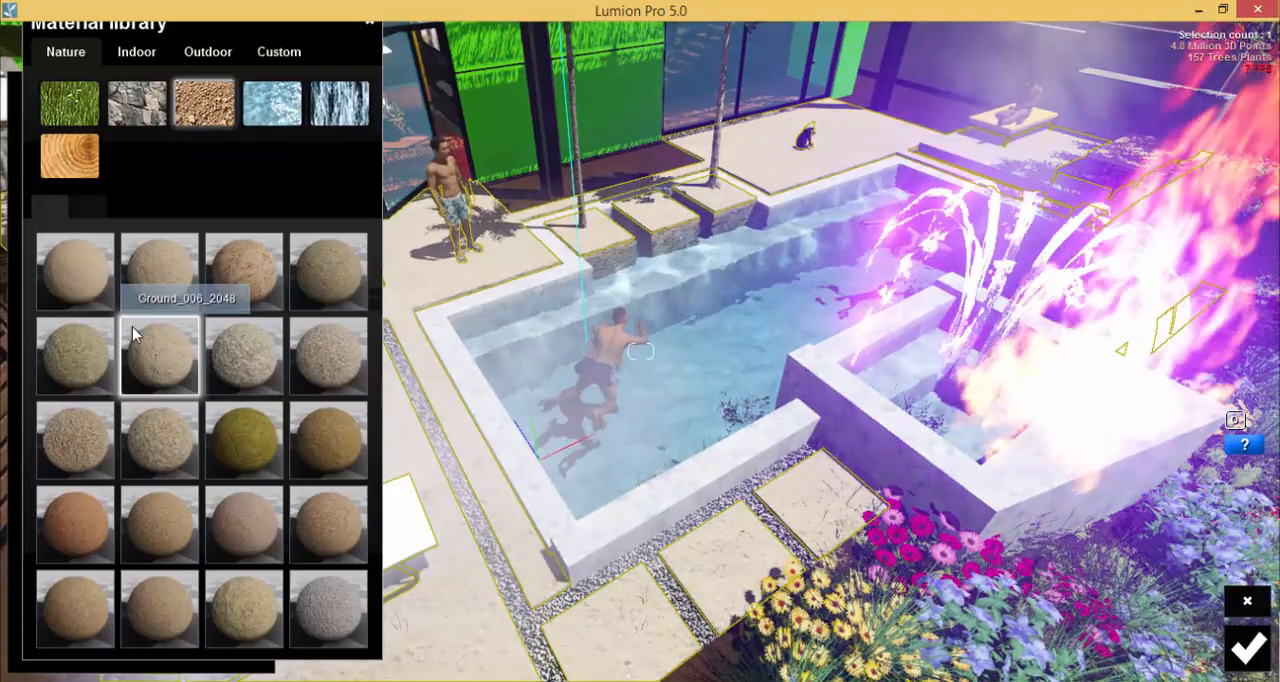
right_drag(925, 538, 556, 529)
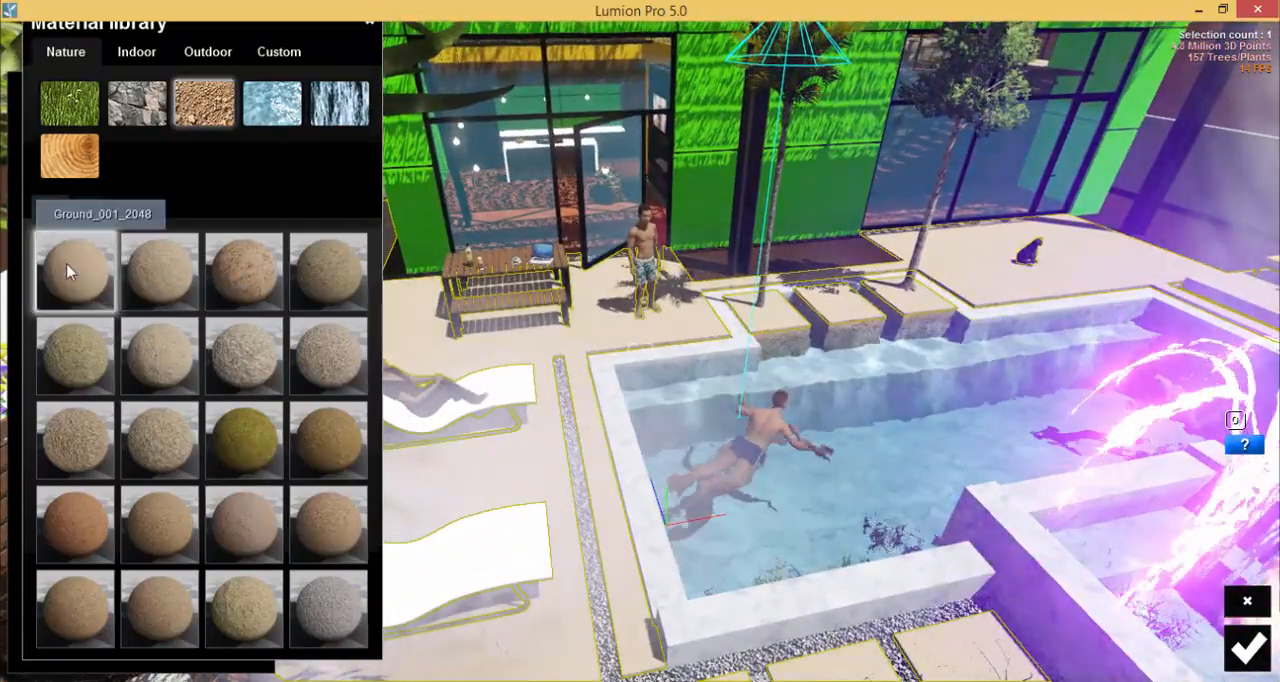
click(63, 298)
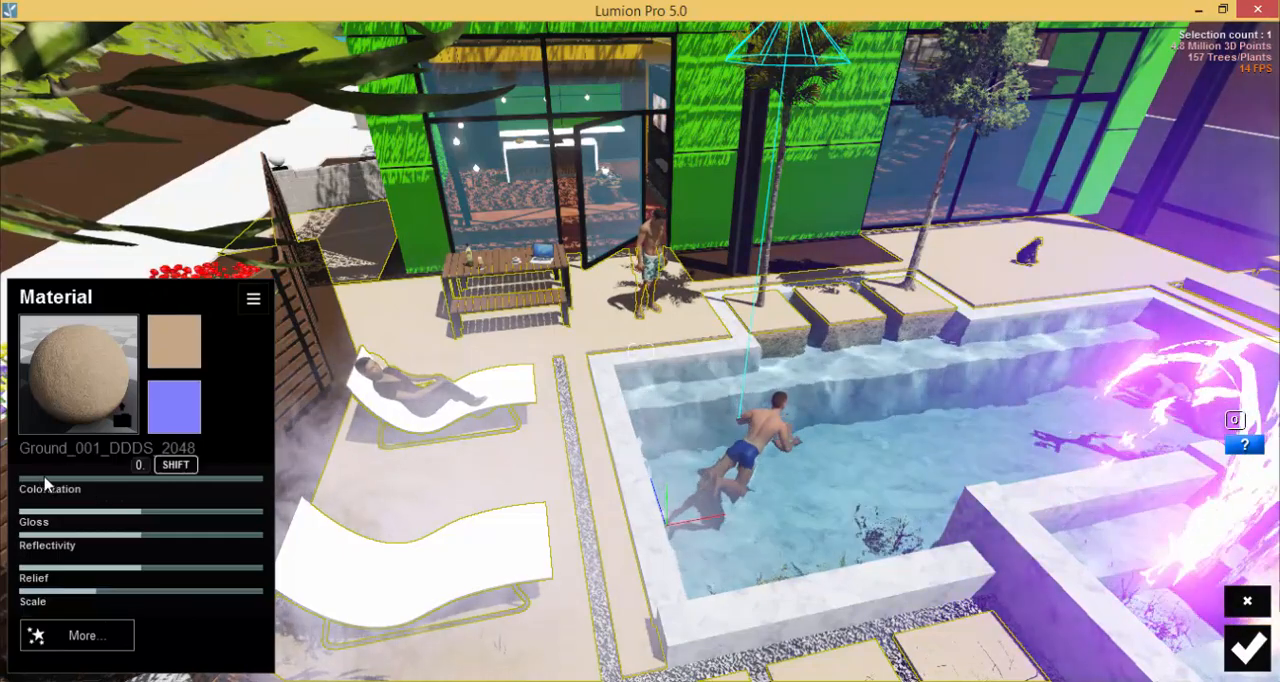
Tint the pool paving material slightly reddish orange through a low Colorization and save it.
drag(45, 484, 65, 483)
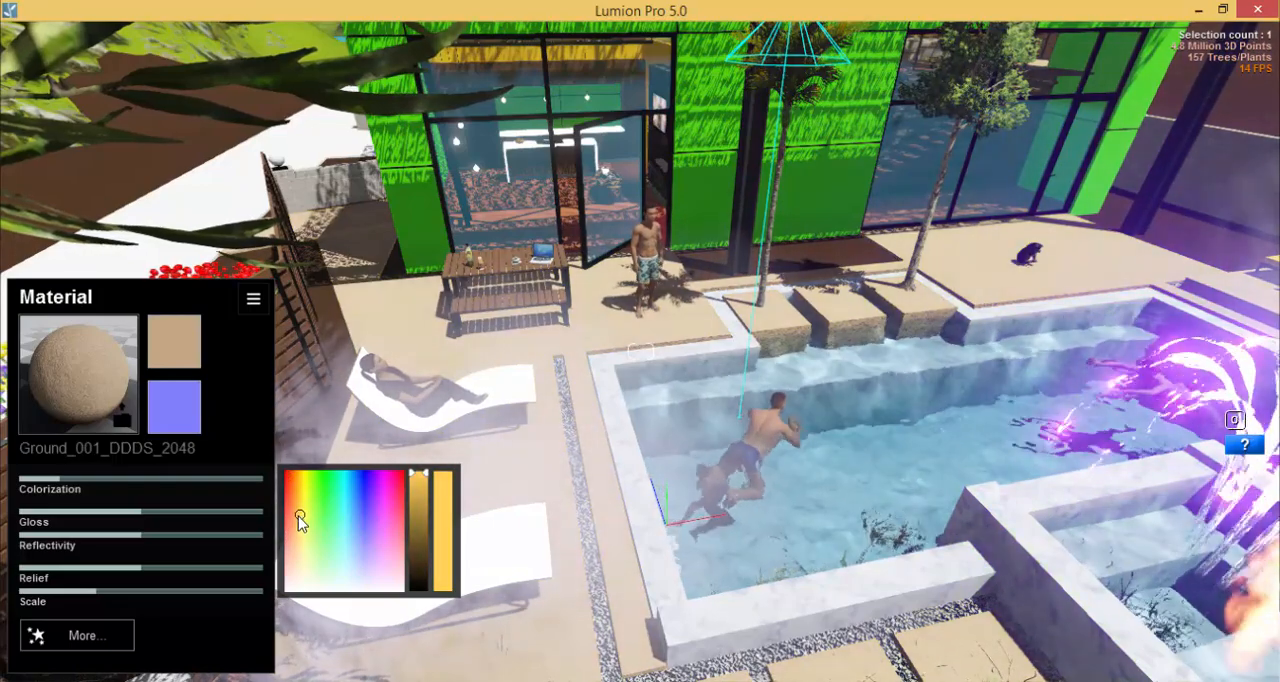
click(414, 509)
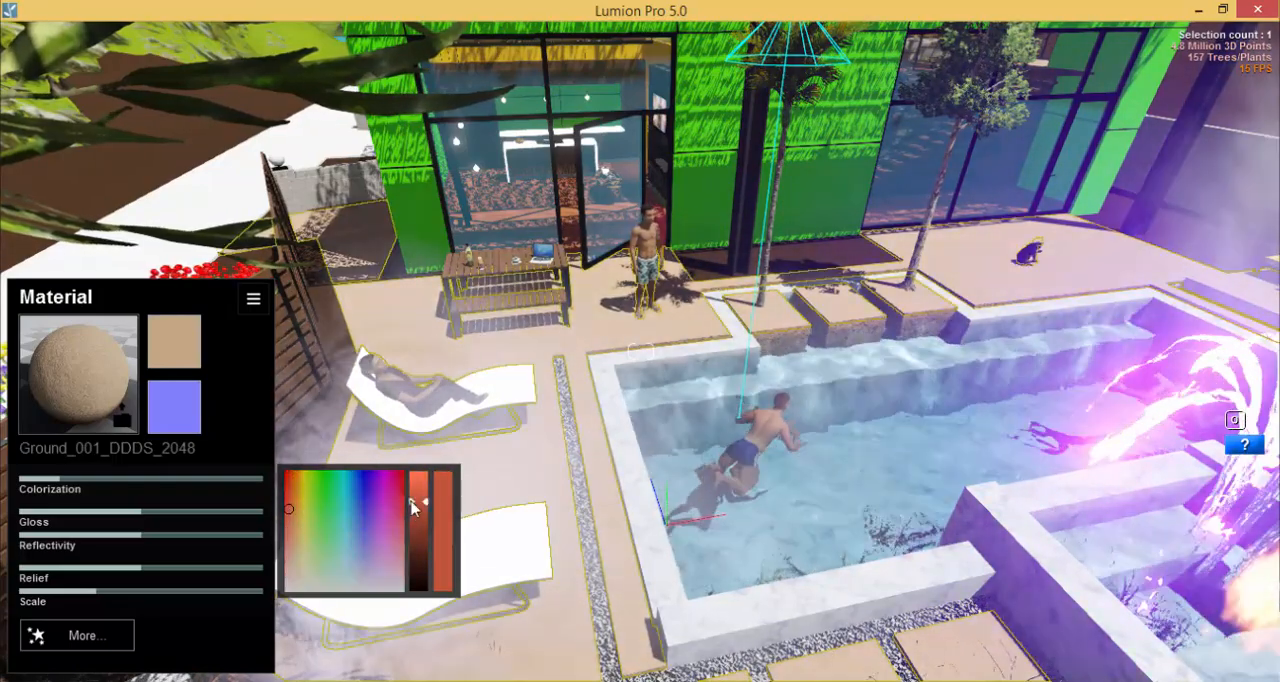
key(w)
right_drag(755, 508, 574, 669)
key(s)
key(w)
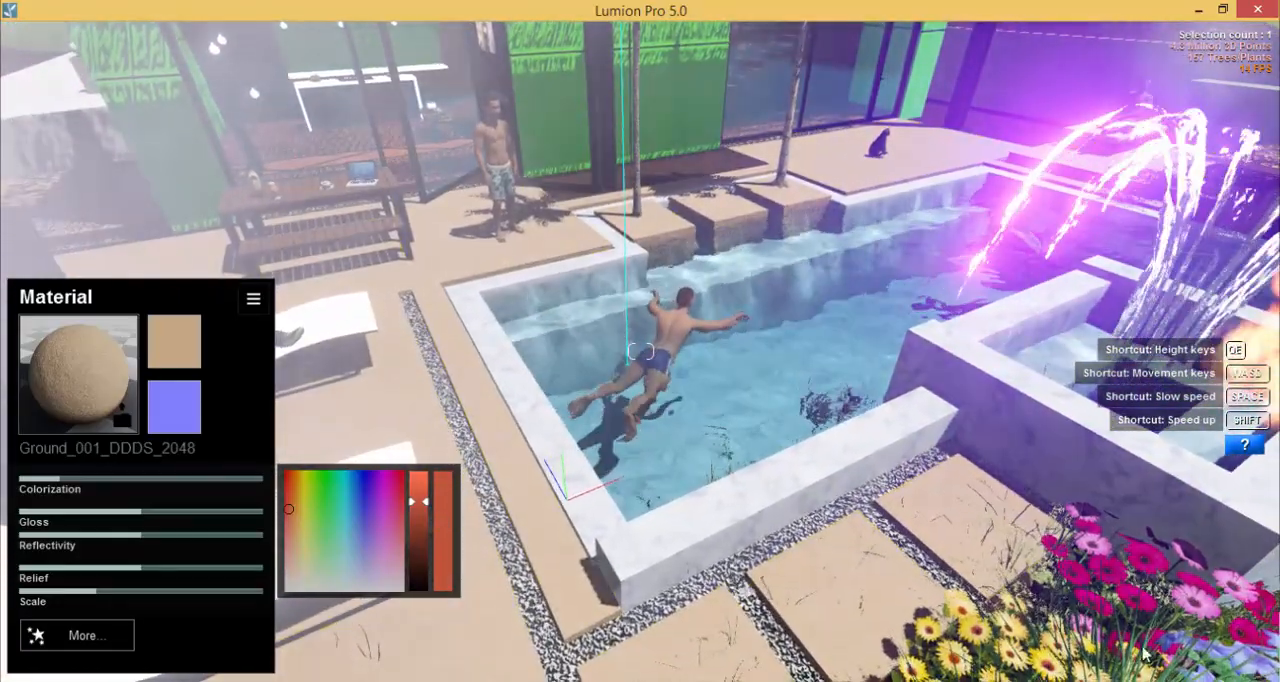
click(1248, 648)
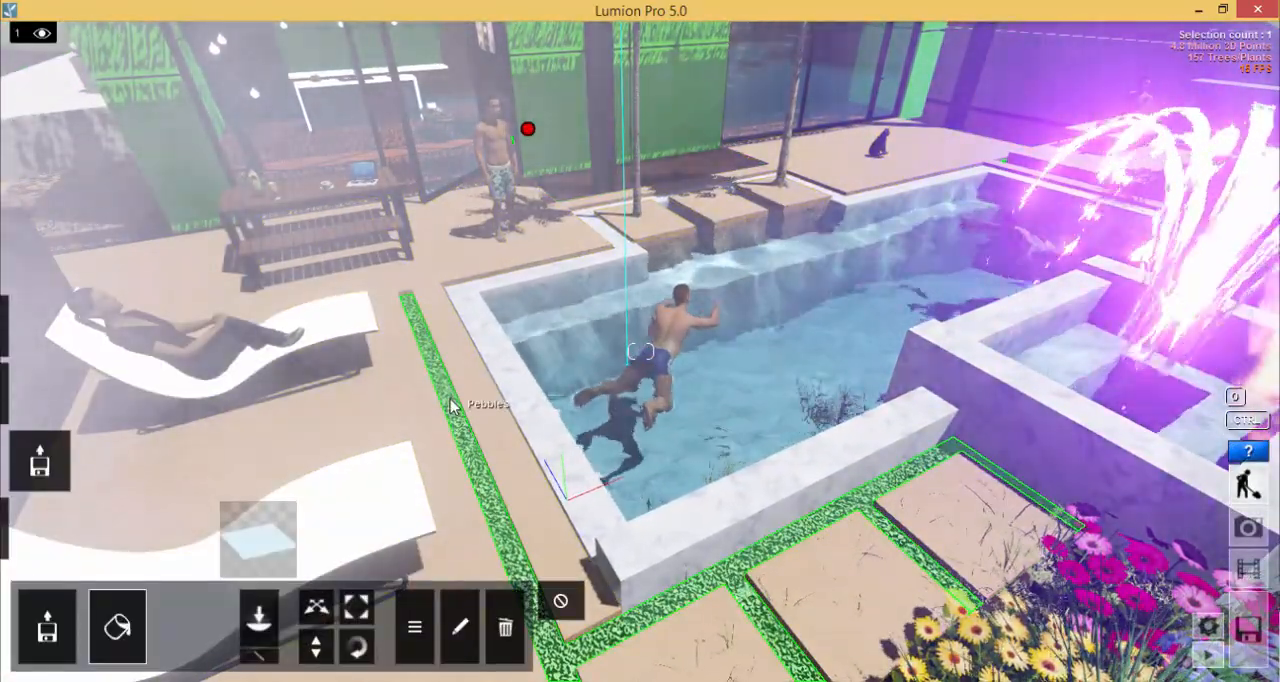
Apply the outdoor stone material Stonewall_Alt_005_003_1024 to the pebble strips around the pool paving.
click(449, 400)
click(68, 56)
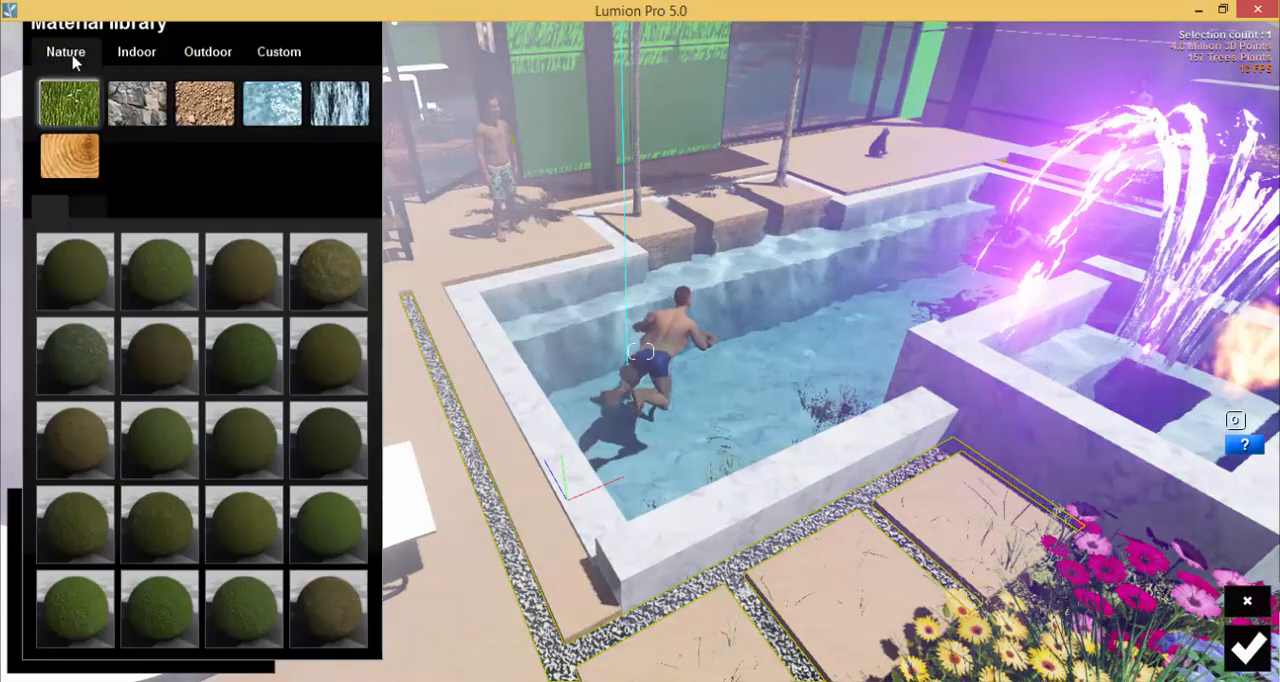
click(136, 51)
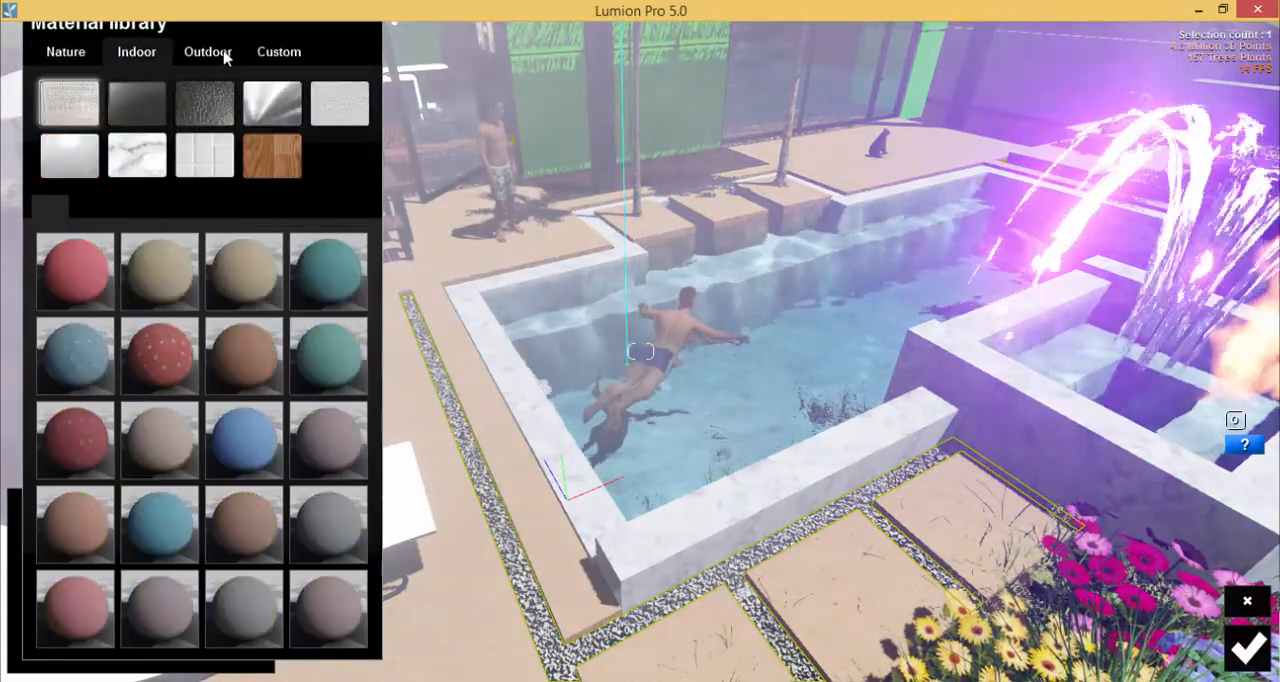
click(208, 51)
click(195, 153)
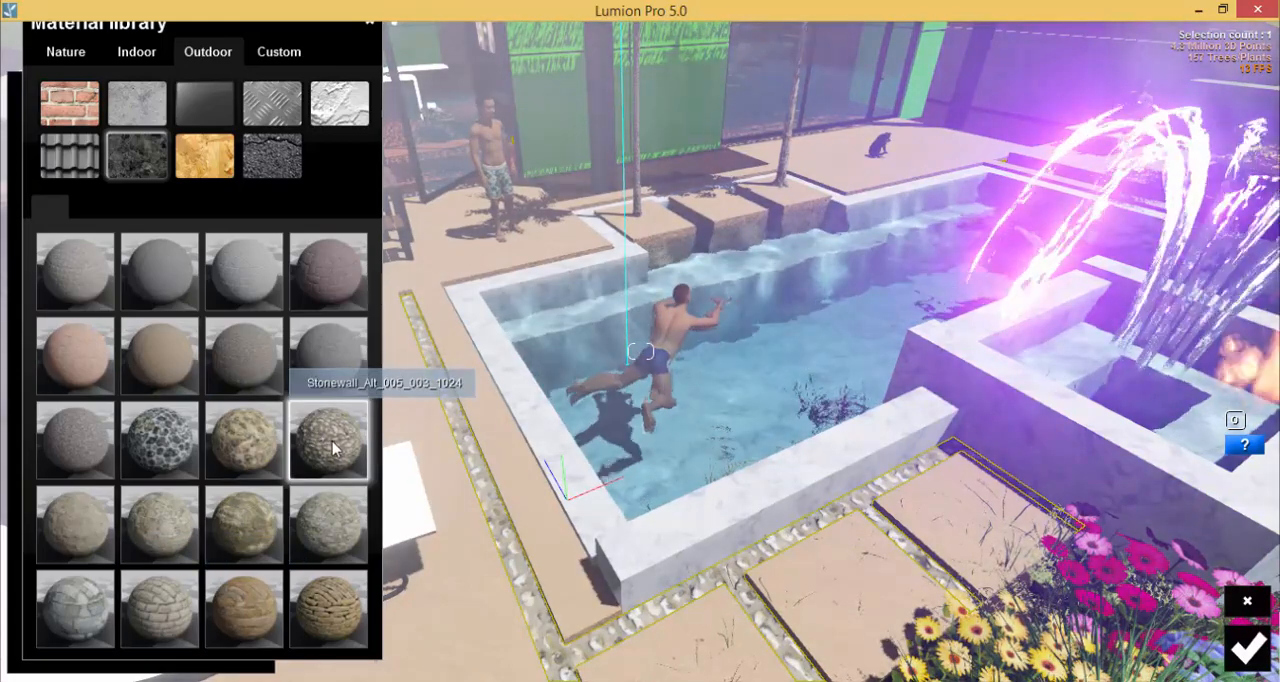
click(333, 448)
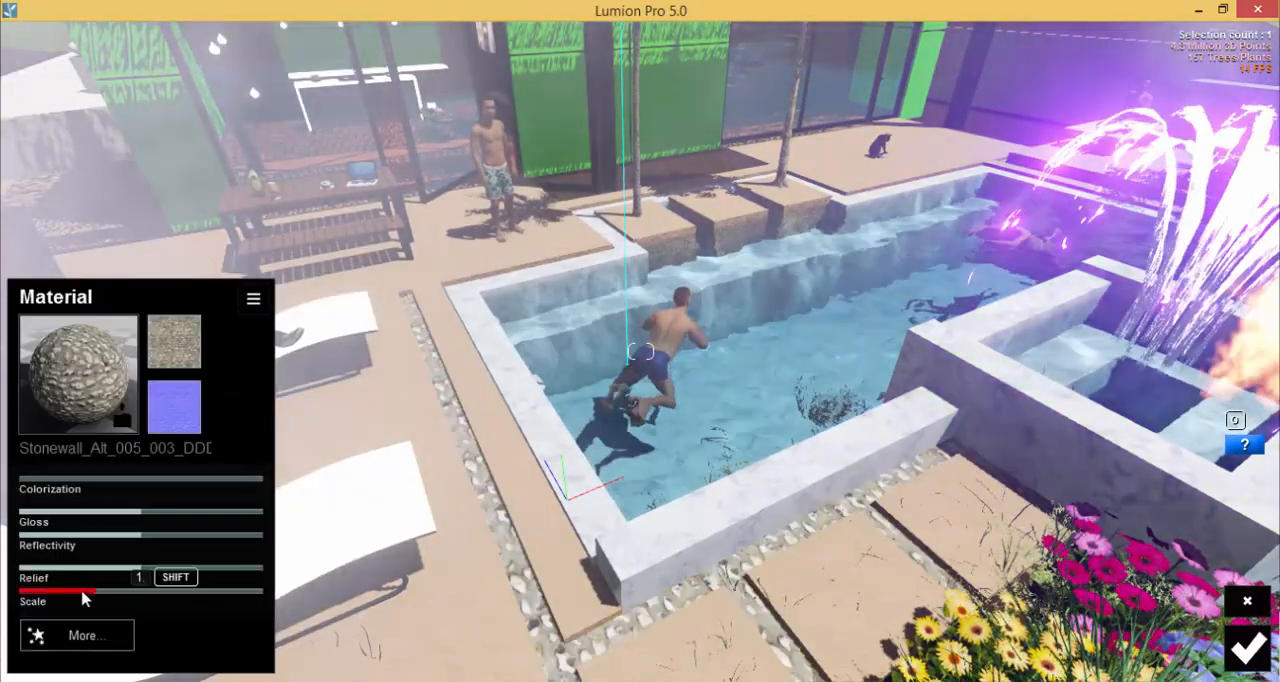
Increase the pebble material's Scale and tint it near-black with Colorization at about 0.2.
drag(84, 598, 161, 599)
click(75, 484)
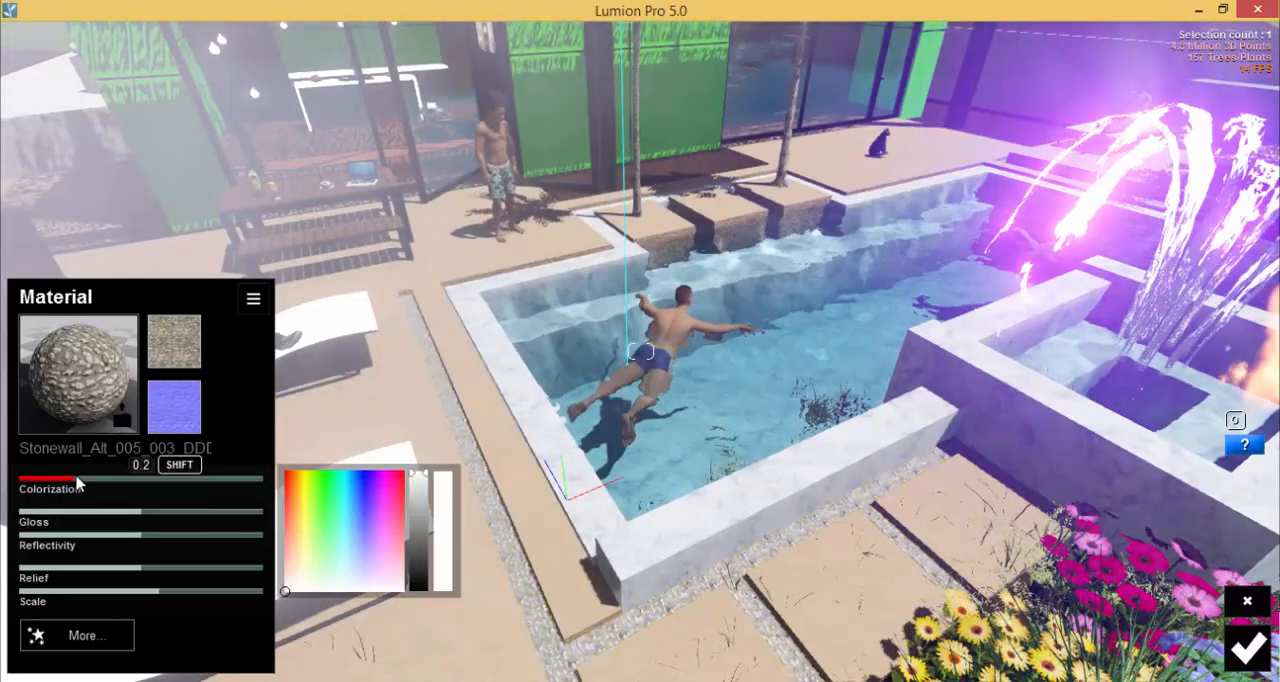
click(377, 558)
click(418, 582)
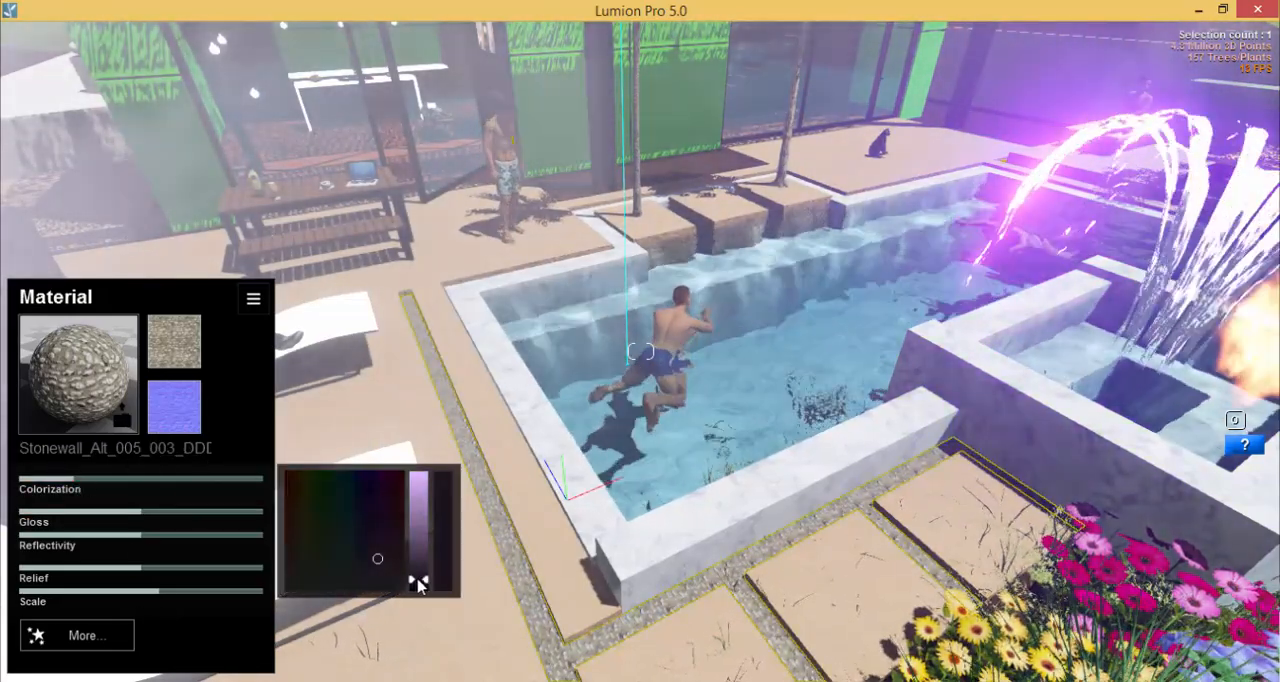
drag(361, 574, 313, 584)
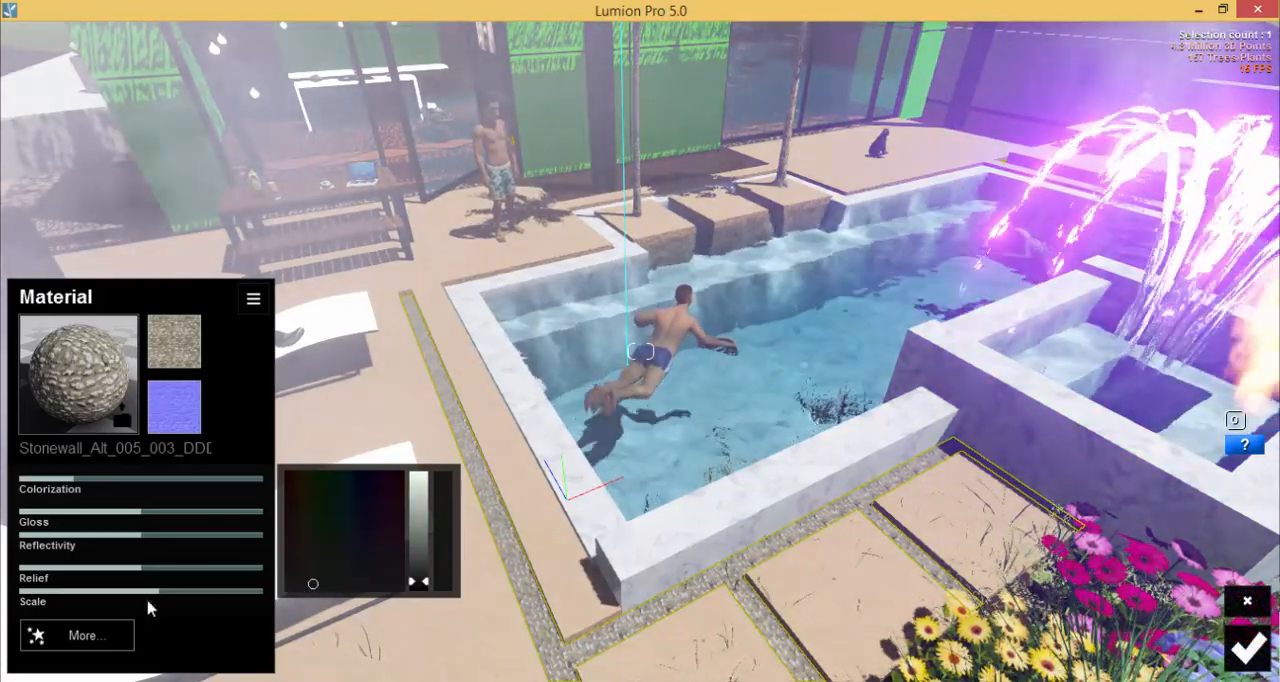
Raise the pebble material's Relief to maximum, lower its Reflectivity and Gloss to zero, and save it.
drag(137, 569, 190, 555)
drag(119, 537, 8, 538)
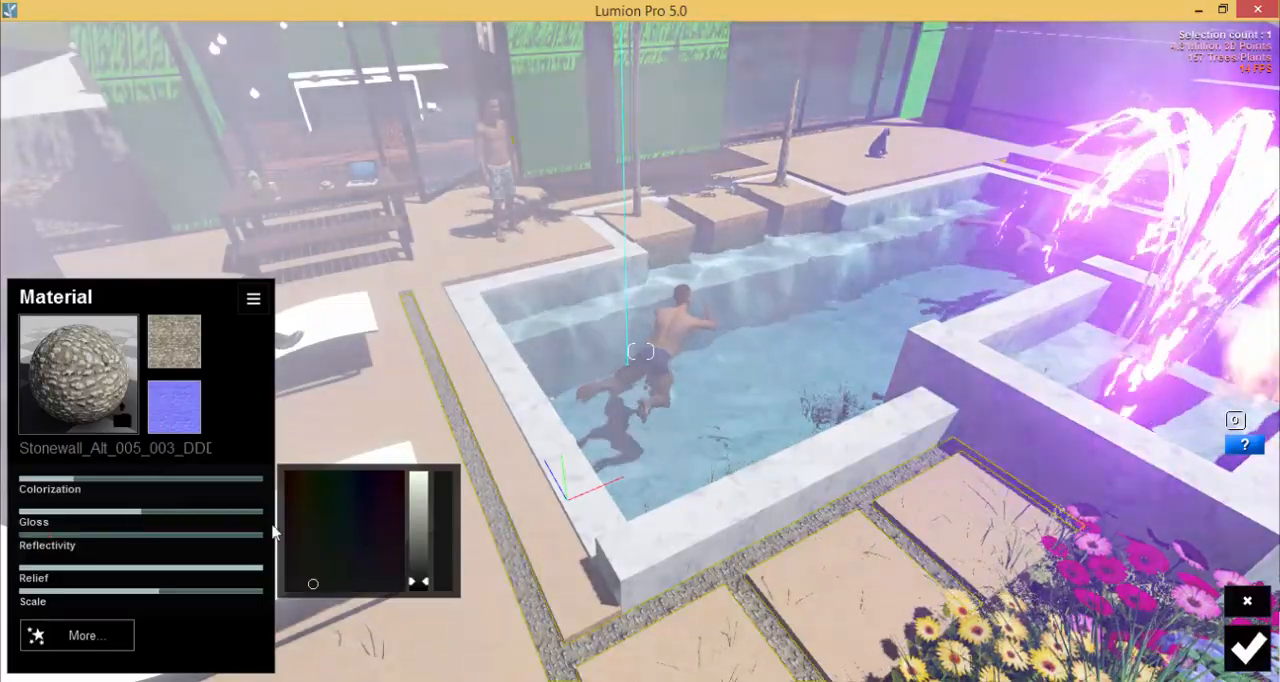
drag(143, 514, 3, 523)
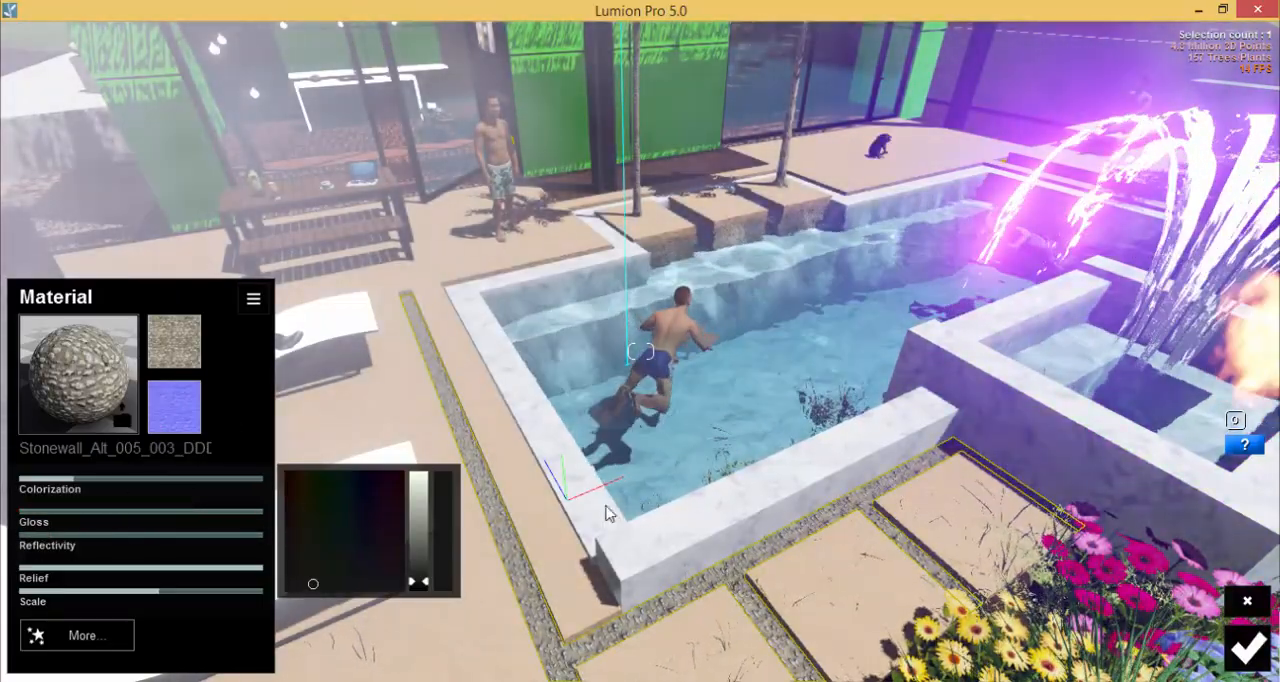
right_drag(760, 490, 715, 384)
scroll(927, 467, down, 3)
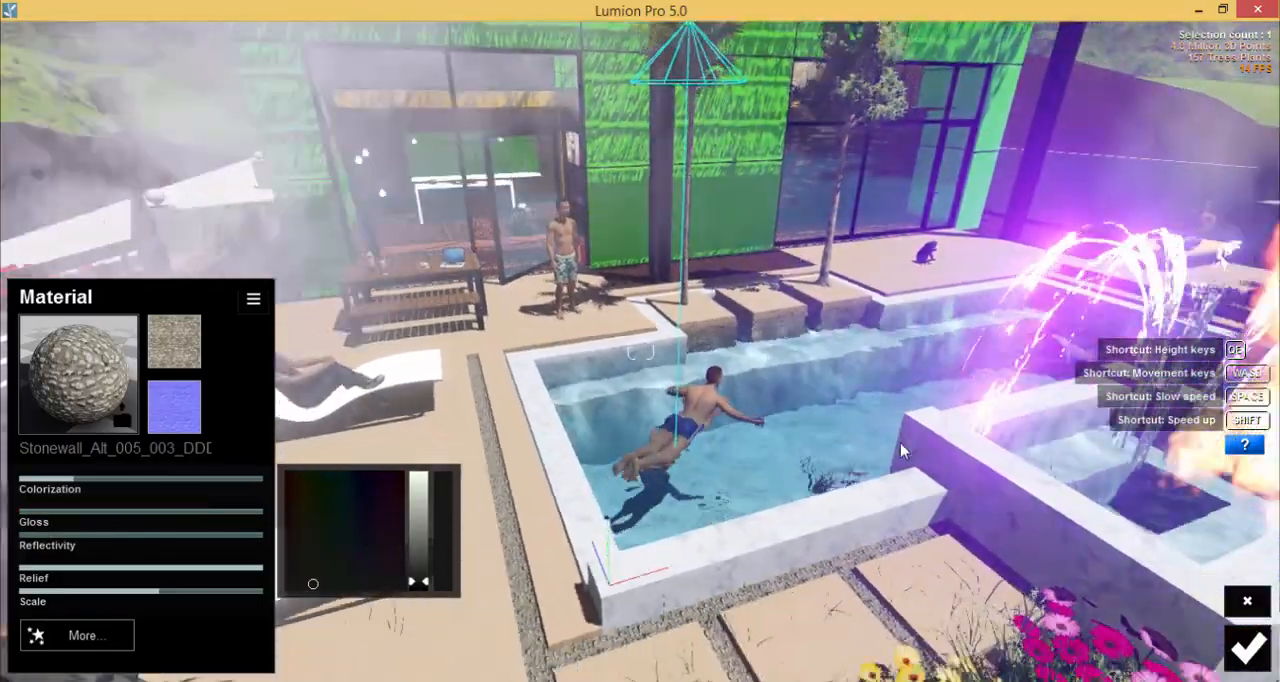
scroll(846, 490, up, 5)
scroll(846, 488, down, 4)
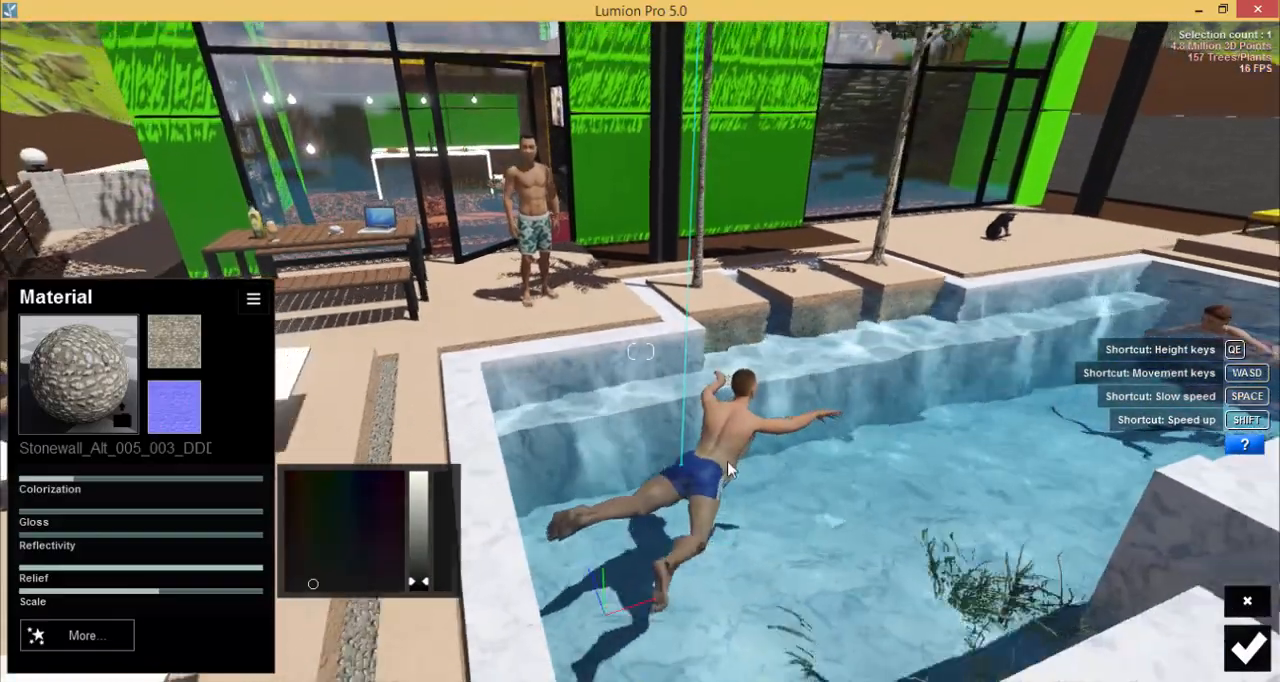
scroll(731, 468, up, 2)
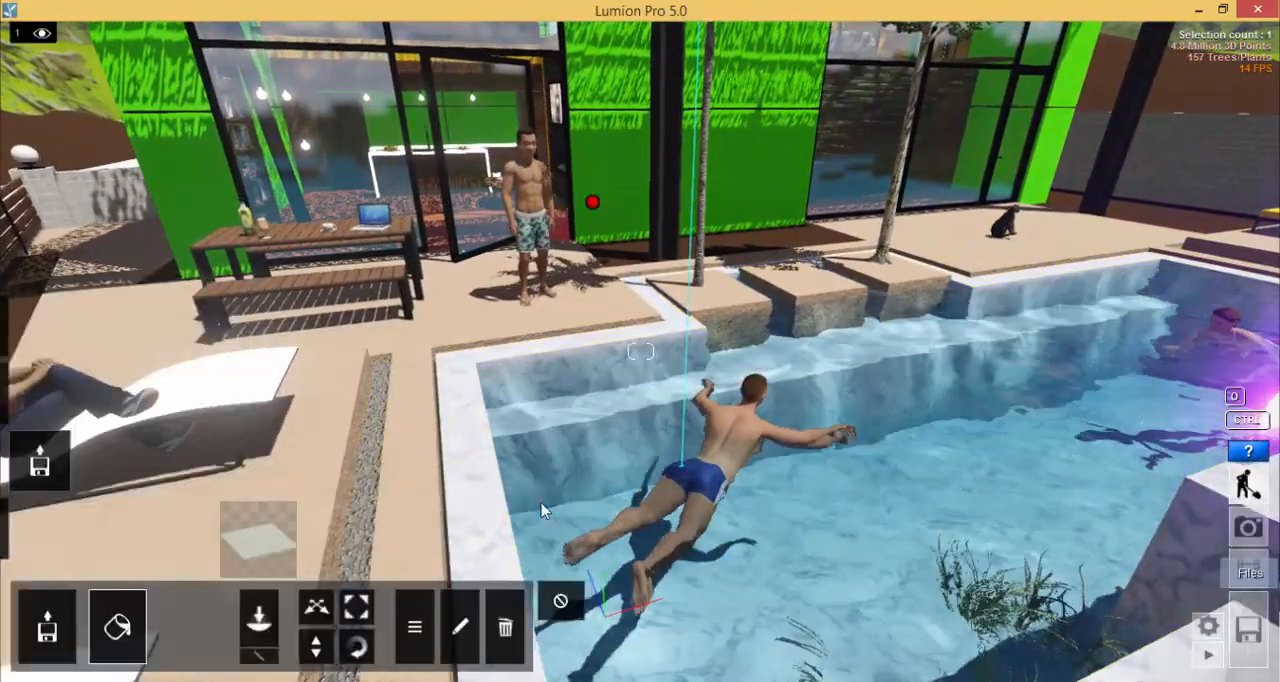
Examine the pool area, flower beds and surrounding landscape from farther away.
key(s)
right_drag(541, 511, 1013, 460)
key(w)
key(s)
key(d)
key(s)
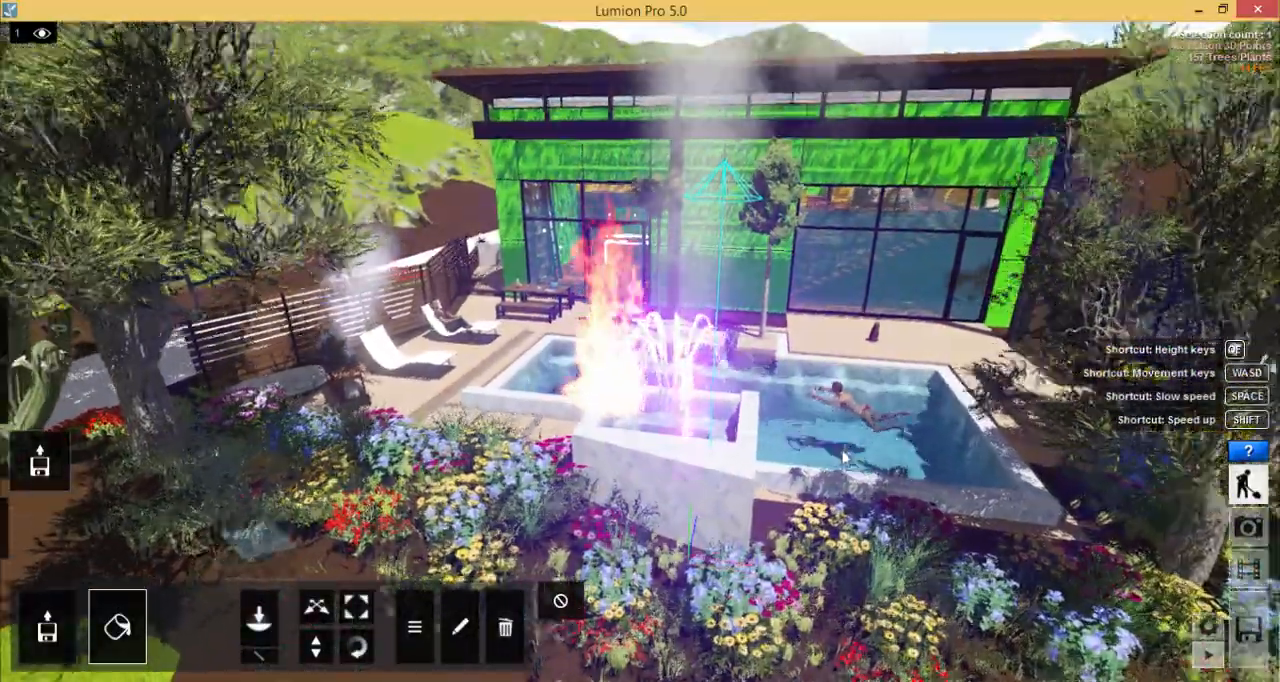
key(w)
key(s)
right_drag(570, 465, 702, 482)
key(s)
key(s)
key(s)
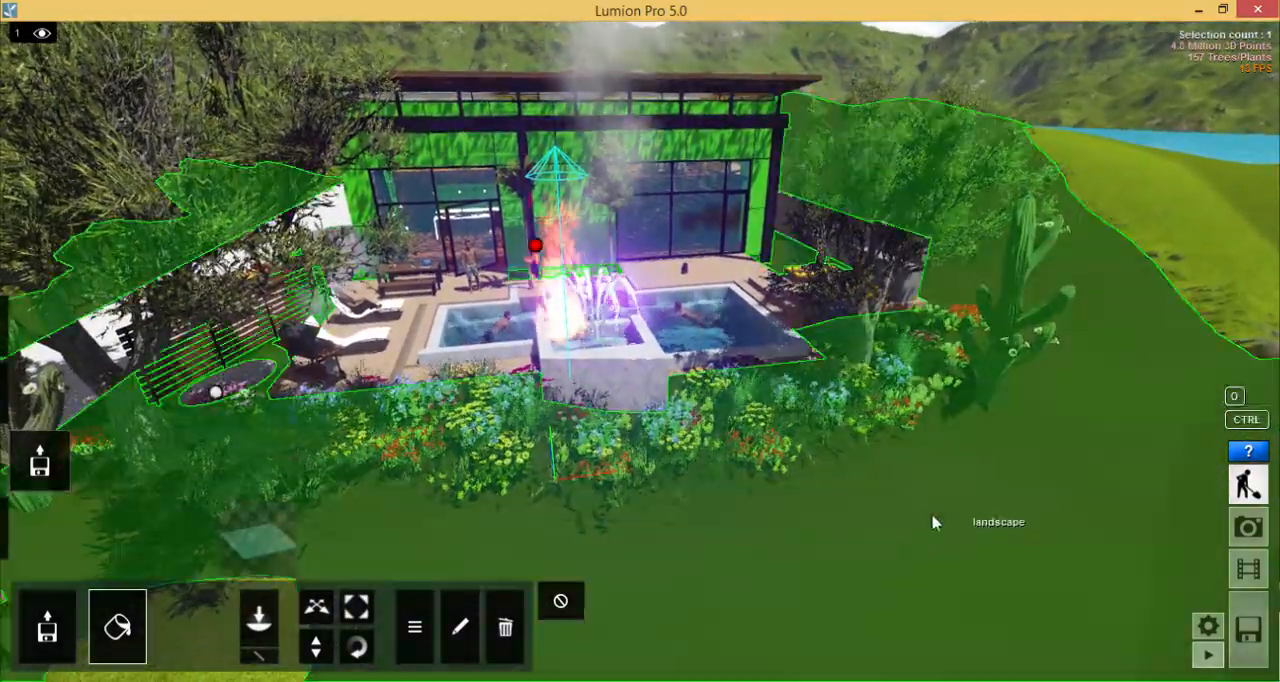
right_drag(934, 523, 874, 526)
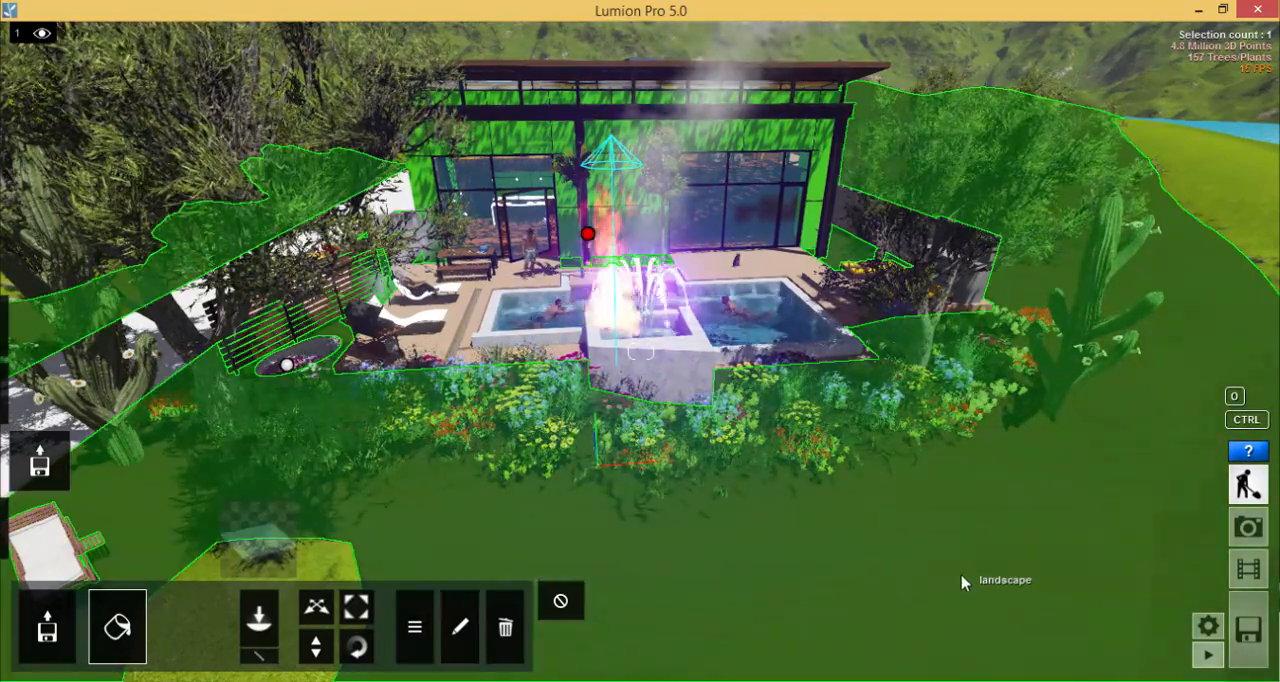
Try the Nature grass material Ground_021_2048 on the landscape surface, and apply Ground_037_1024 instead.
click(958, 582)
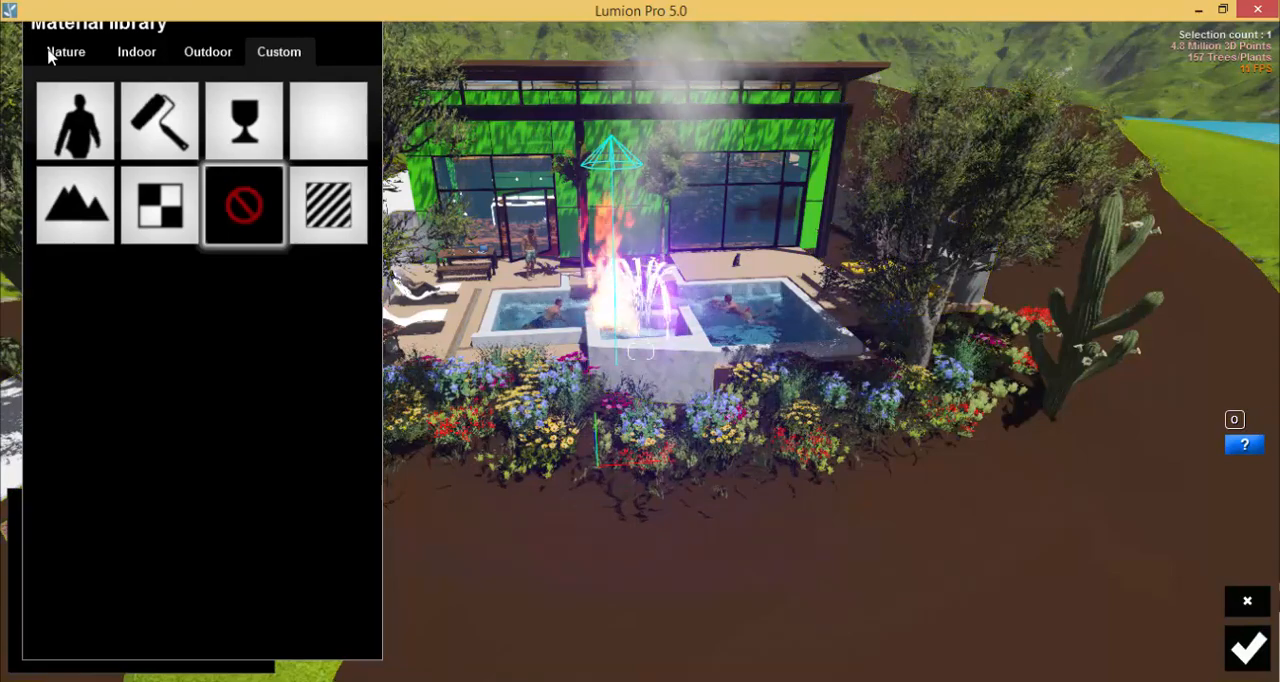
click(52, 52)
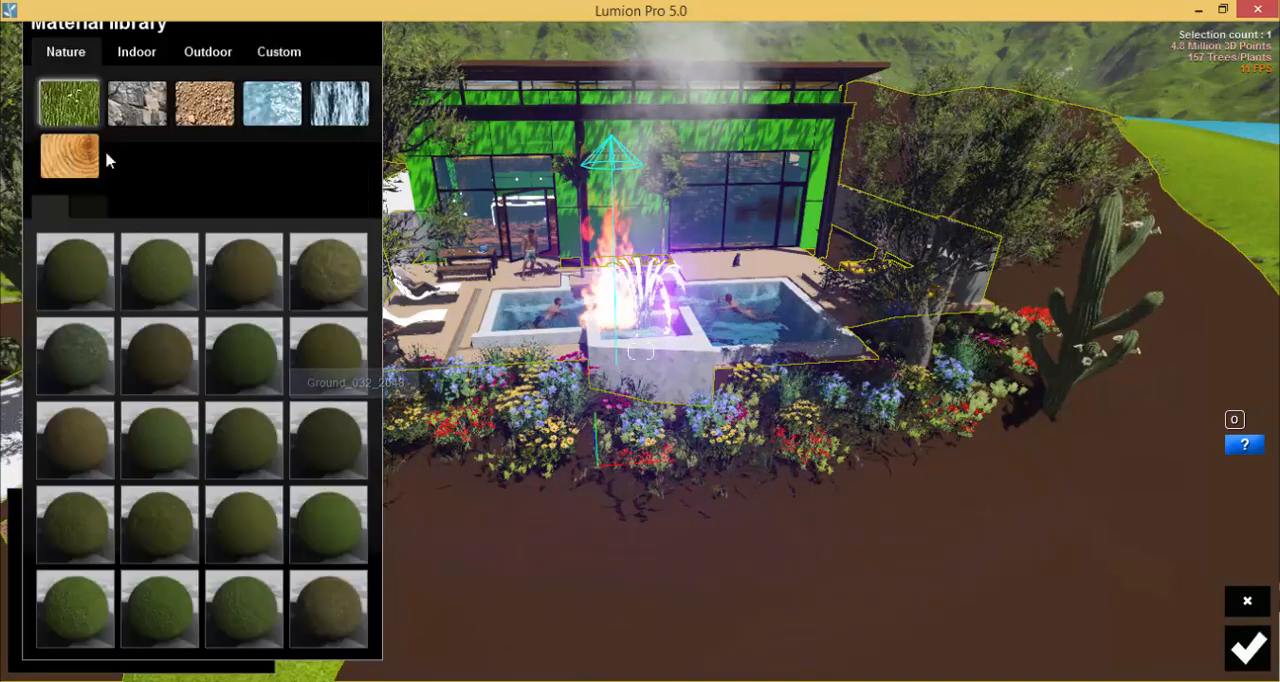
click(60, 280)
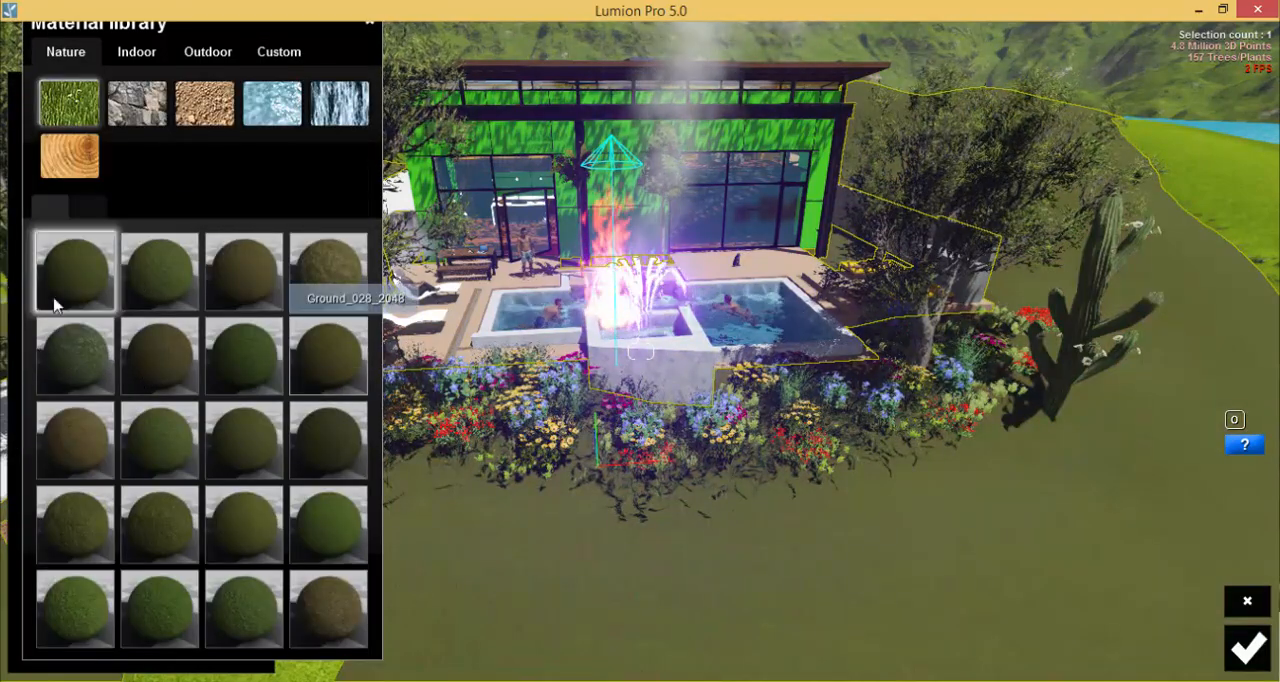
click(72, 620)
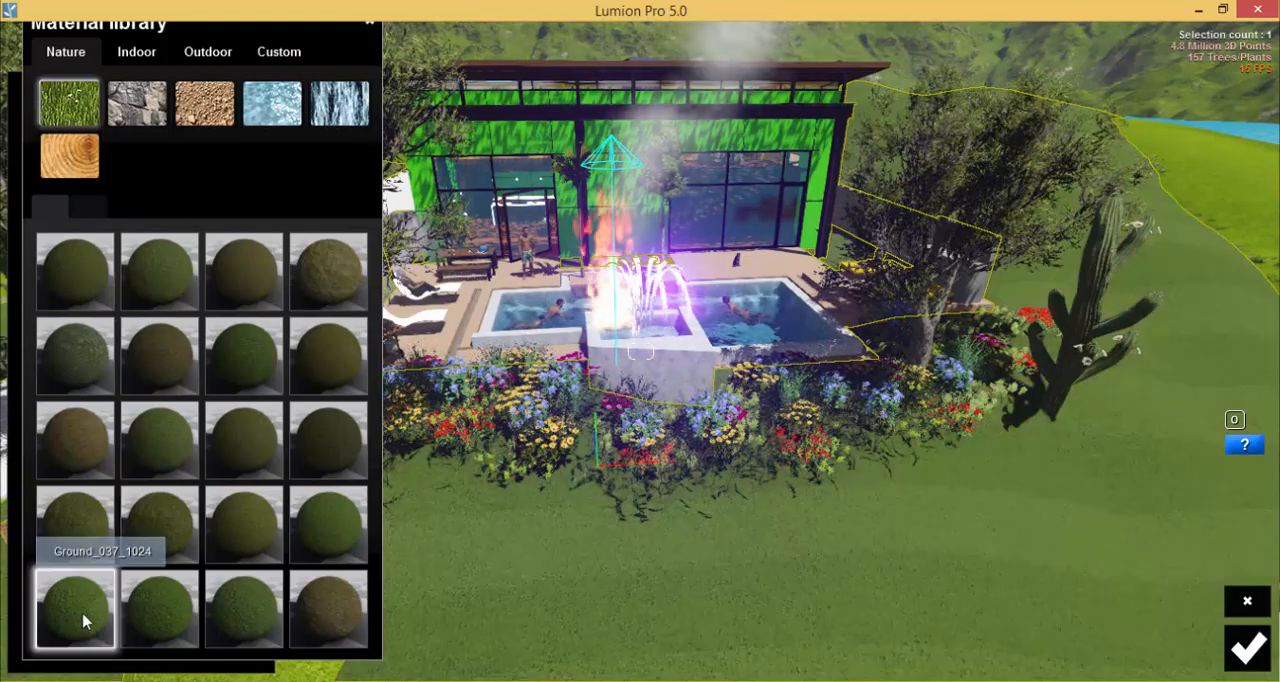
click(82, 620)
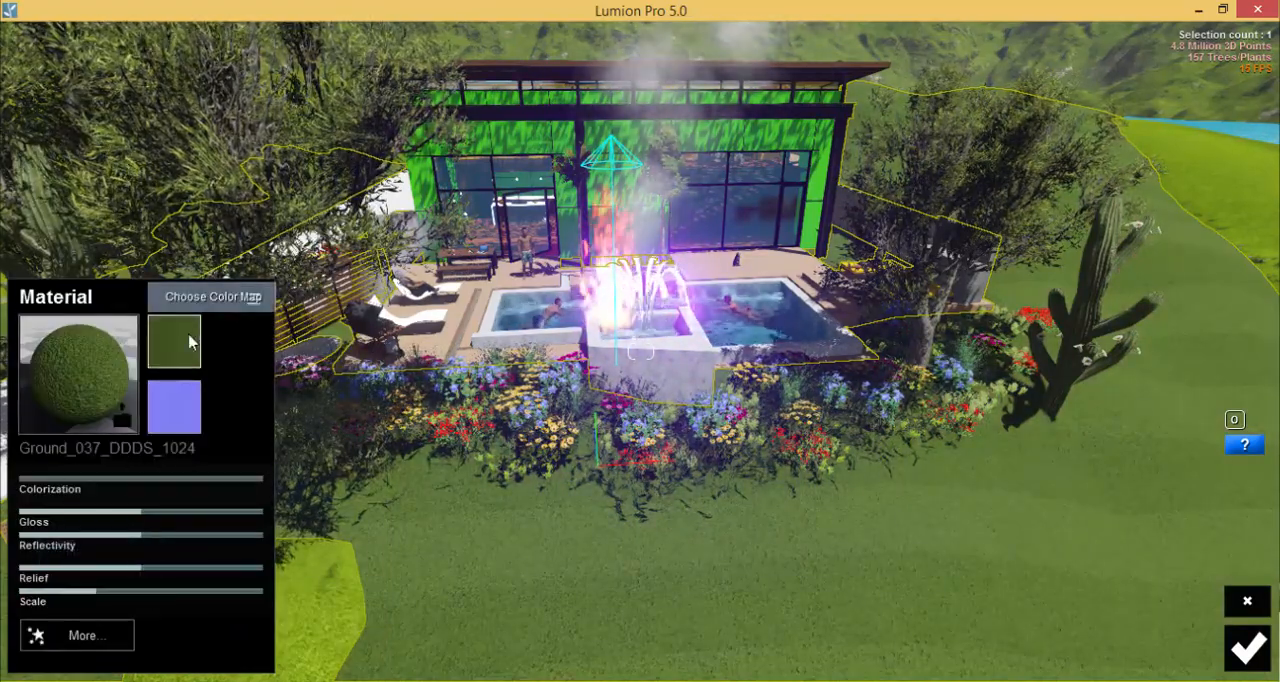
click(175, 341)
click(1038, 566)
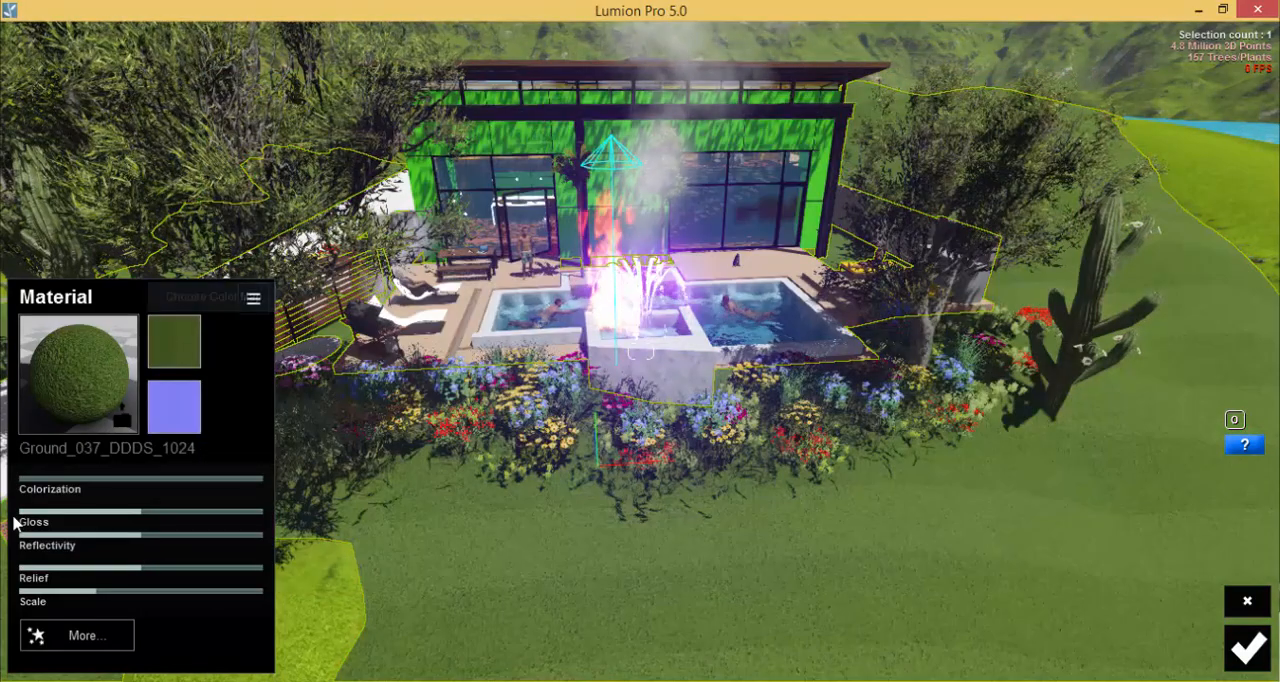
Tint the landscape's grass material bright yellow with a moderate Colorization and save it.
click(35, 480)
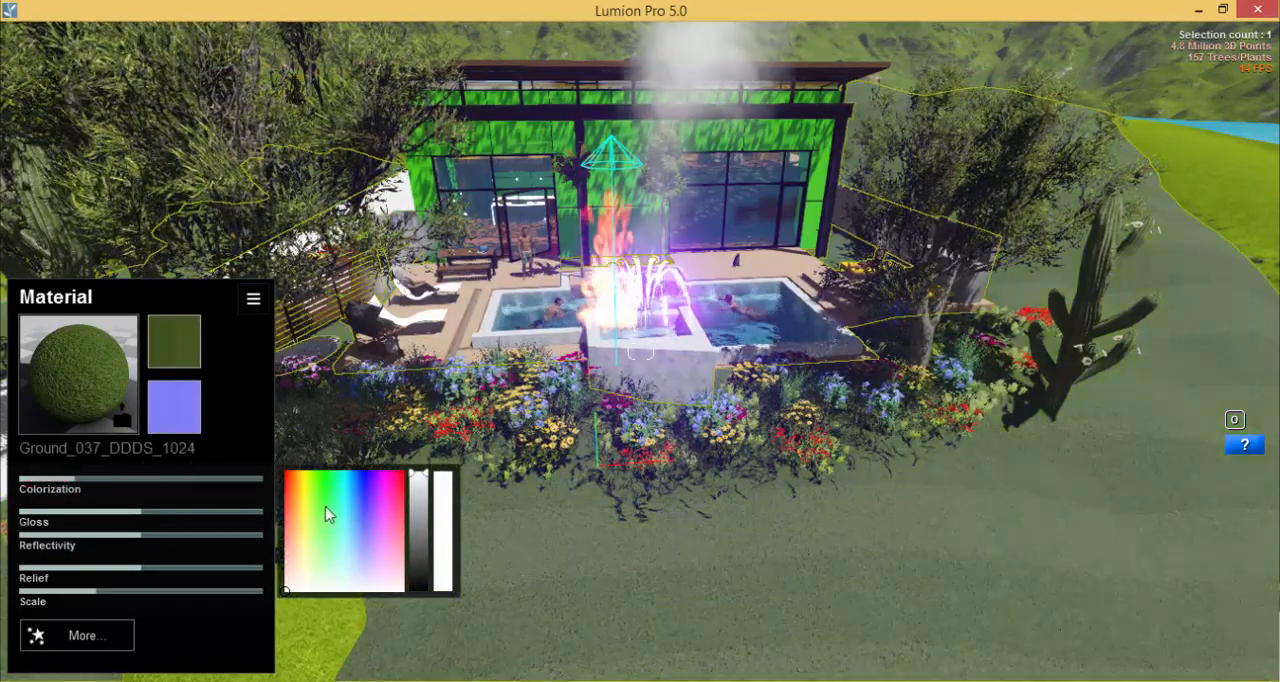
drag(325, 506, 319, 480)
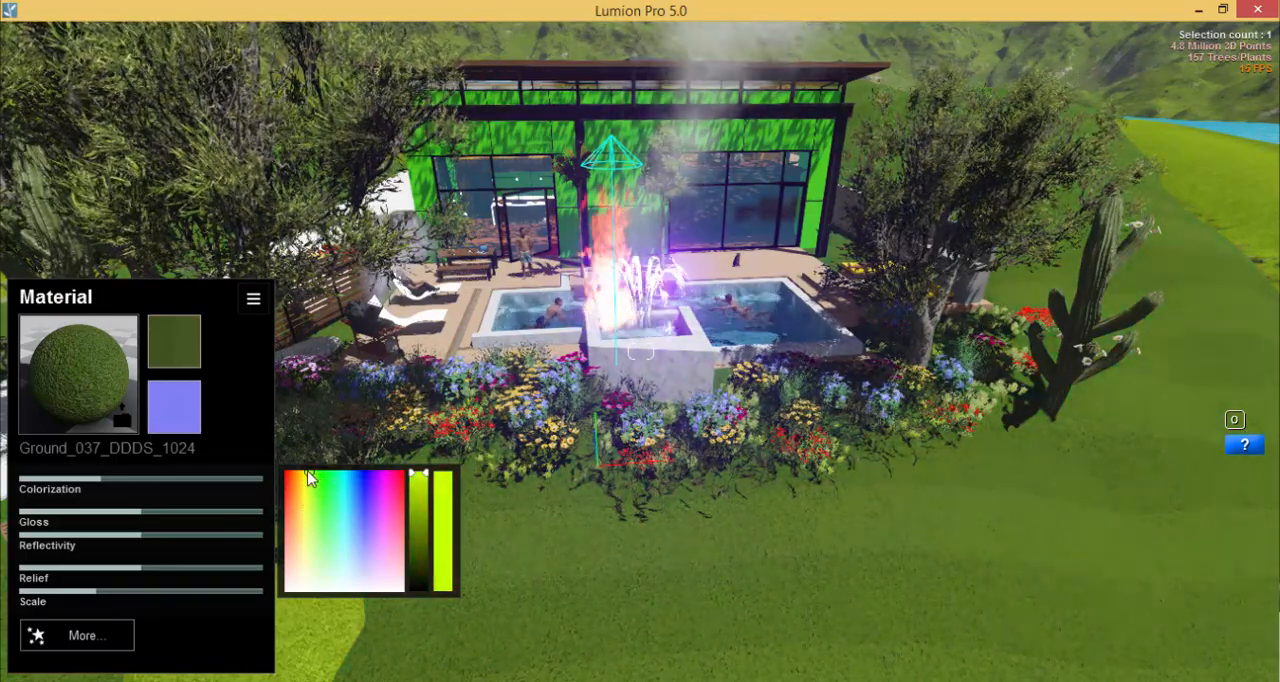
click(303, 478)
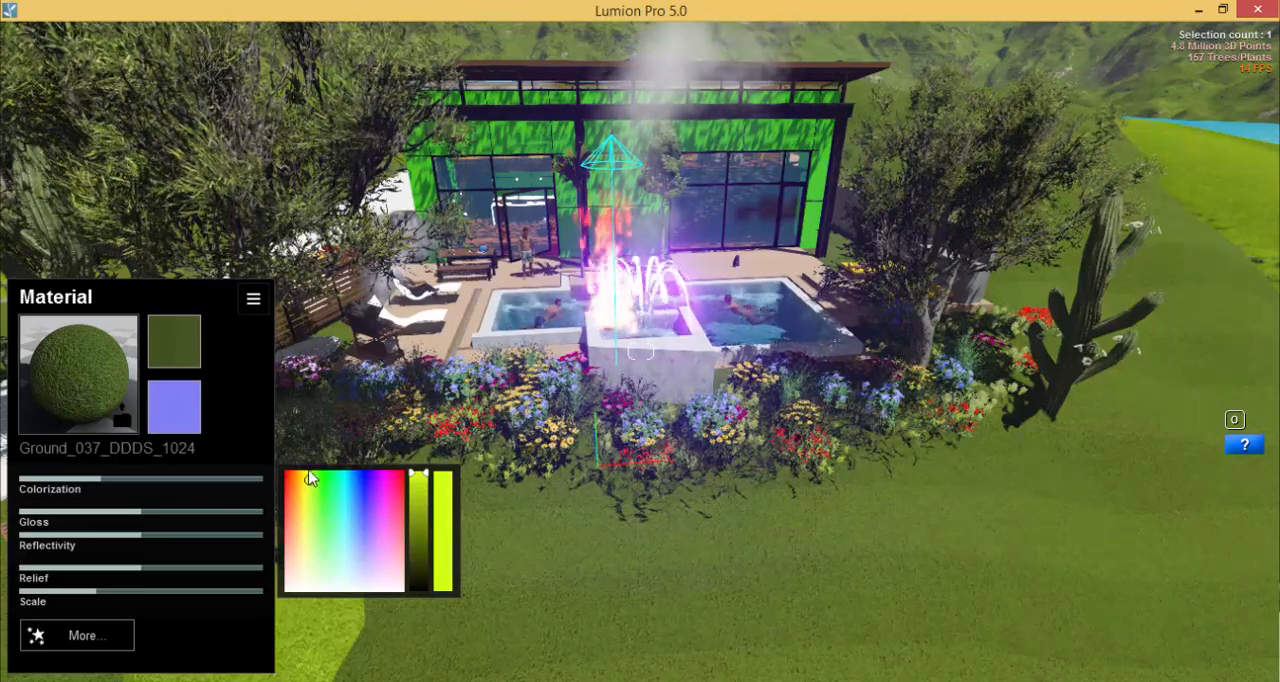
drag(302, 468, 306, 469)
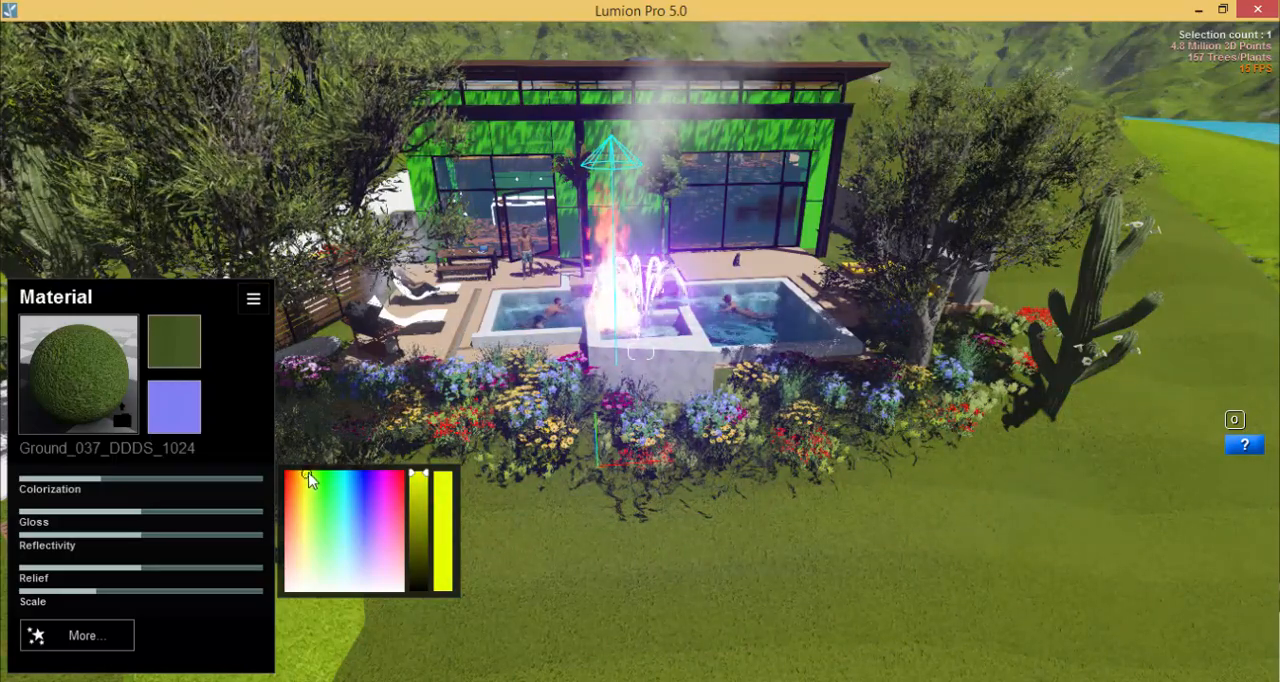
right_drag(735, 400, 674, 434)
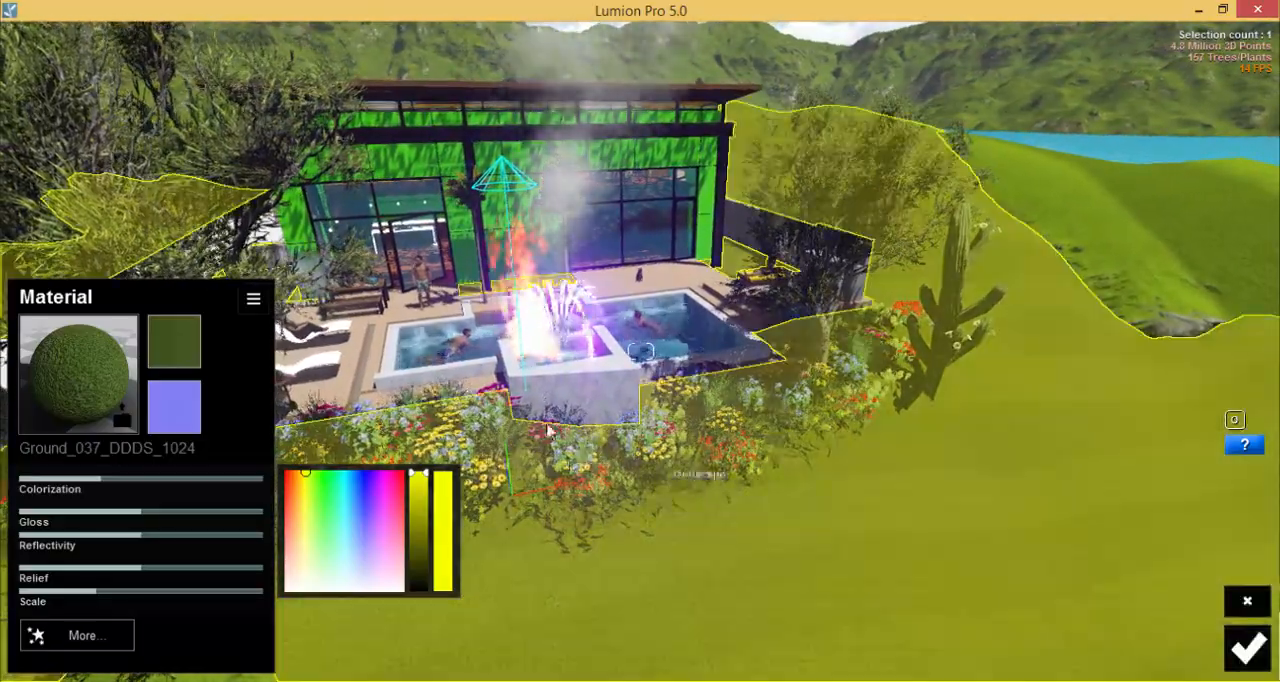
middle_drag(432, 380, 560, 415)
scroll(560, 415, up, 5)
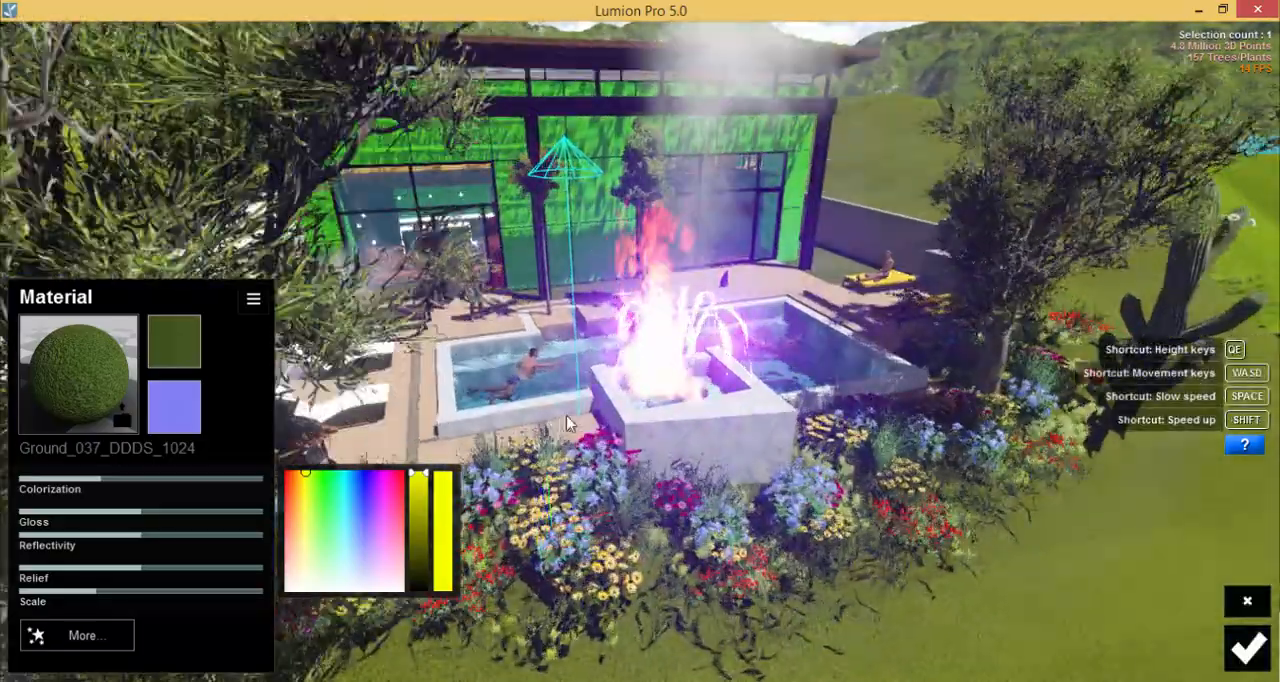
key(Escape)
Select the house's roof surface for material editing and open the Outdoor collection of roof tile materials.
scroll(541, 432, down, 5)
right_drag(541, 432, 523, 177)
key(q)
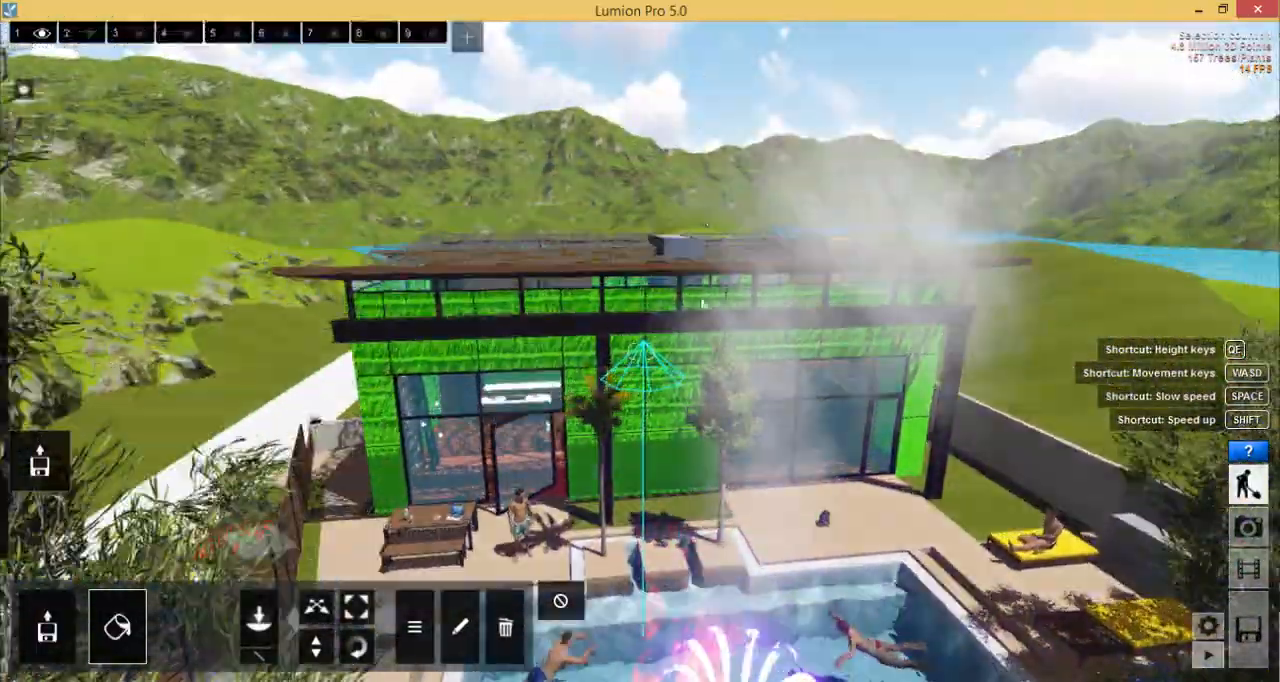
right_drag(672, 301, 668, 230)
key(q)
right_drag(664, 110, 656, 192)
key(q)
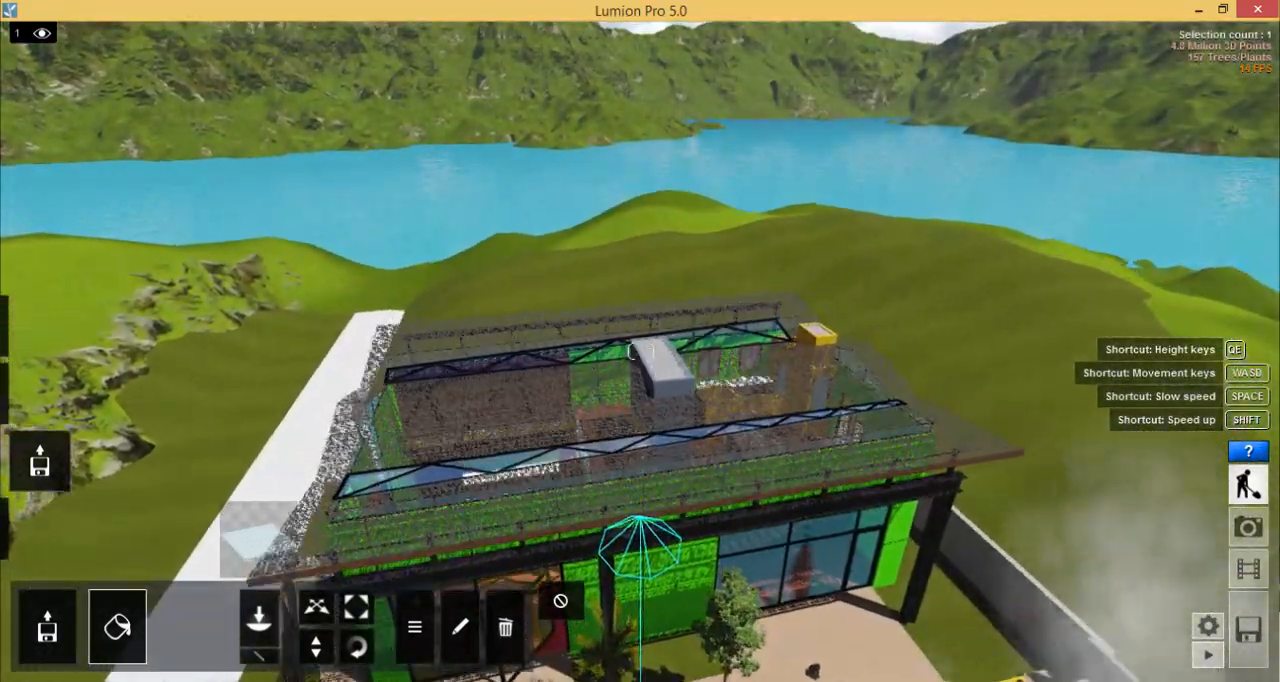
right_drag(300, 330, 329, 420)
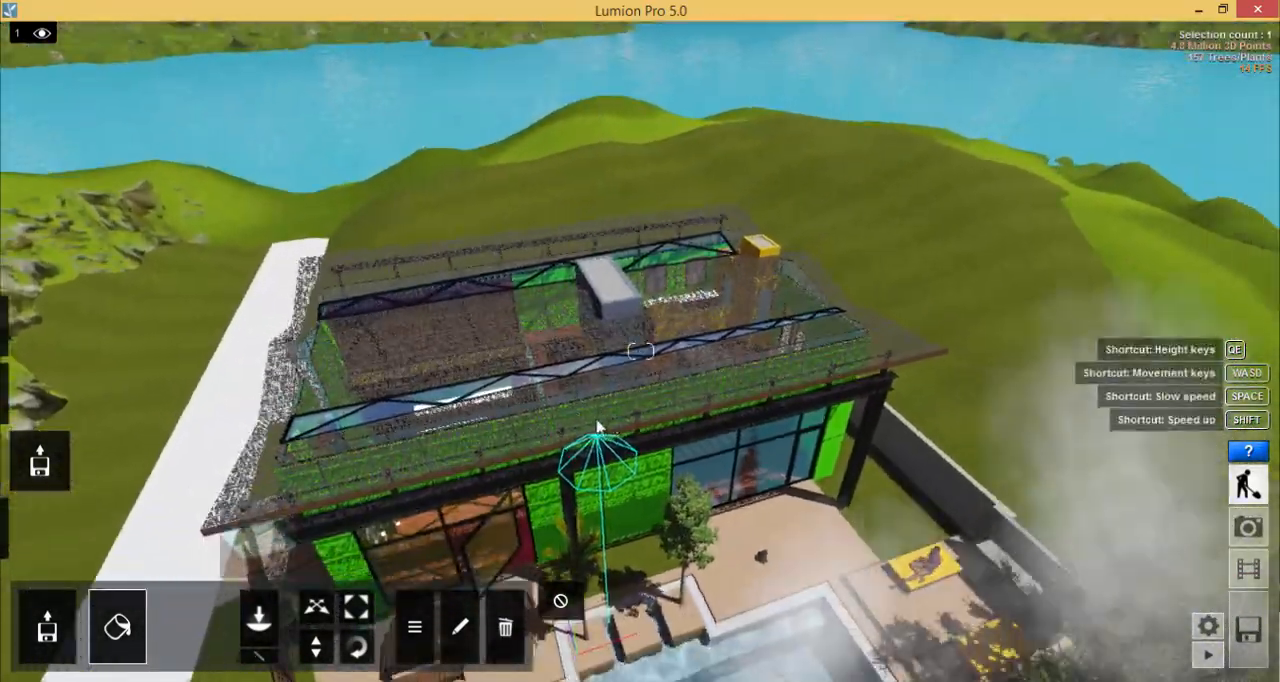
key(a)
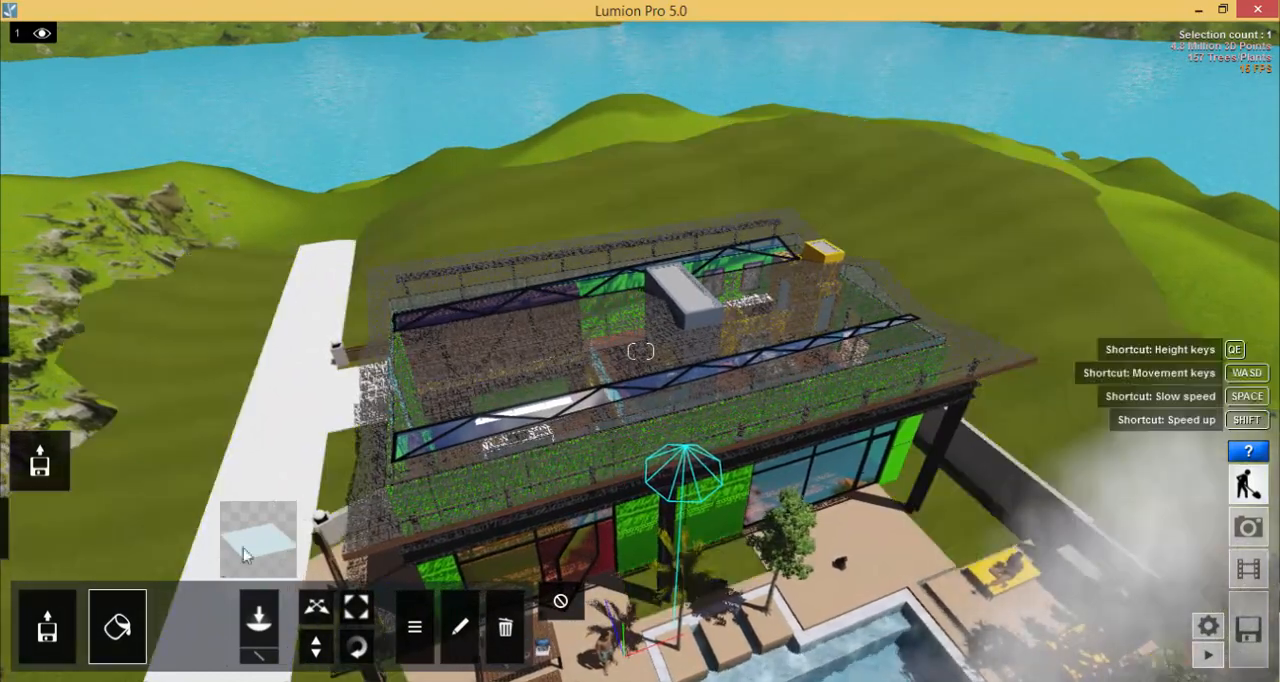
click(516, 467)
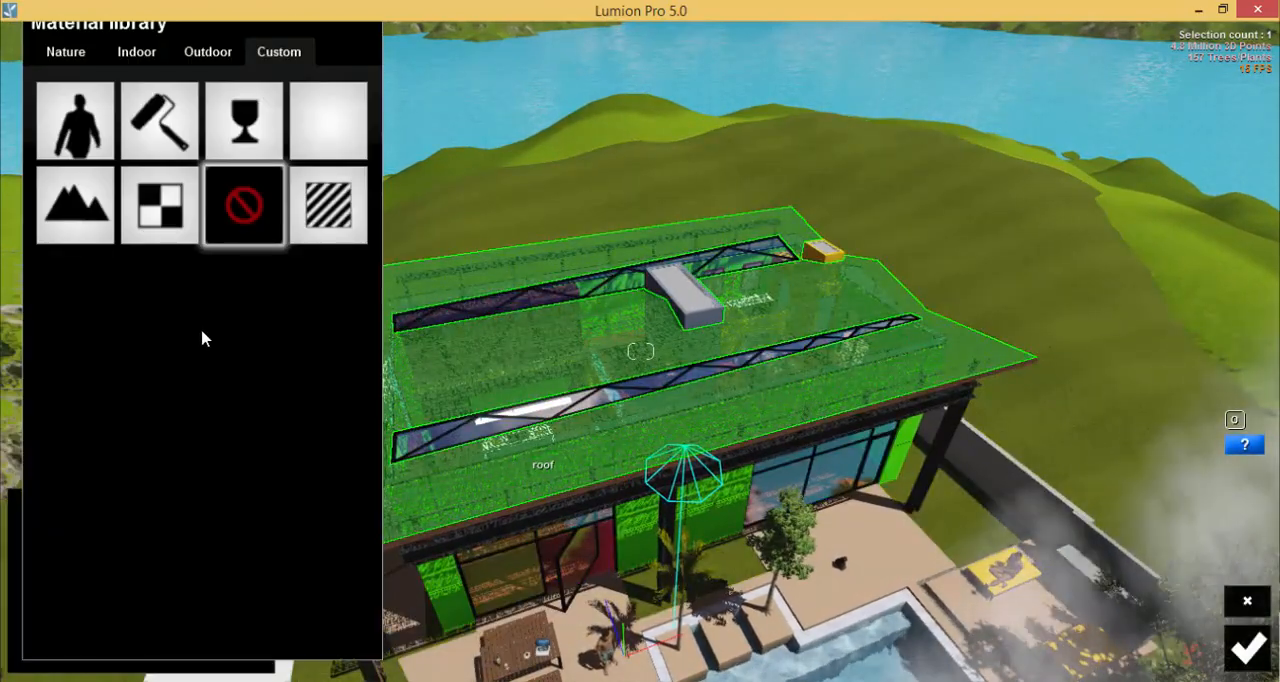
click(210, 52)
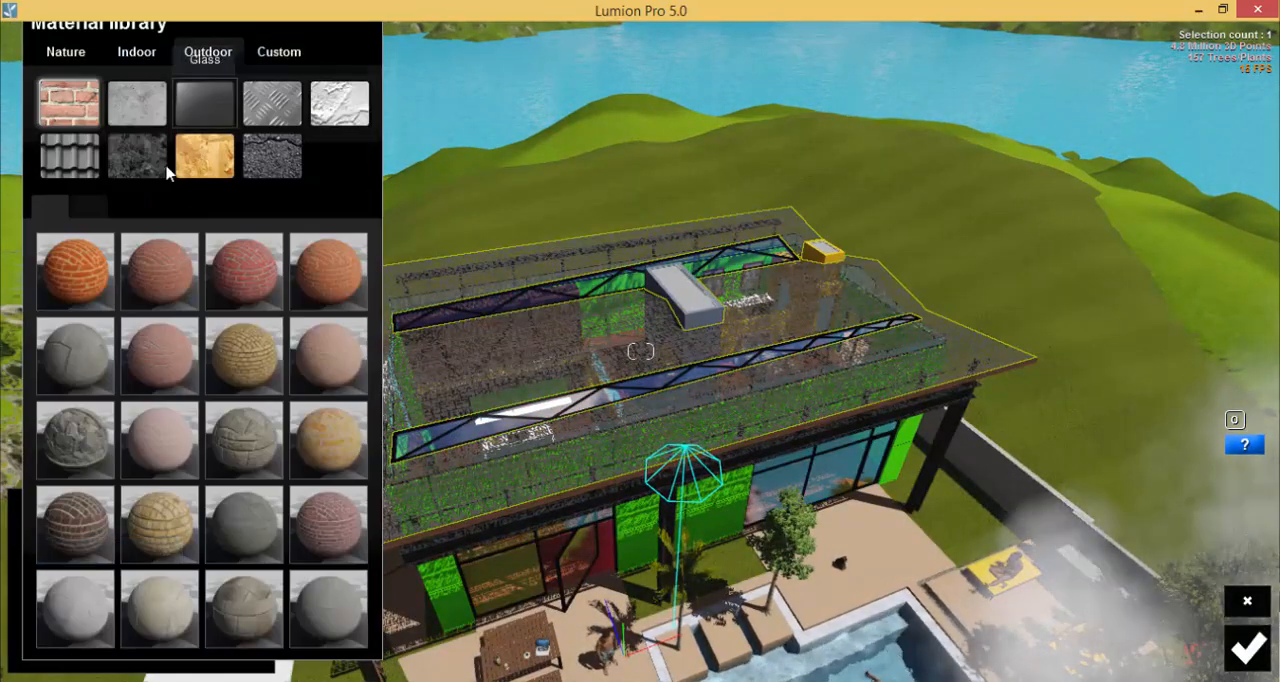
click(70, 157)
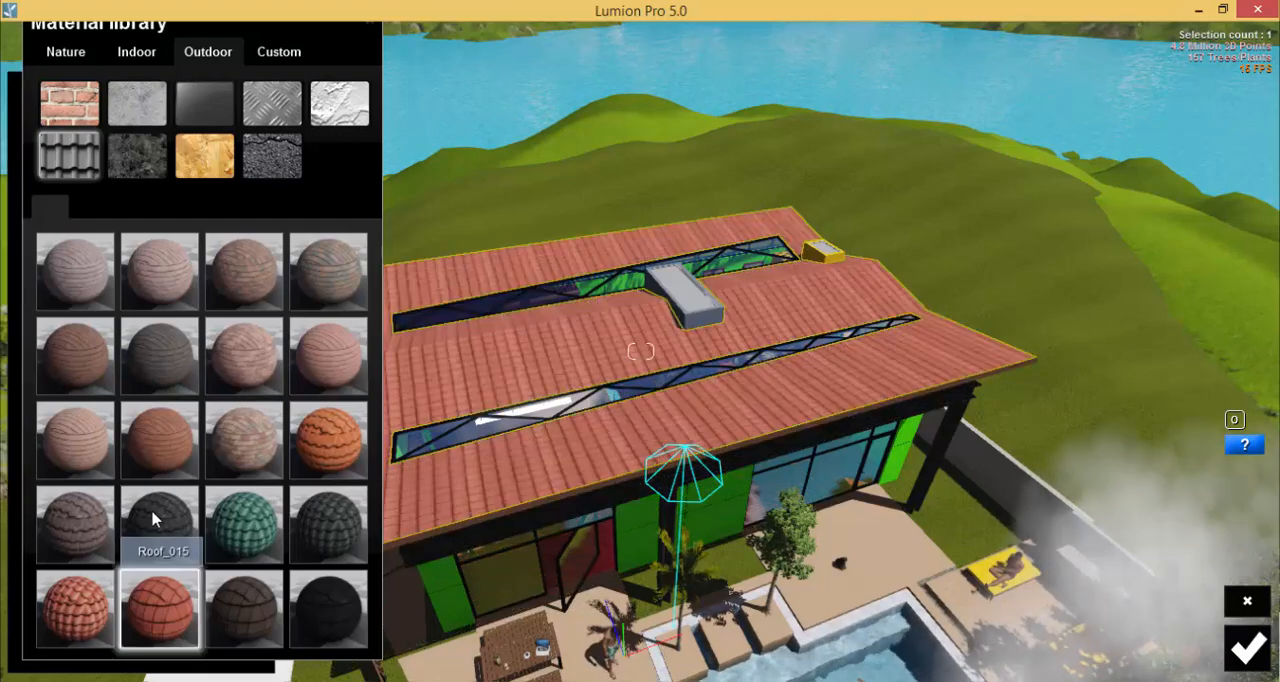
Try the tile materials Roof_015 and Roof_015A on the roof, and apply Roof_015B instead.
click(155, 519)
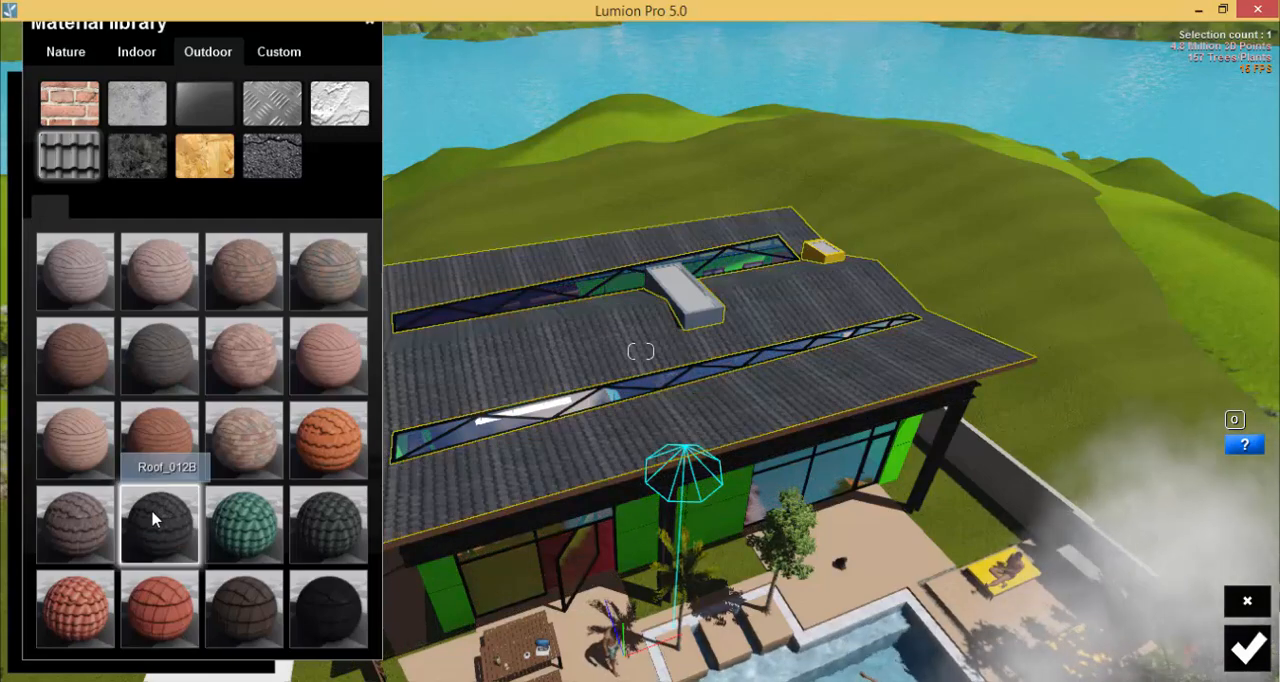
click(281, 623)
click(344, 608)
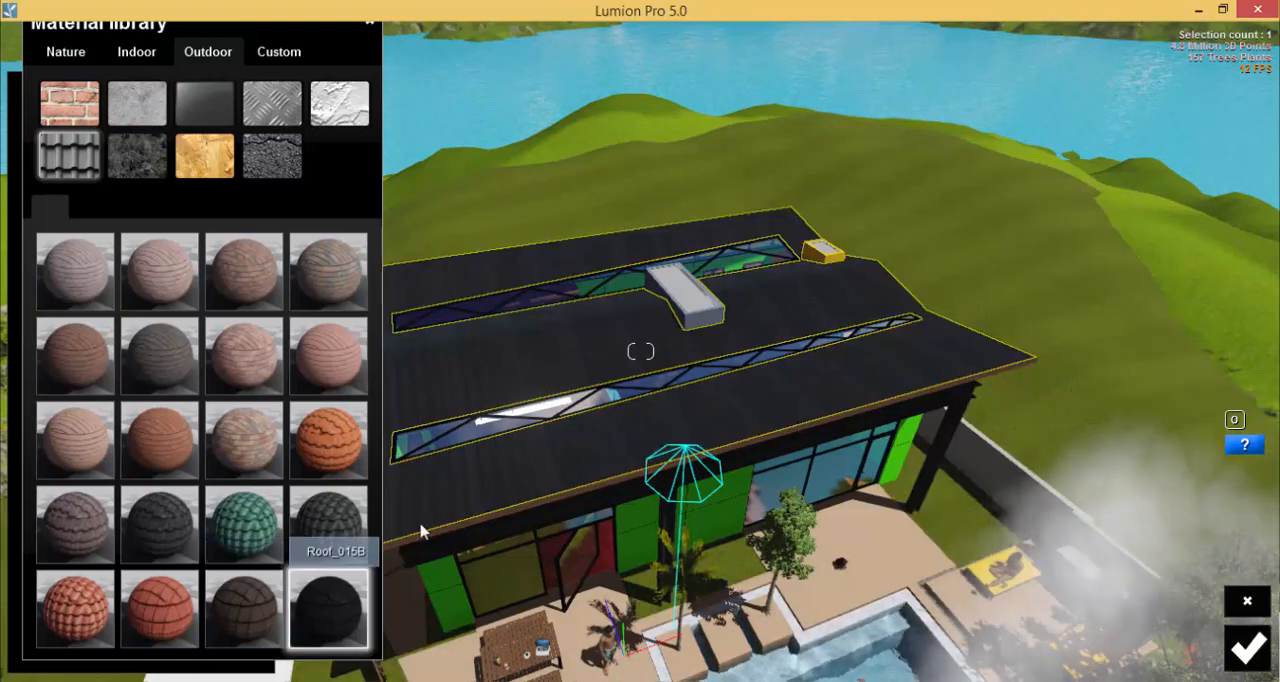
Rotate the Roof_015B tile texture on the roof by raising its orientation Heading to about a quarter.
middle_drag(425, 468, 690, 471)
scroll(555, 502, up, 3)
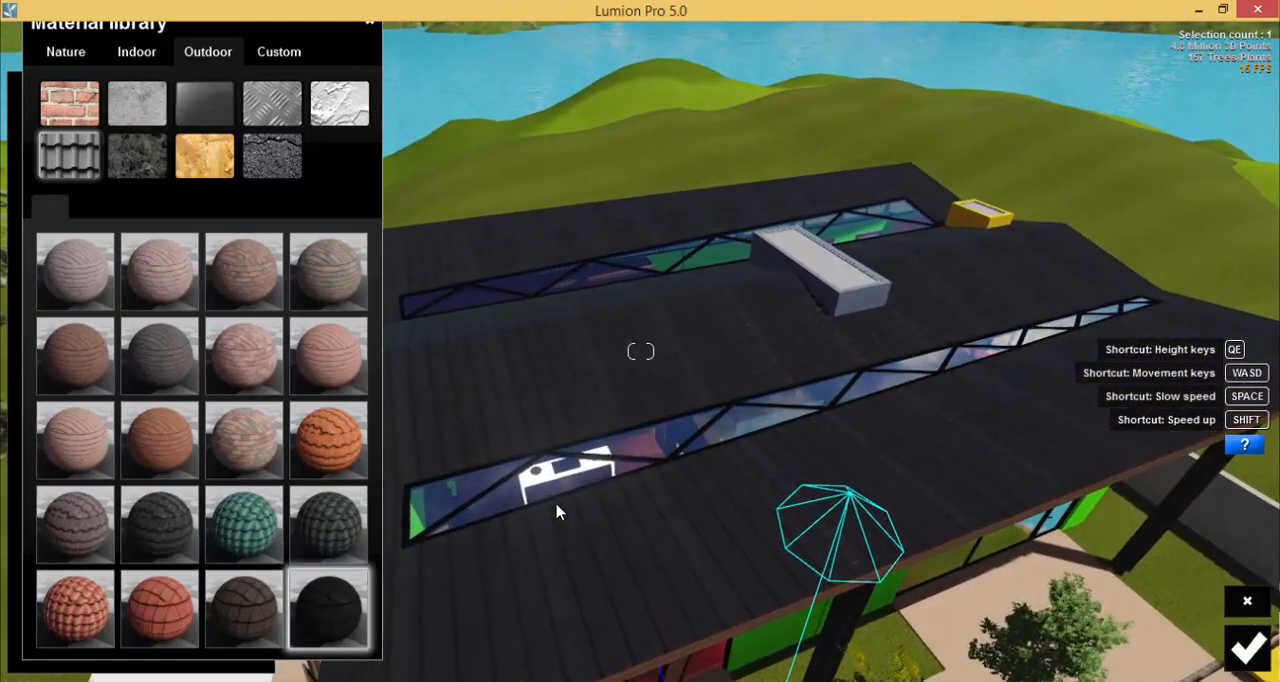
scroll(556, 505, up, 5)
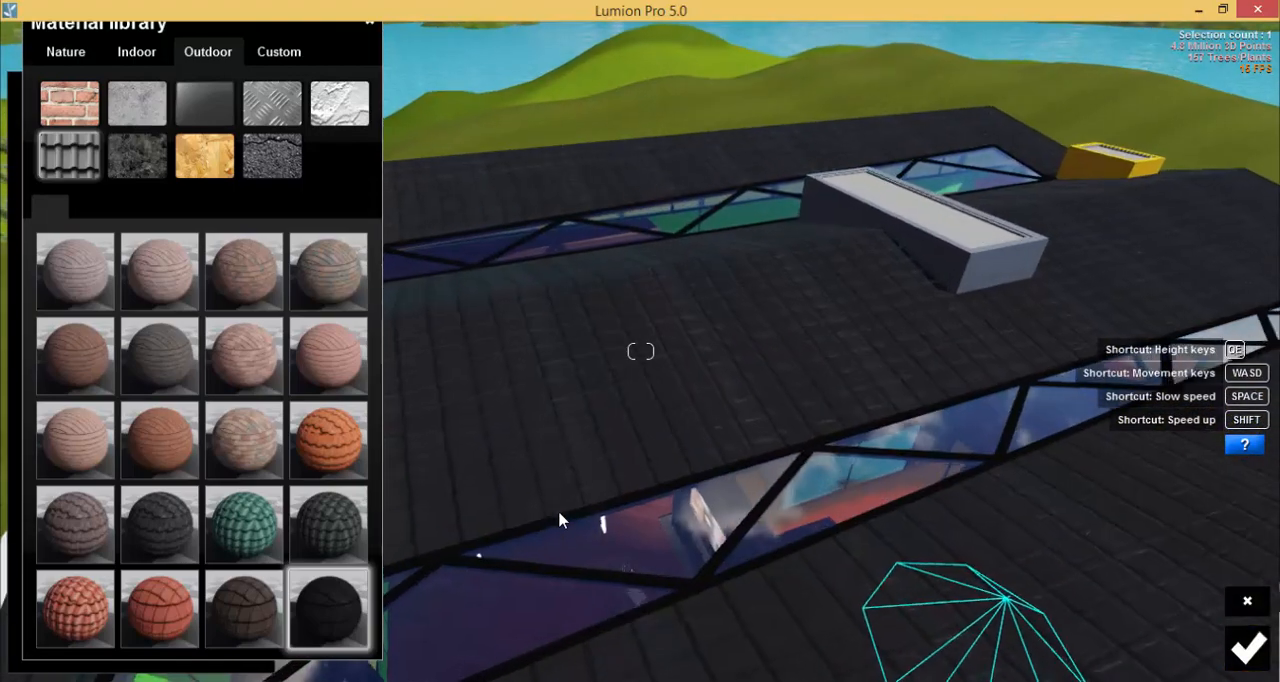
click(316, 611)
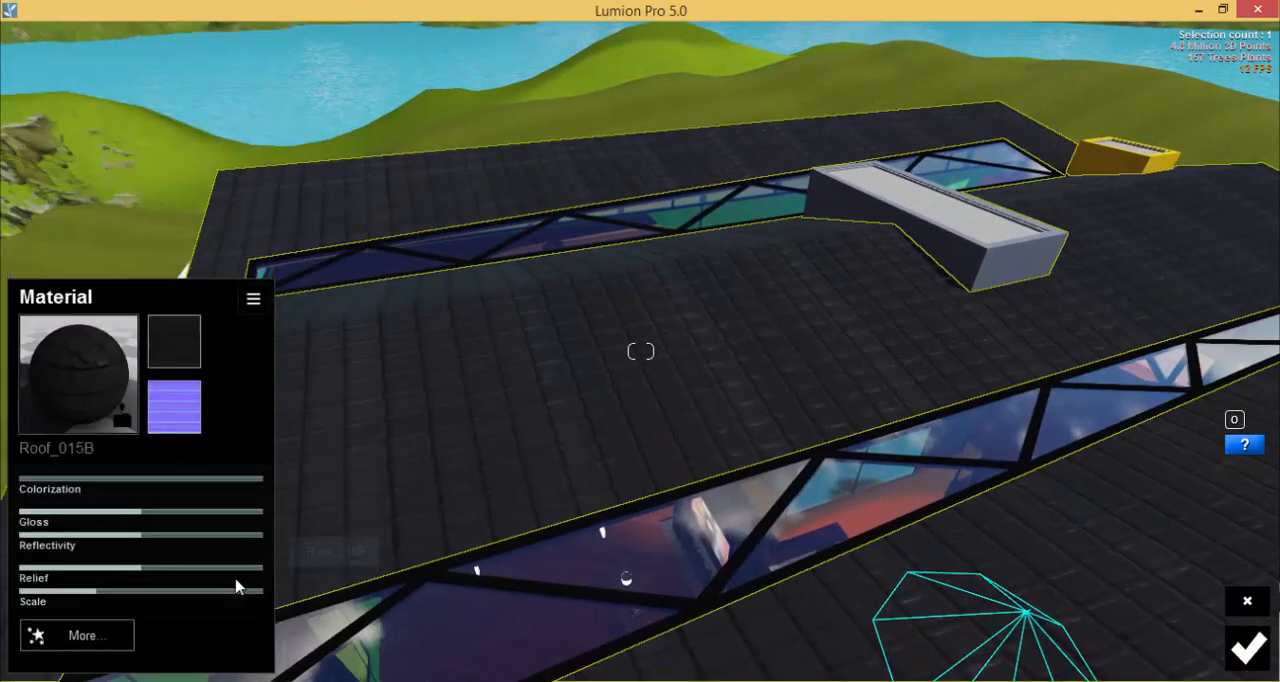
click(64, 645)
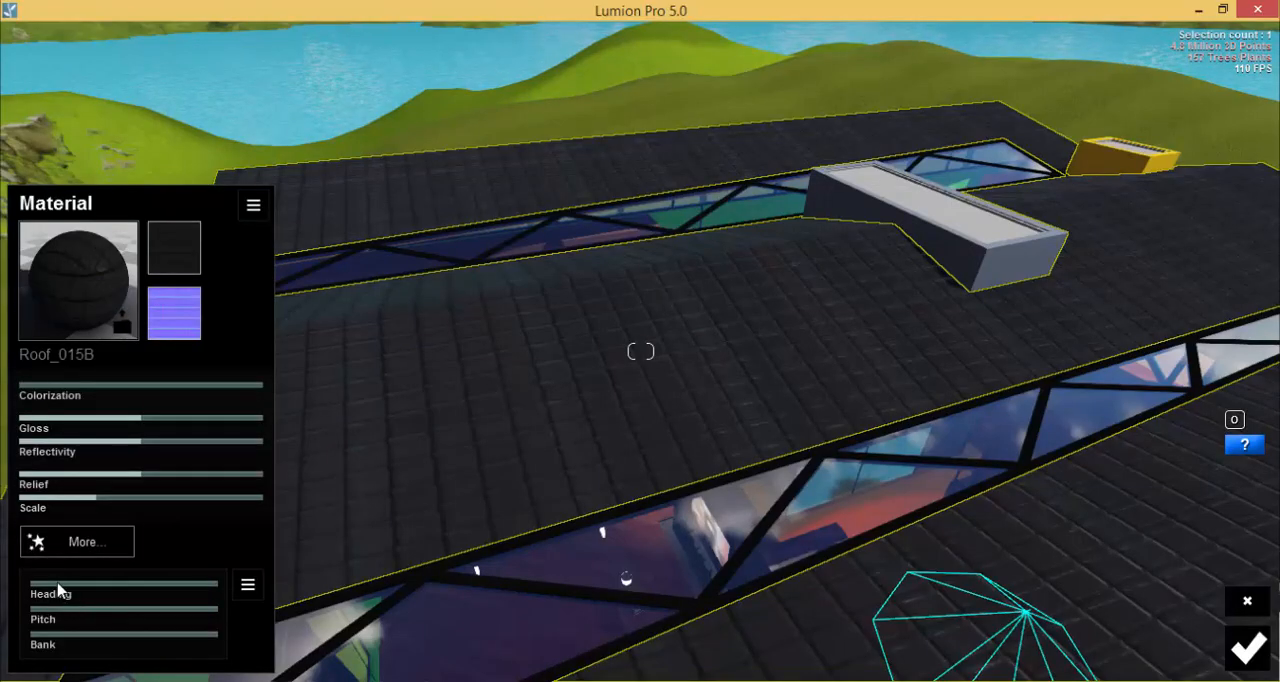
mouse_move(58, 590)
mouse_down()
mouse_move(123, 594)
mouse_move(82, 597)
mouse_up()
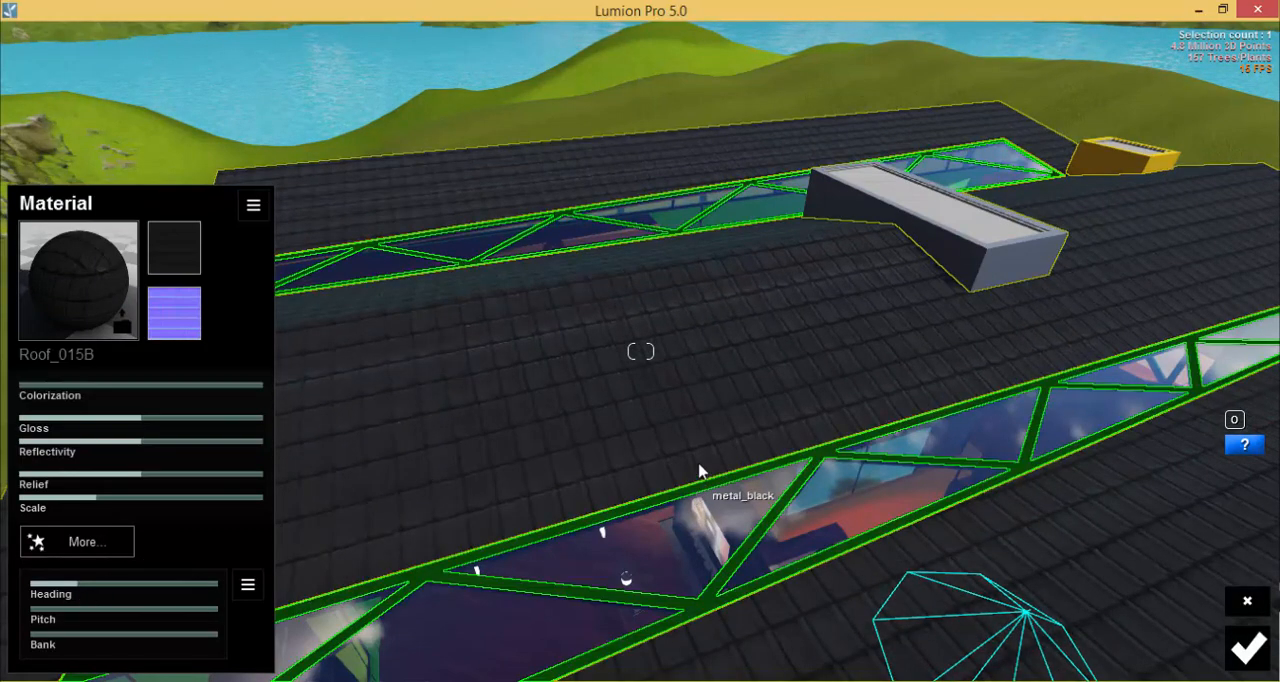
Check the tiled roof, the facade and the pool terrace from several viewpoints, and save the roof material.
key(s)
key(w)
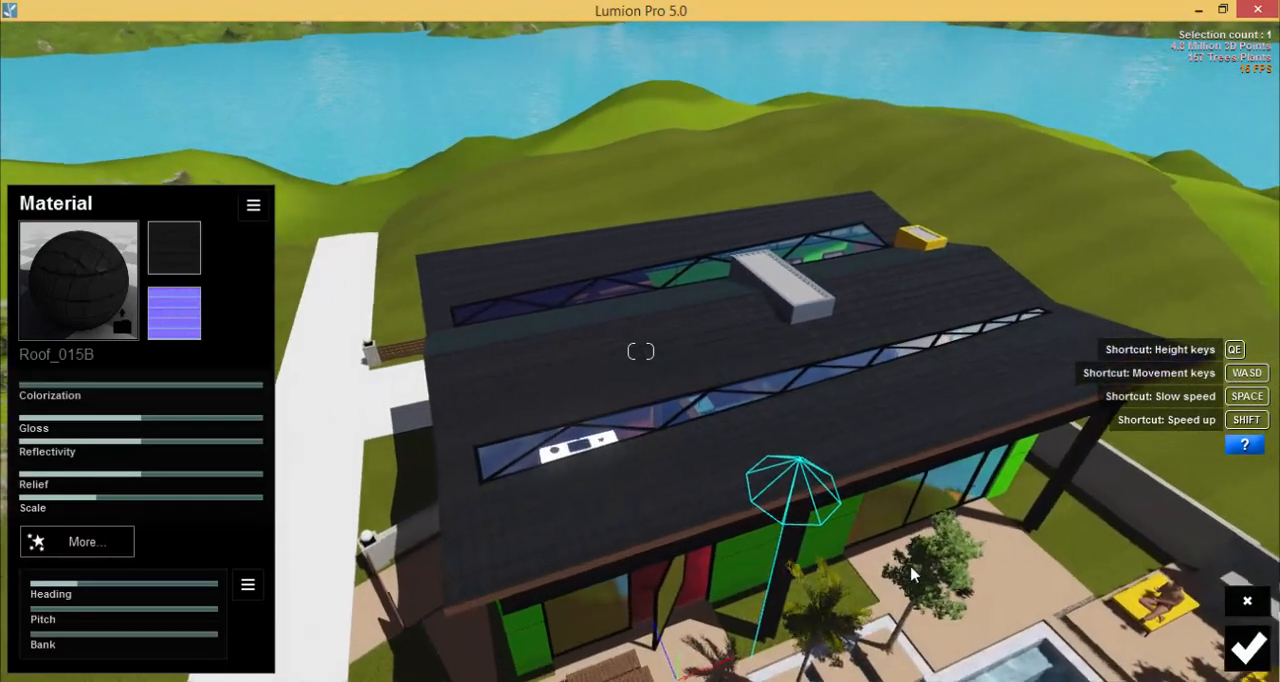
right_drag(912, 571, 914, 487)
key(s)
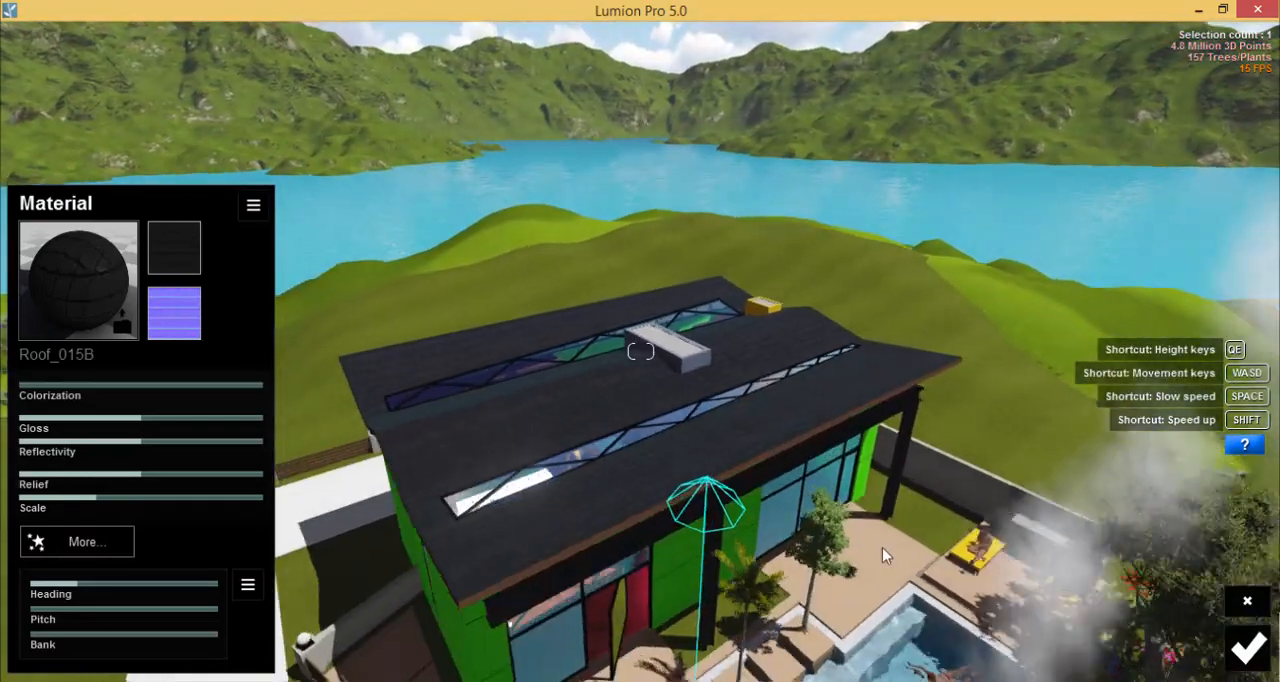
key(e)
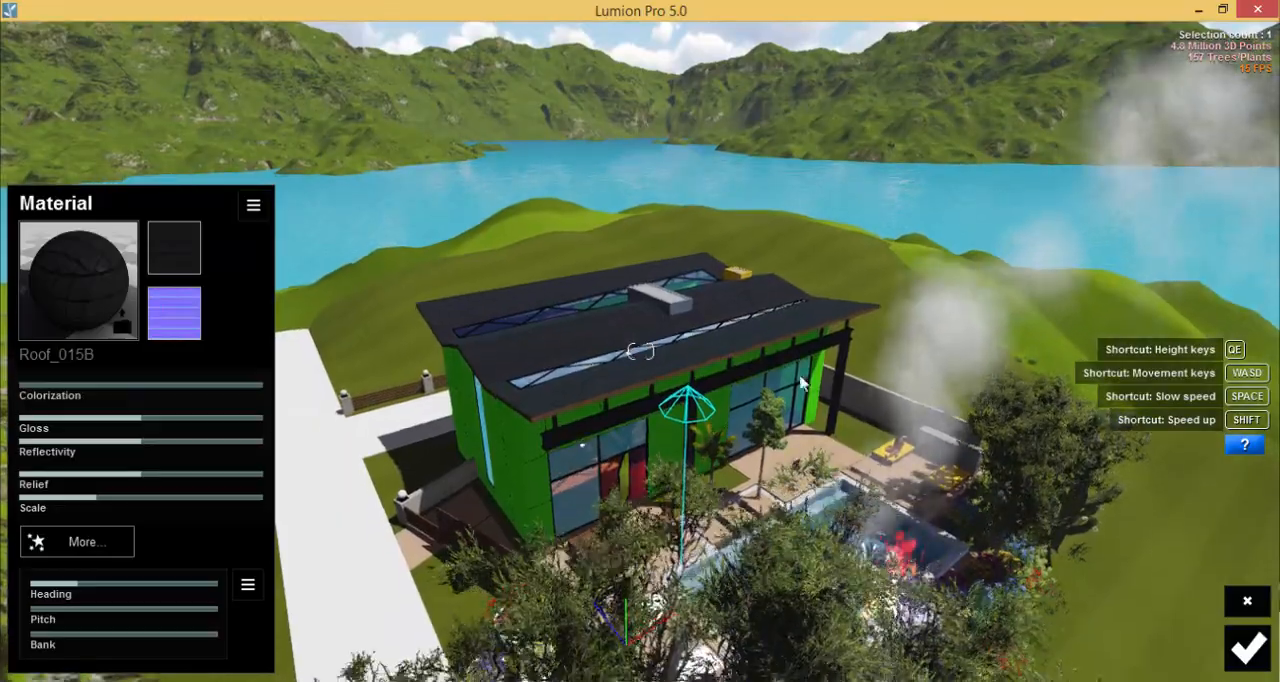
key(w)
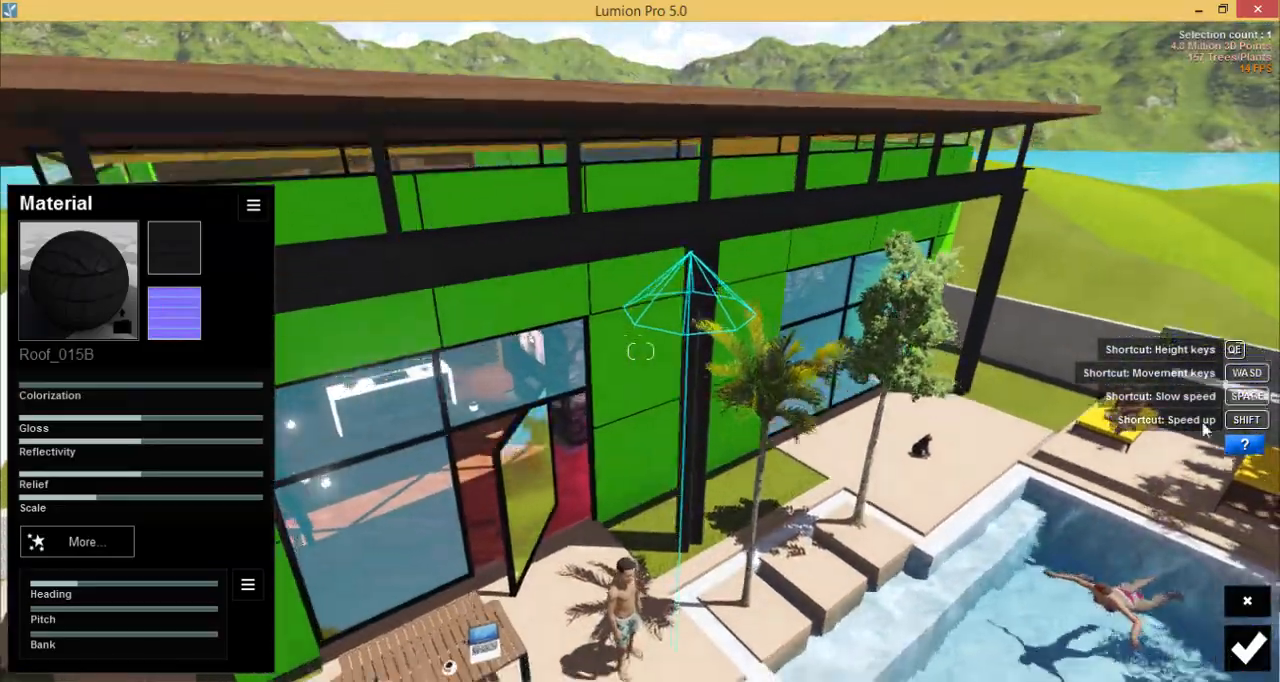
right_drag(1205, 430, 815, 478)
key(d)
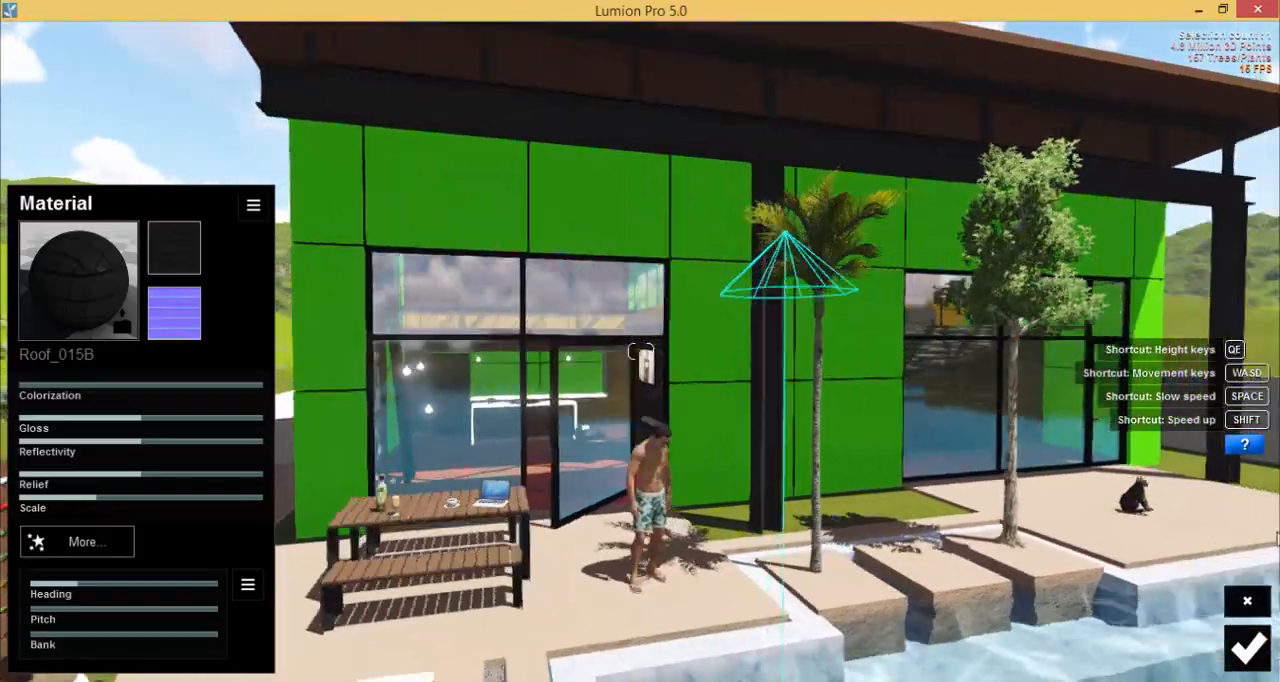
right_drag(600, 478, 793, 305)
key(q)
right_drag(614, 400, 637, 390)
key(s)
right_drag(531, 456, 756, 408)
click(1256, 641)
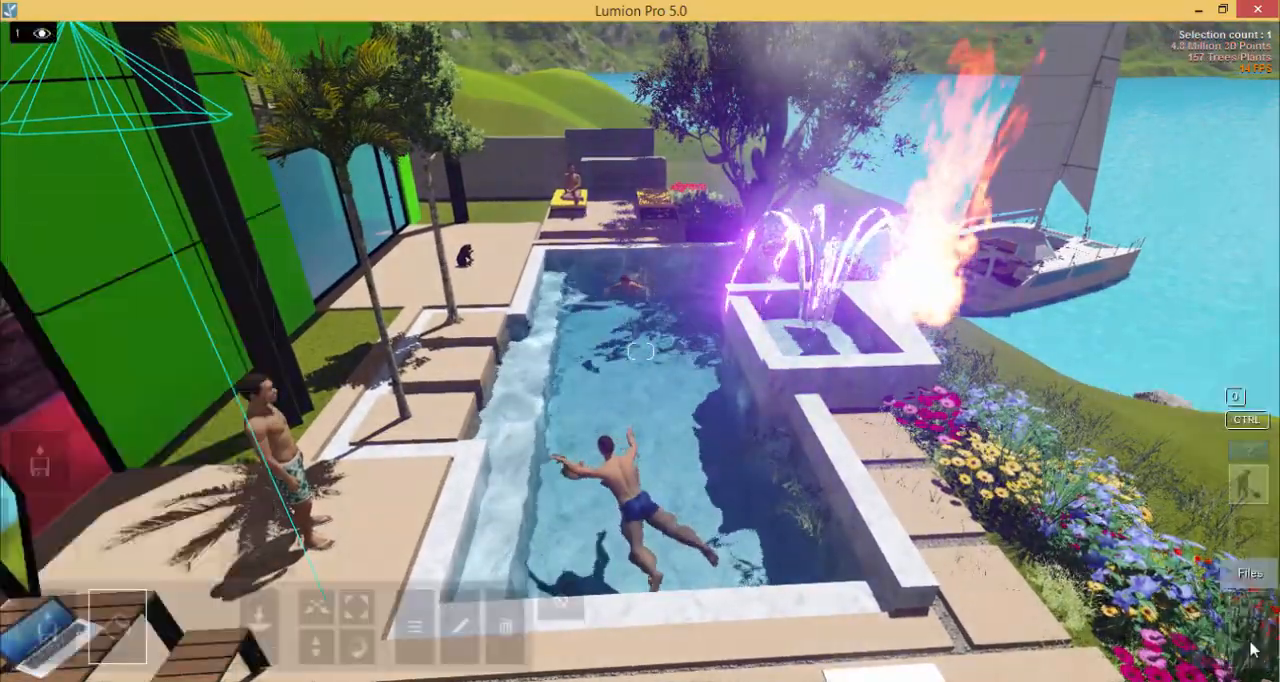
Try a bright green colour on the pool water, recolour it light blue instead, and set Color Density to zero.
click(663, 397)
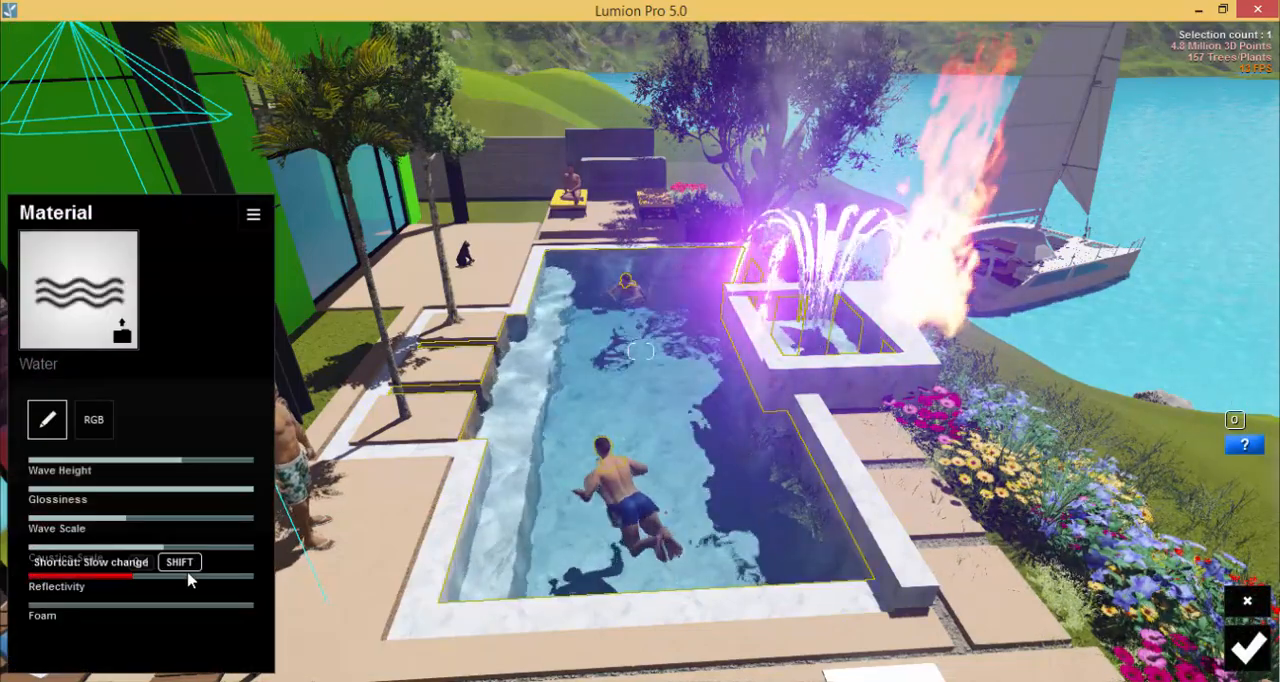
click(94, 420)
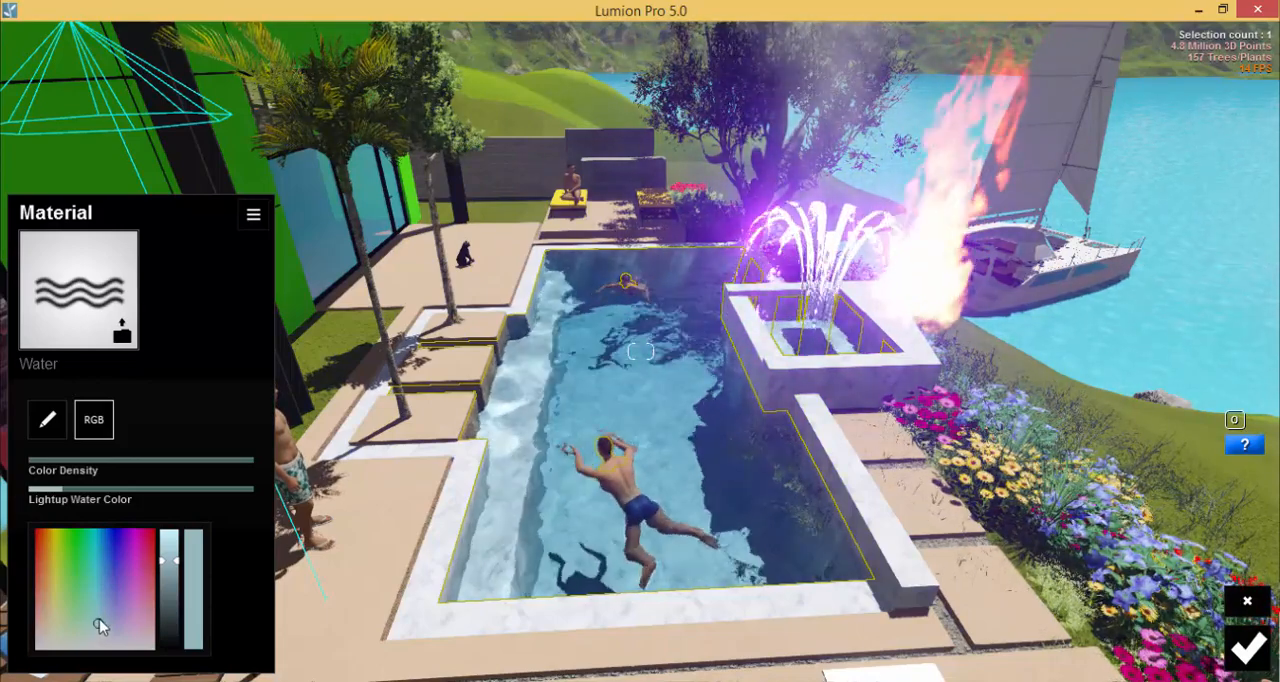
click(74, 556)
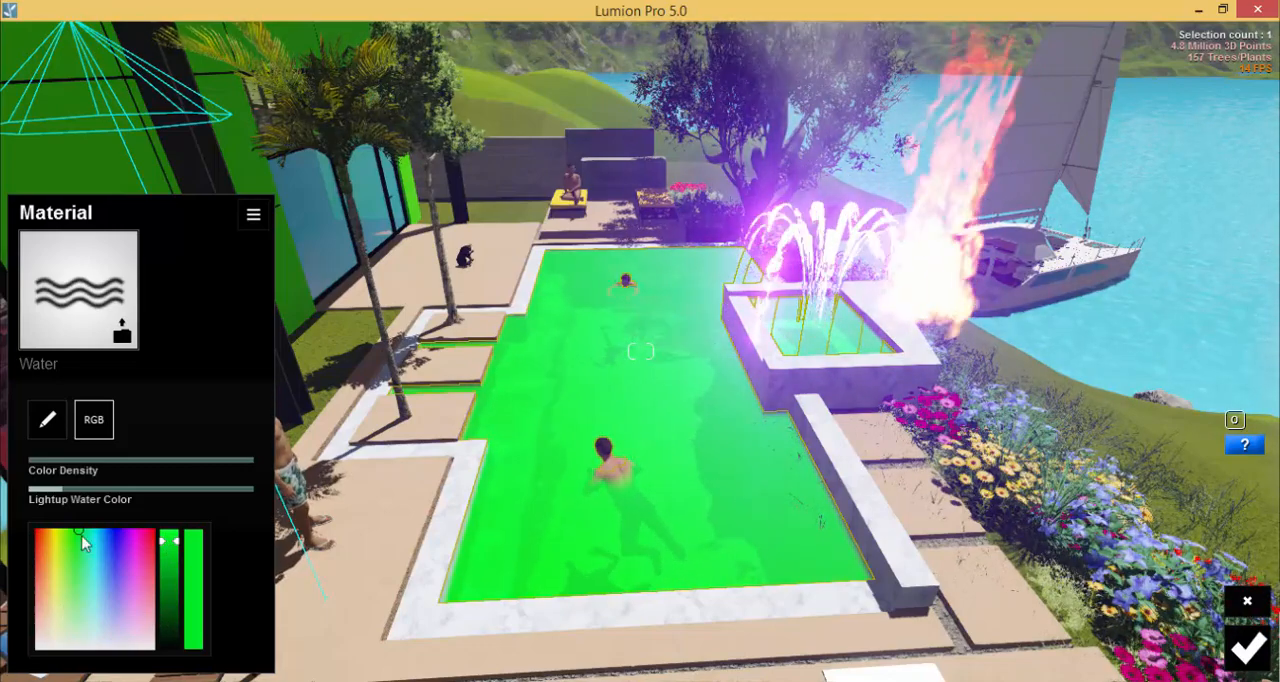
drag(77, 538, 38, 538)
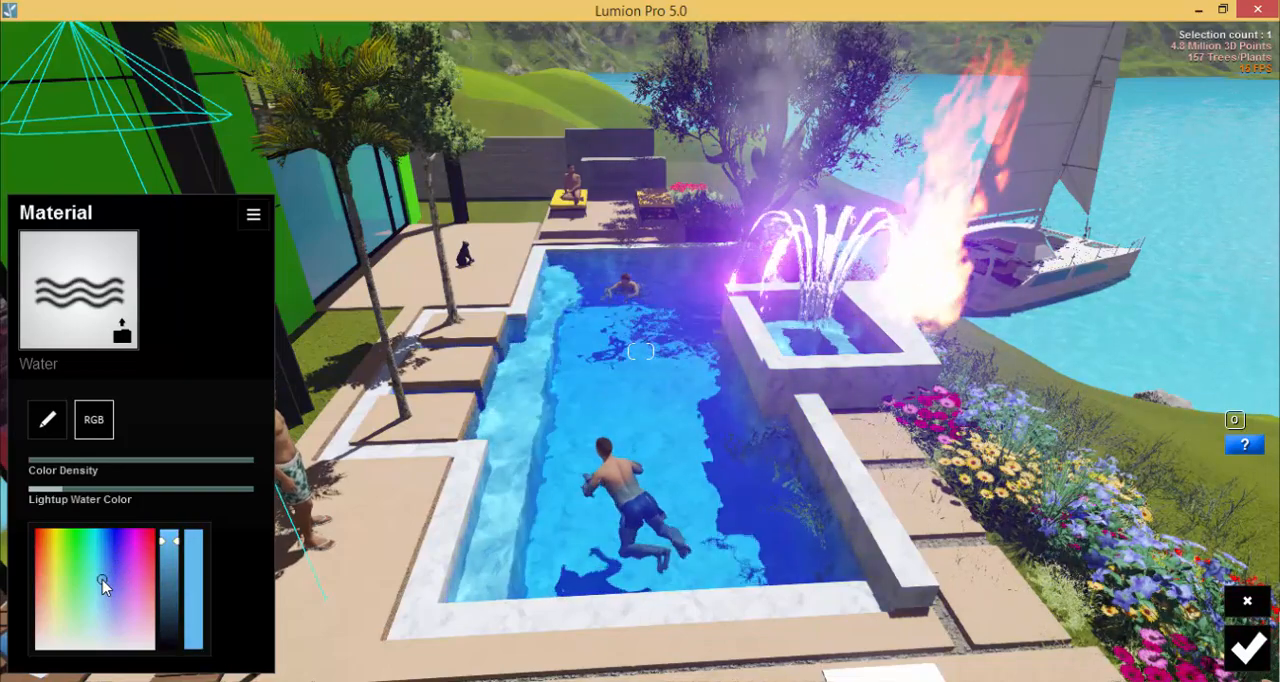
mouse_move(102, 583)
mouse_down()
mouse_move(97, 597)
mouse_move(97, 573)
mouse_move(114, 590)
mouse_move(100, 593)
mouse_move(105, 584)
mouse_up()
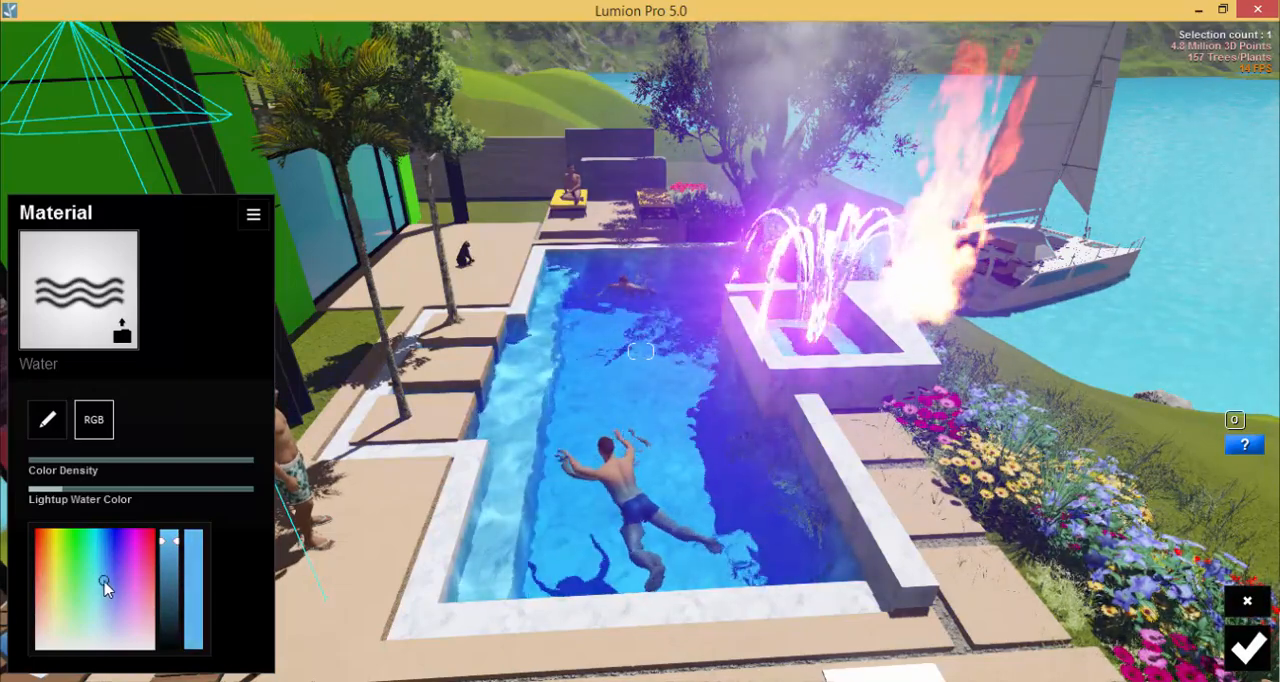
drag(87, 459, 28, 460)
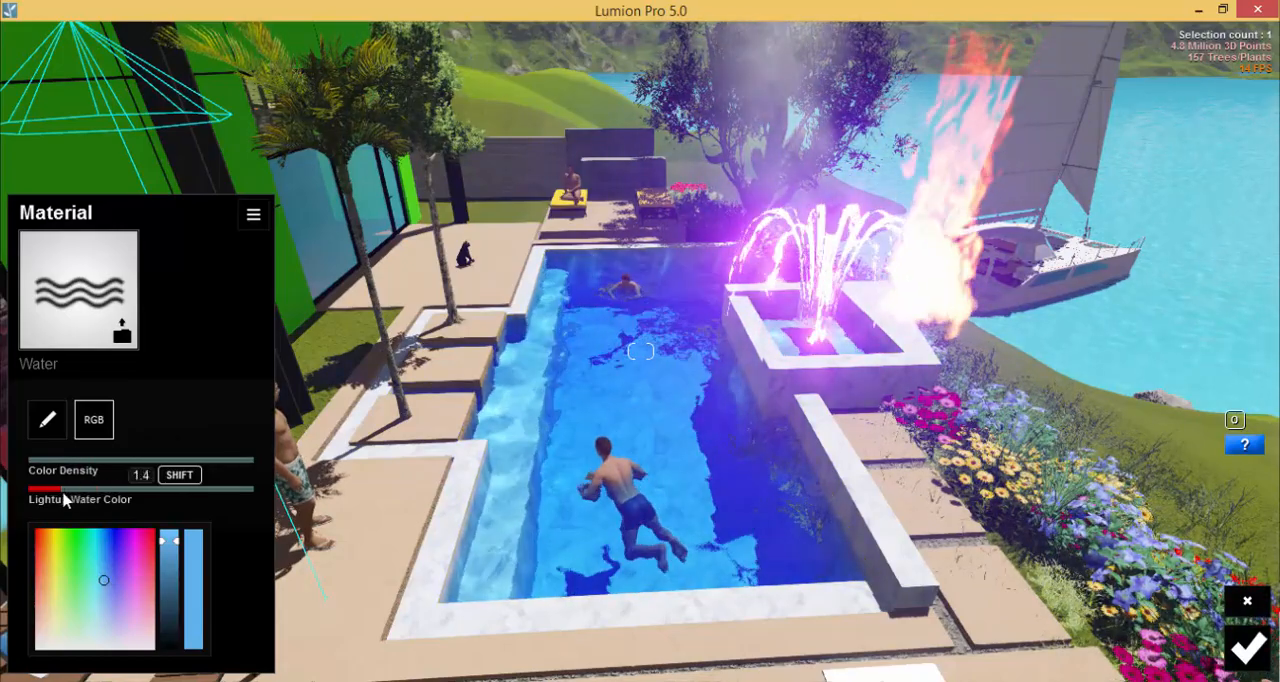
Raise the pool water's Foam to about 0.7, its Reflectivity to maximum and its Caustics Scale to about three quarters.
click(48, 420)
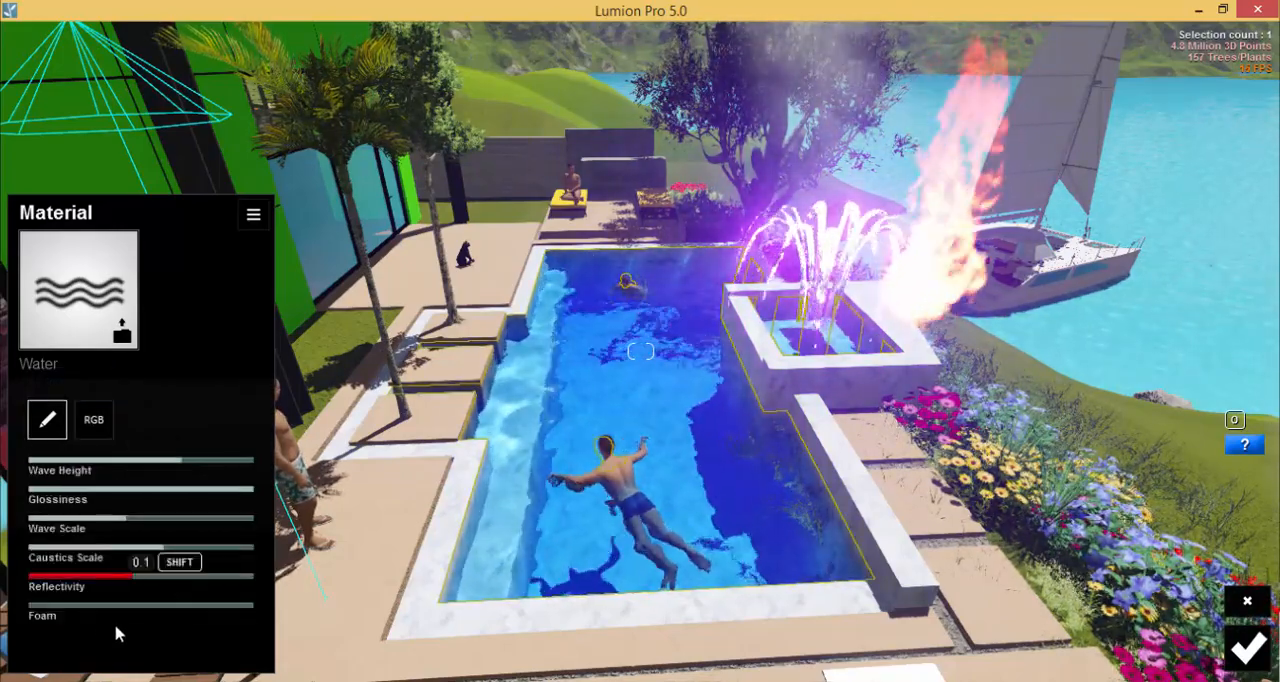
right_drag(795, 562, 648, 527)
key(w)
key(s)
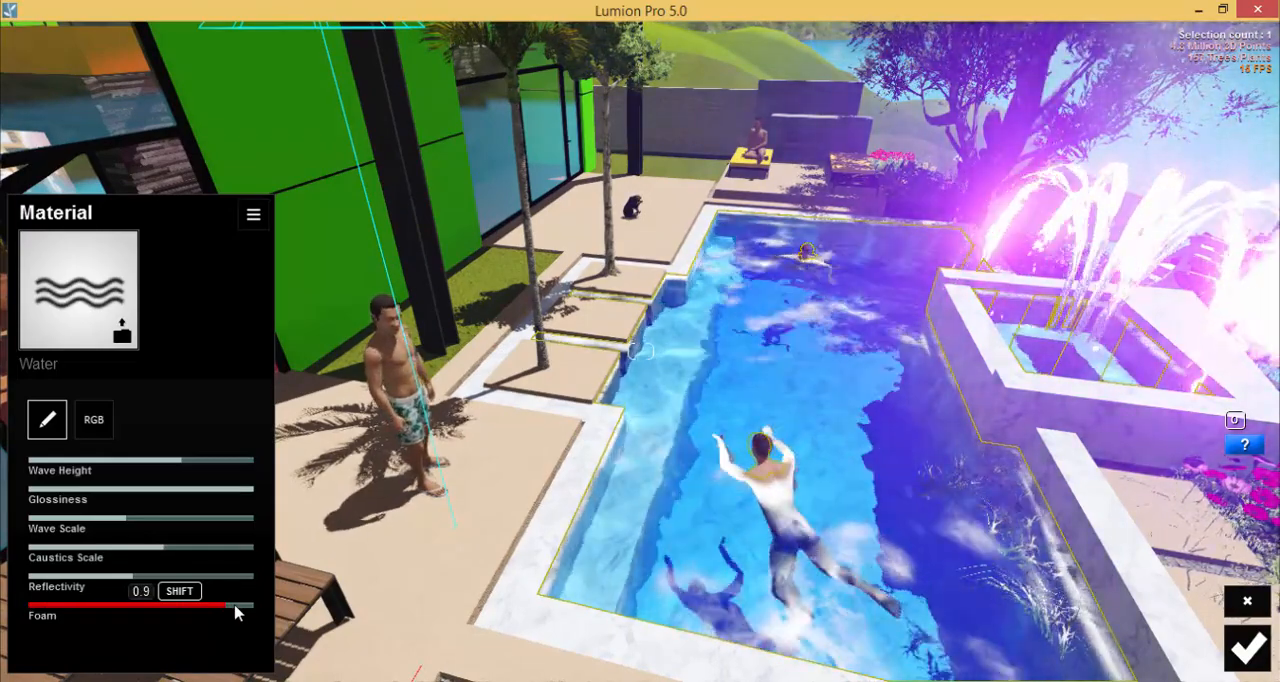
mouse_move(168, 604)
mouse_down()
mouse_move(216, 606)
mouse_move(148, 611)
mouse_move(187, 613)
mouse_up()
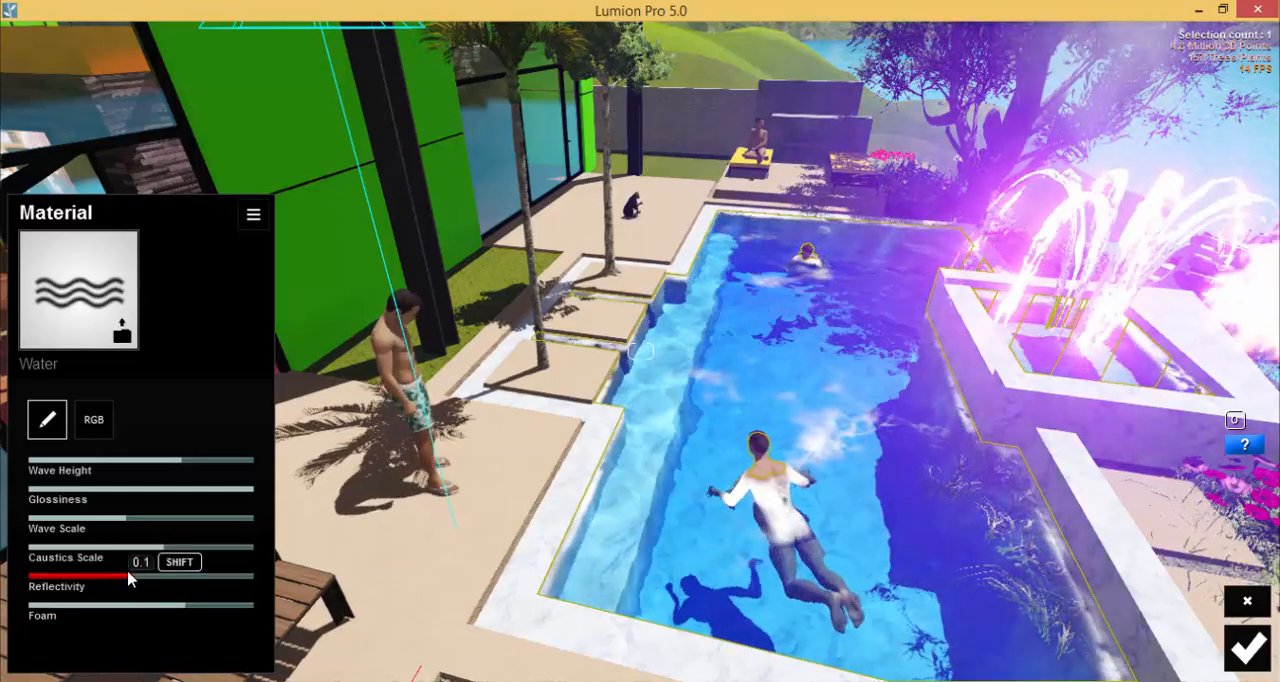
drag(129, 576, 250, 593)
drag(165, 549, 205, 551)
Examine the pool water's foam, caustics and reflections from several angles around the fountain.
right_drag(812, 442, 646, 484)
key(s)
right_drag(972, 440, 1095, 400)
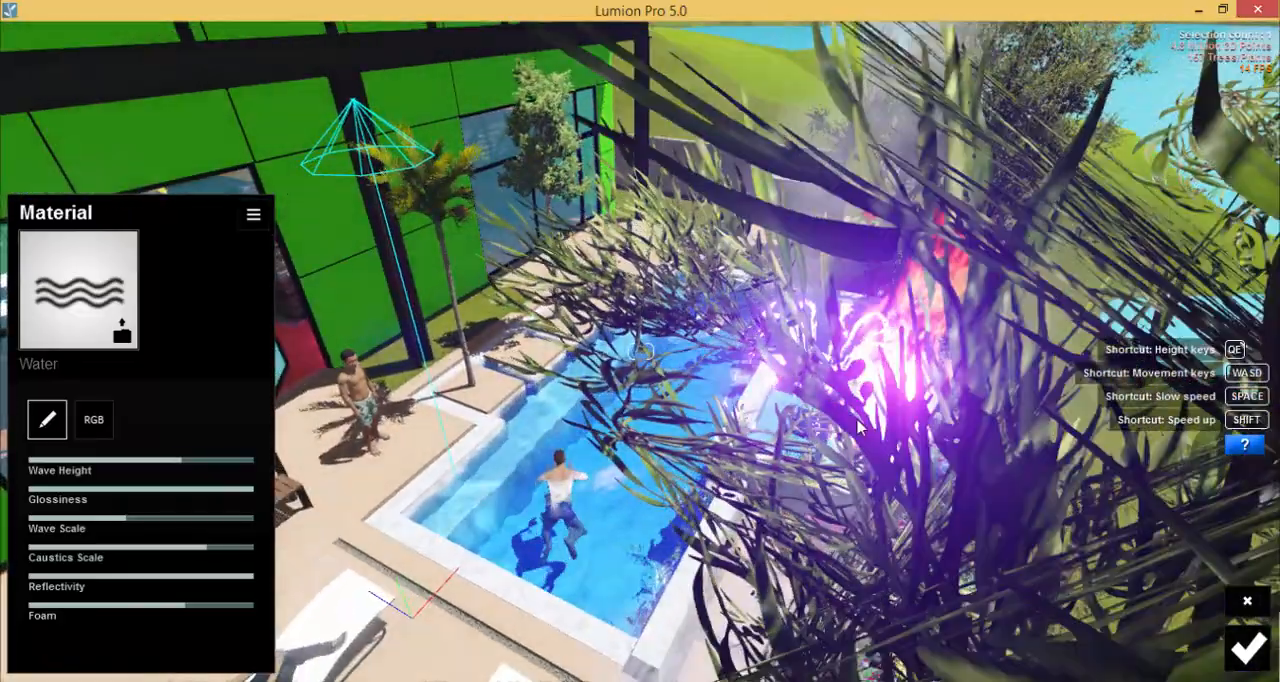
key(w)
right_drag(861, 427, 631, 575)
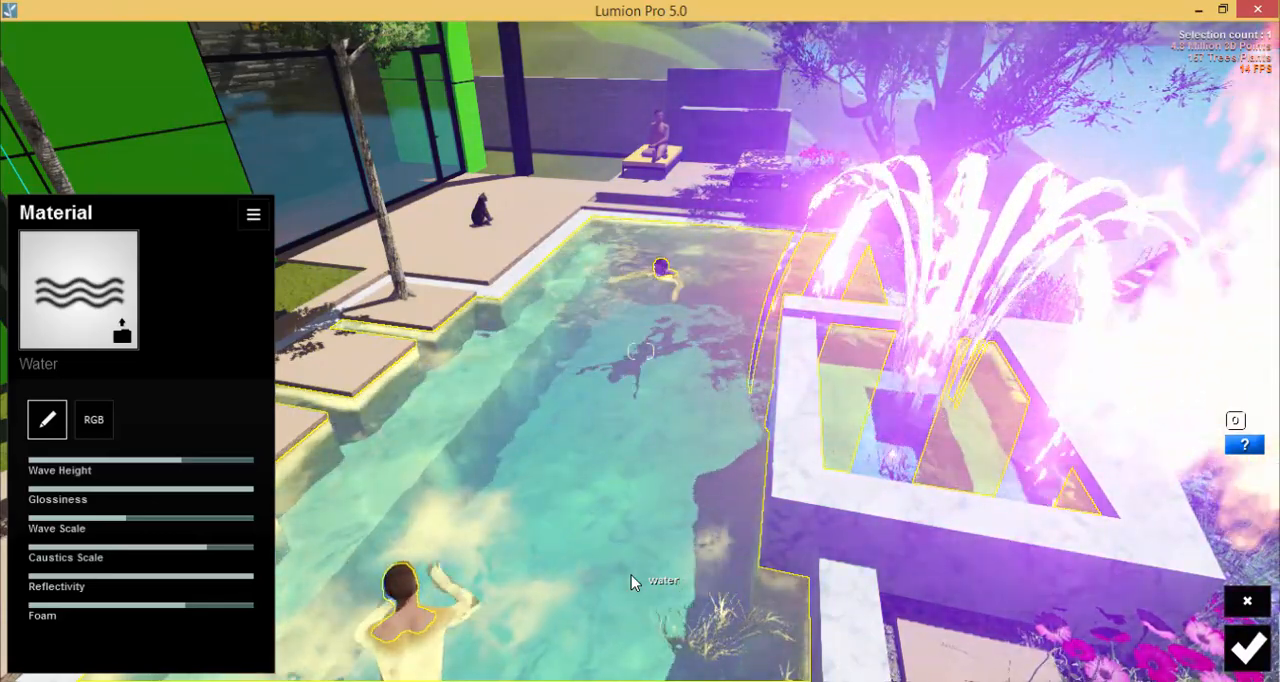
right_drag(706, 503, 560, 455)
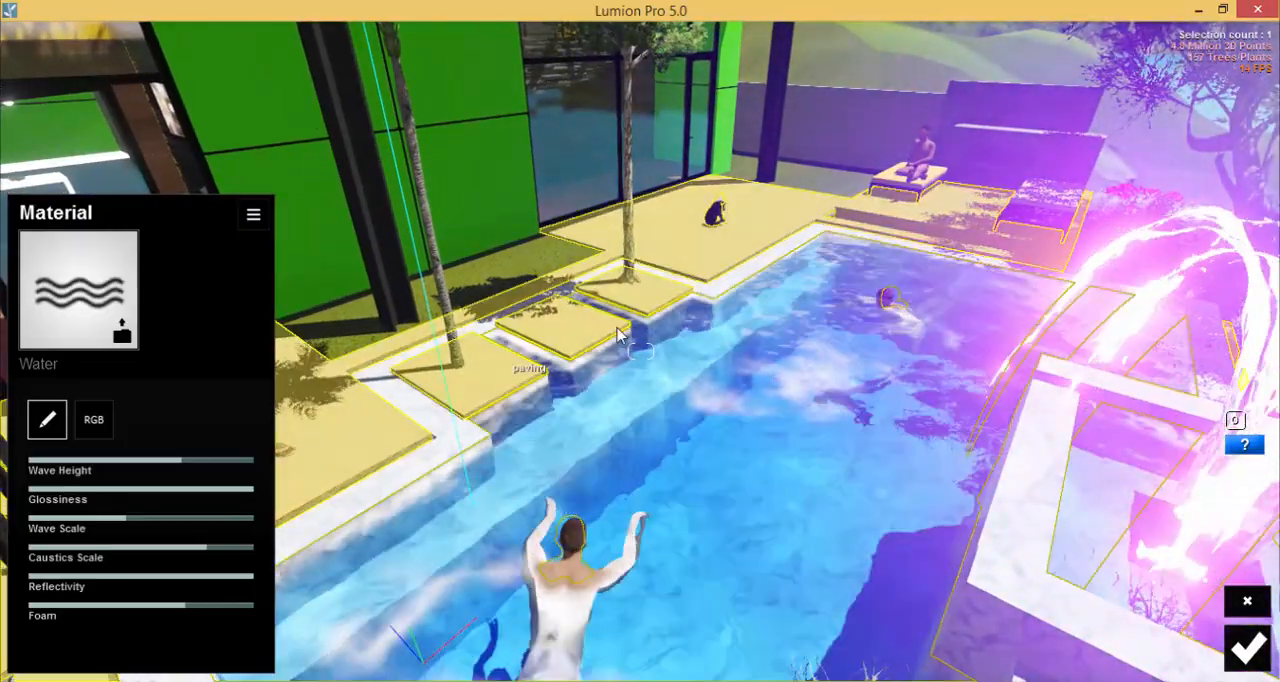
right_drag(880, 222, 809, 323)
scroll(876, 309, down, 3)
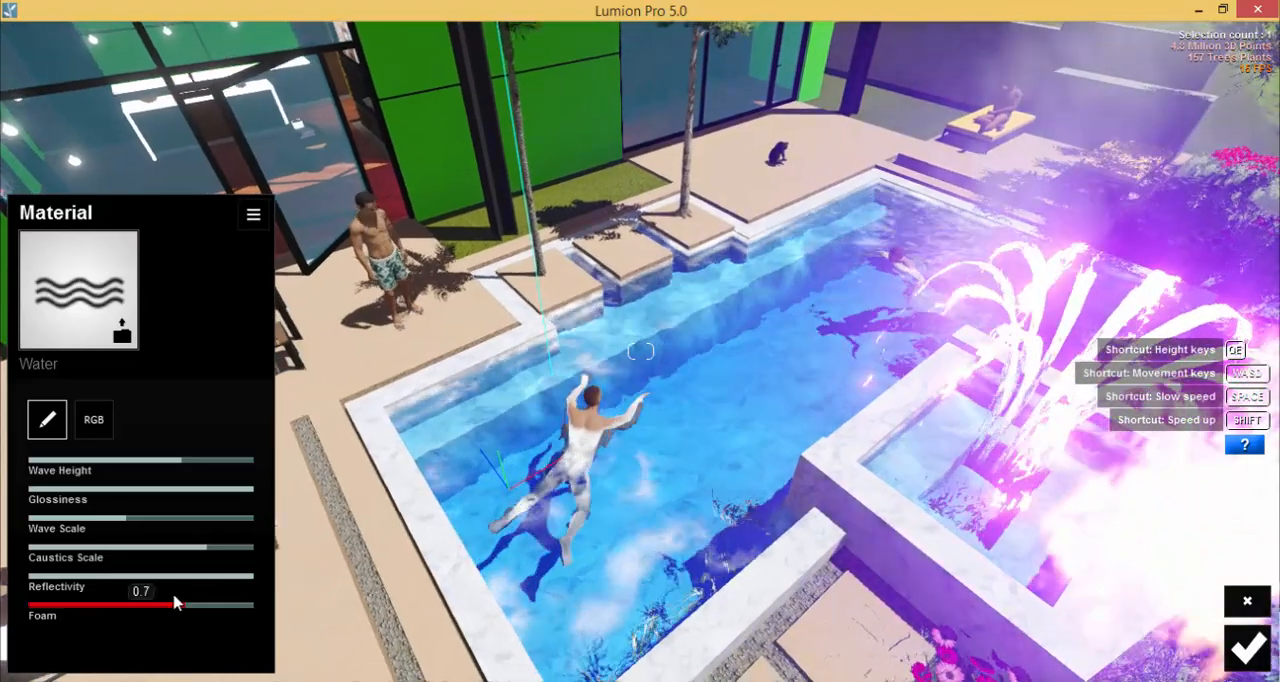
Lower the pool water's Foam to a low level and save the water material.
drag(92, 611, 64, 611)
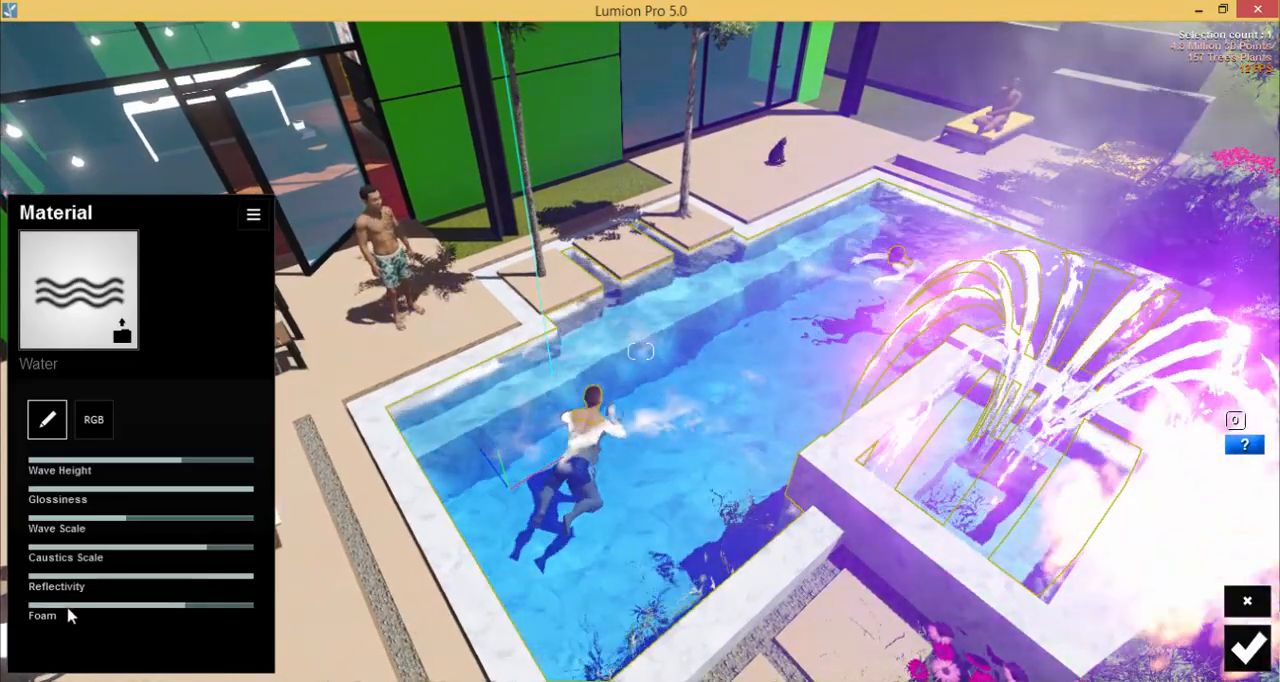
right_drag(710, 388, 1137, 359)
scroll(719, 340, down, 5)
key(e)
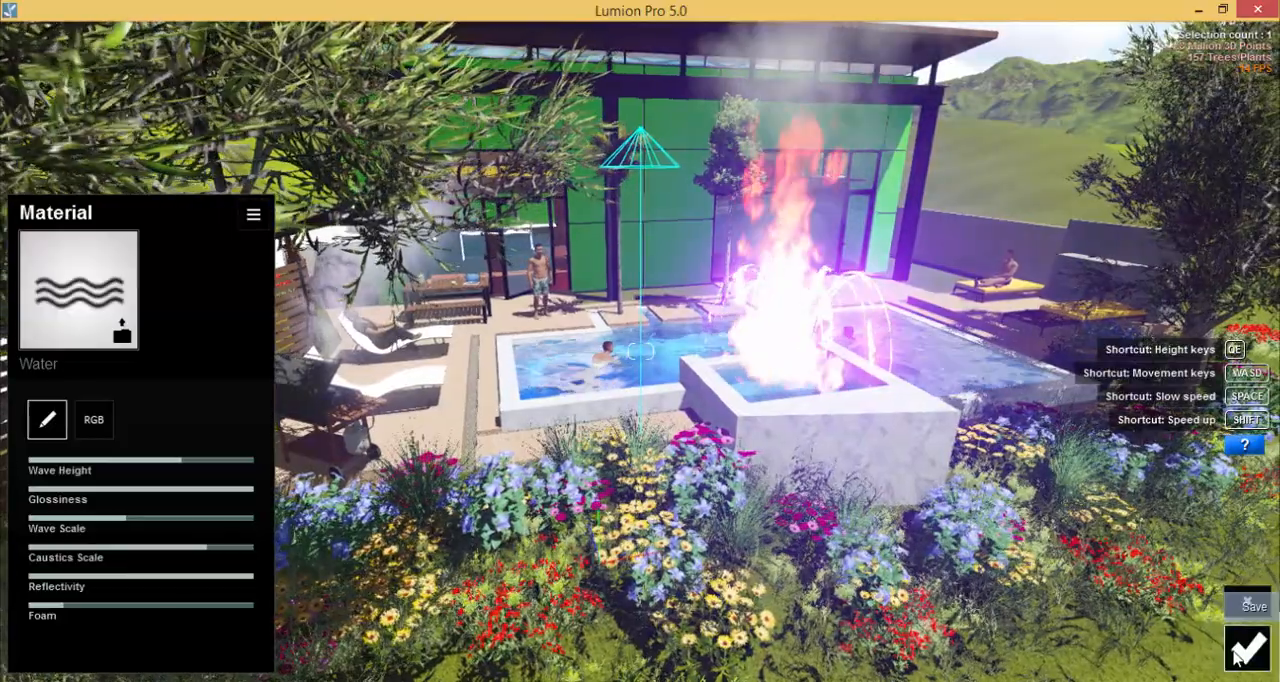
click(1247, 648)
right_drag(740, 530, 714, 488)
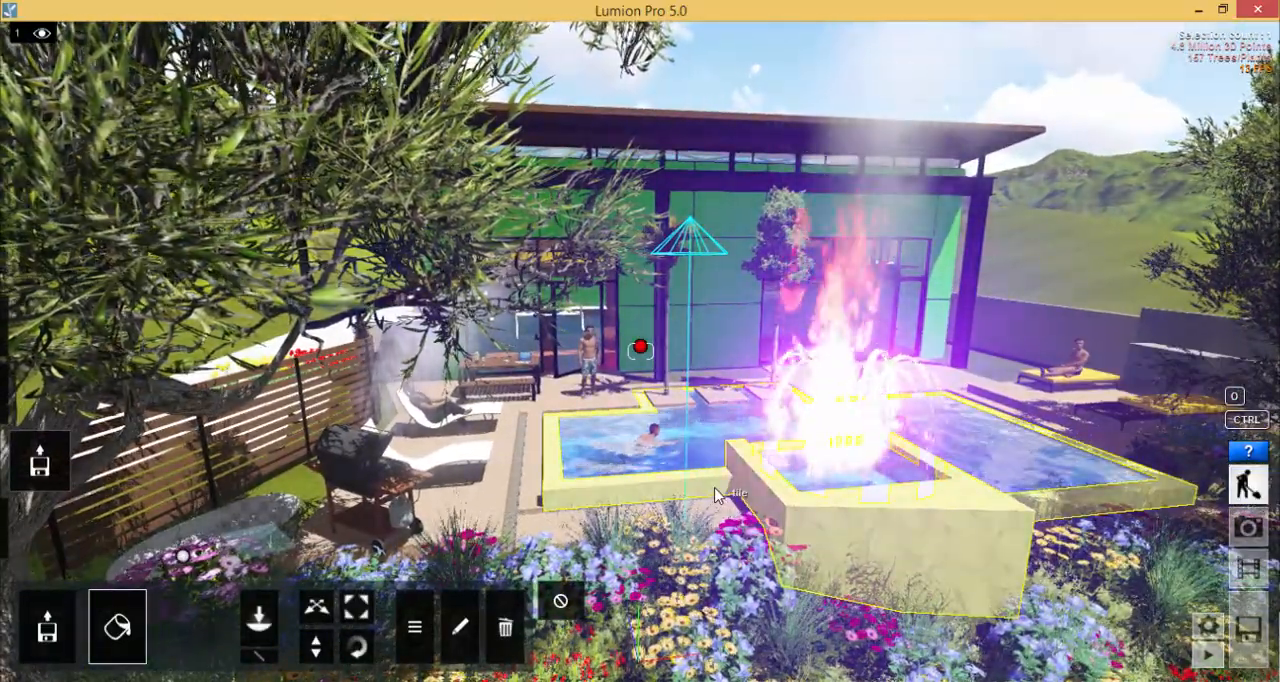